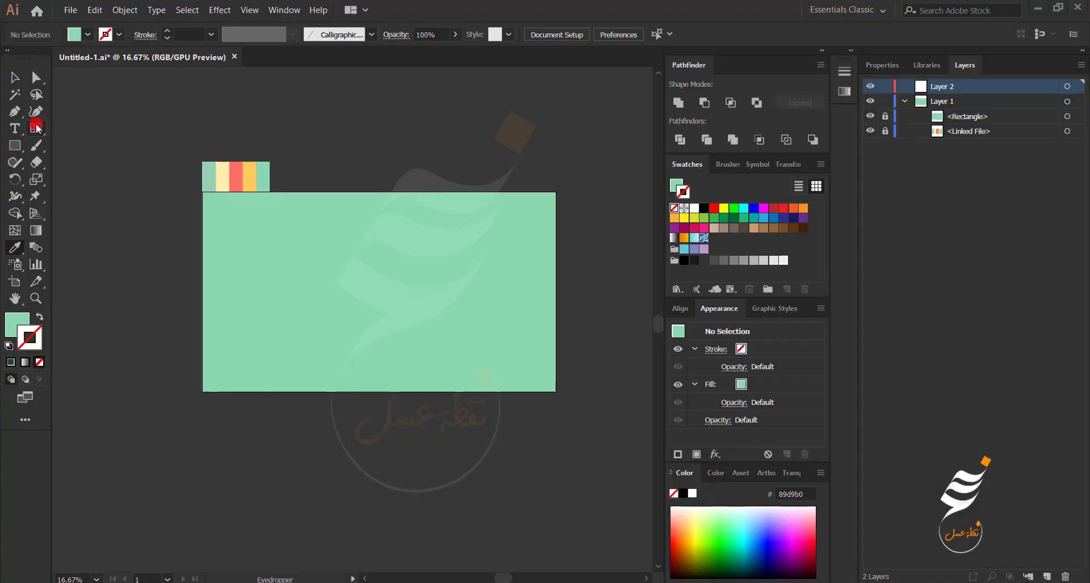
Create a 1000 × 1000 px rectangular grid with 150 horizontal and 150 vertical dividers.
left_click(378, 290)
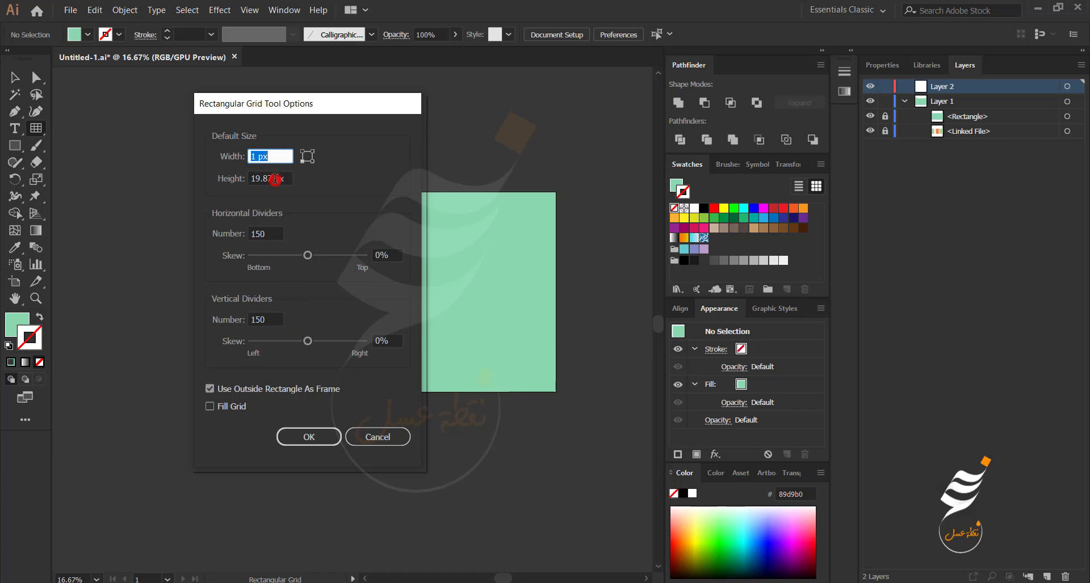
type("1000")
left_click_drag(274, 180, 232, 180)
type("1")
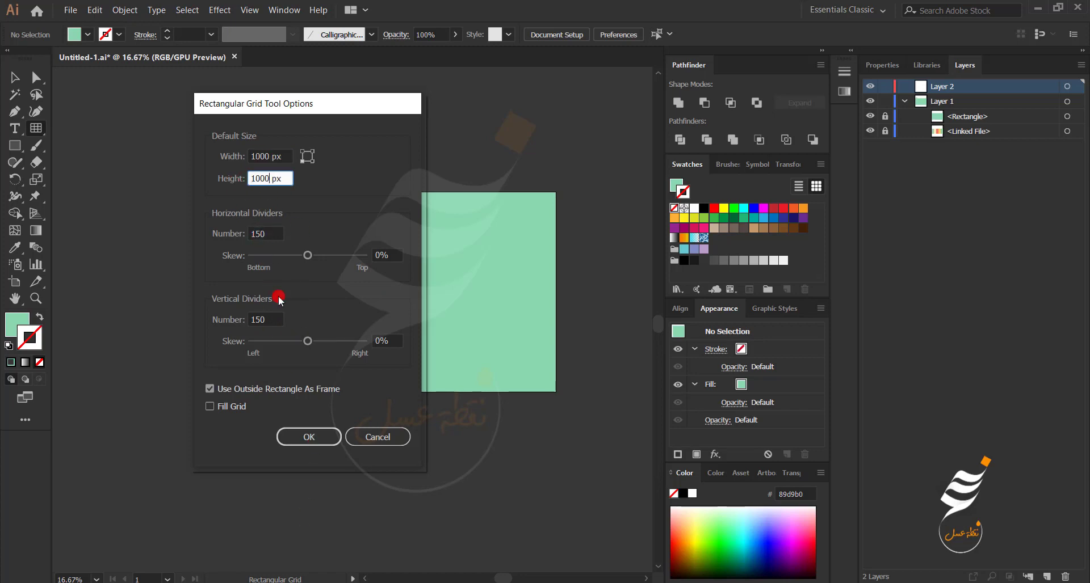
left_click(299, 439)
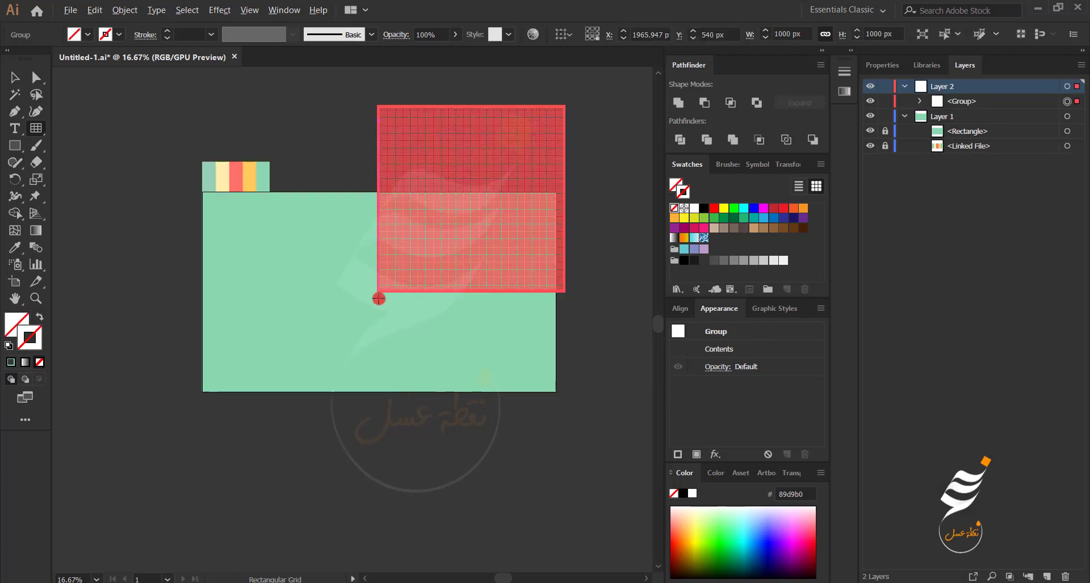
Center the grid over the artboard and scale it proportionally to about 1946 px so it covers the whole artboard.
key("v")
left_click_drag(433, 214, 341, 308)
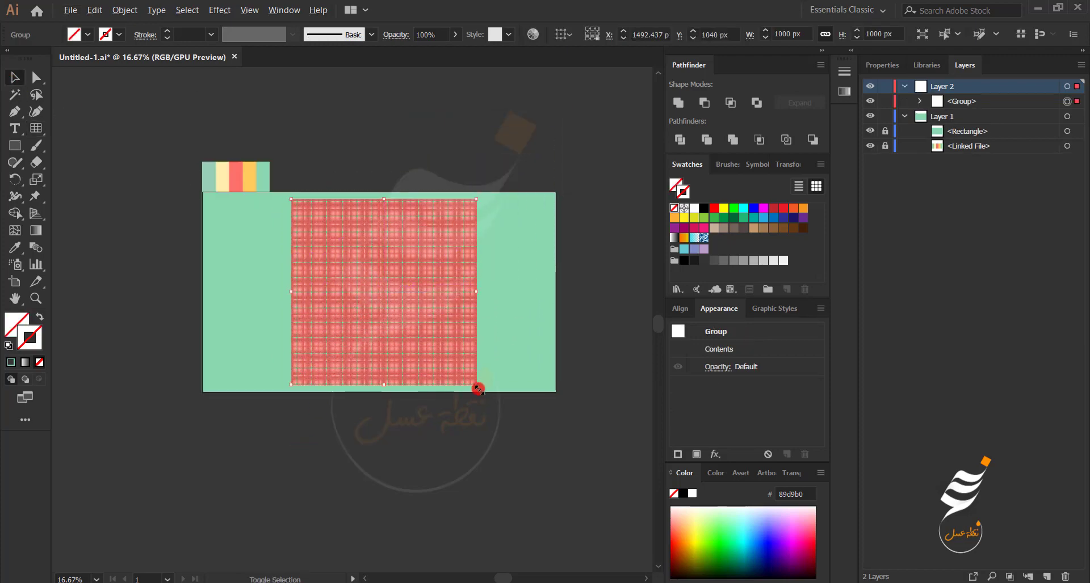
left_click_drag(476, 384, 615, 472)
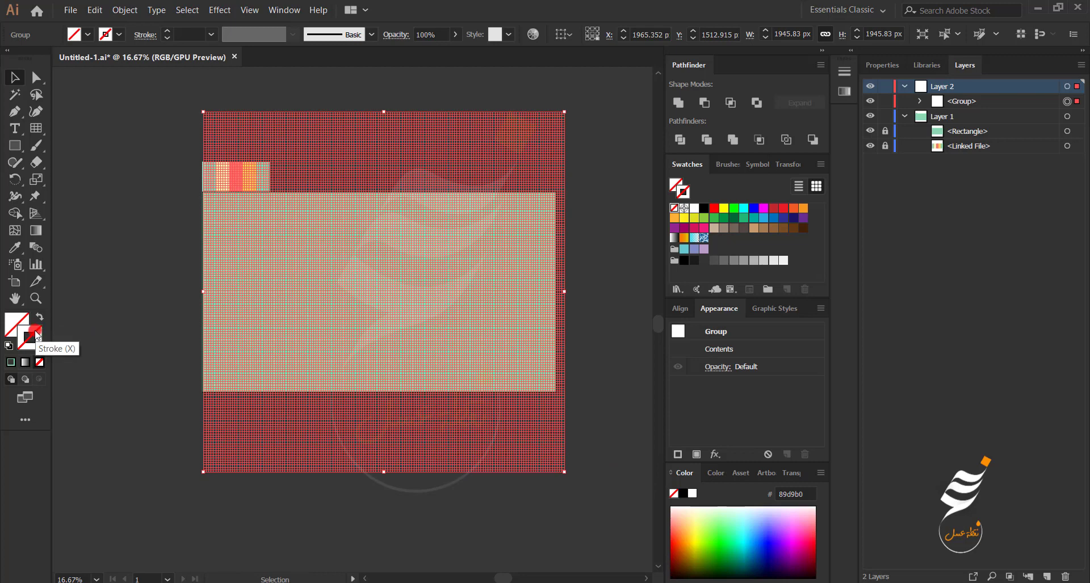
Give the grid lines a black 0.5 pt stroke.
double_click(38, 336)
left_click(382, 364)
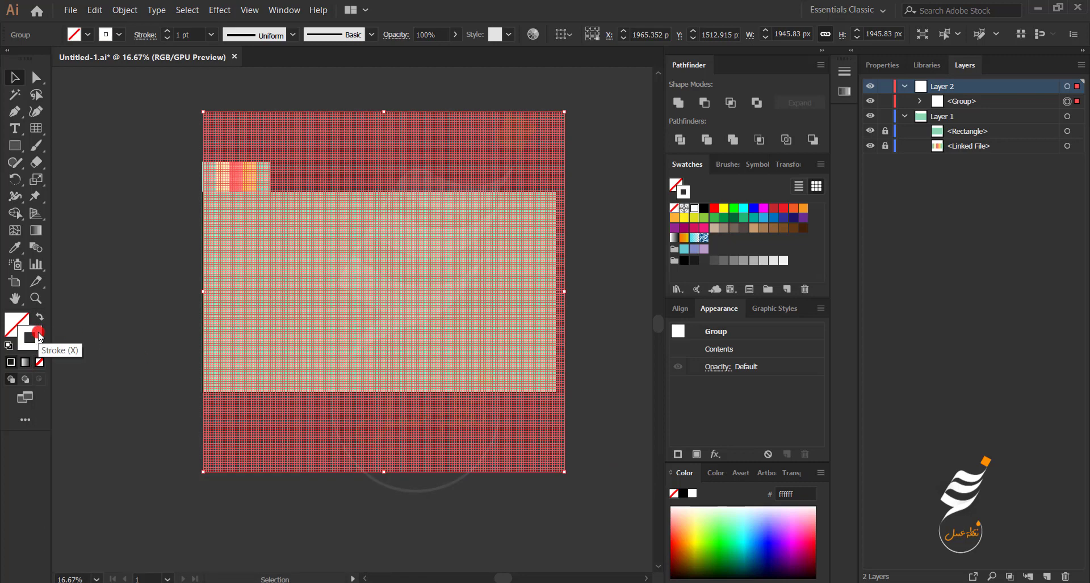
double_click(35, 335)
left_click_drag(52, 470, 49, 542)
left_click(363, 364)
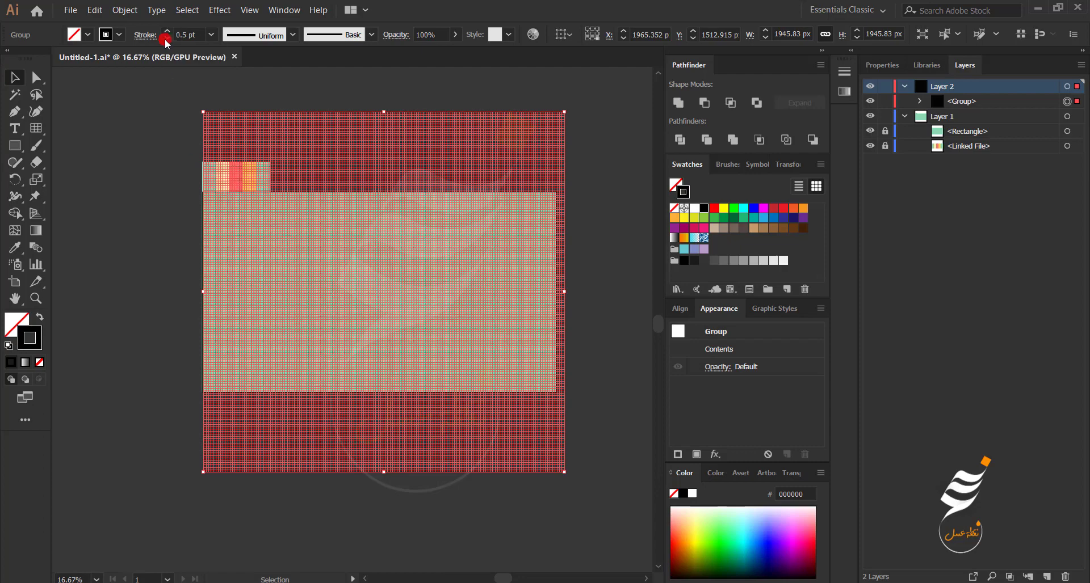
left_click(372, 310)
scroll(370, 178, "up", 4)
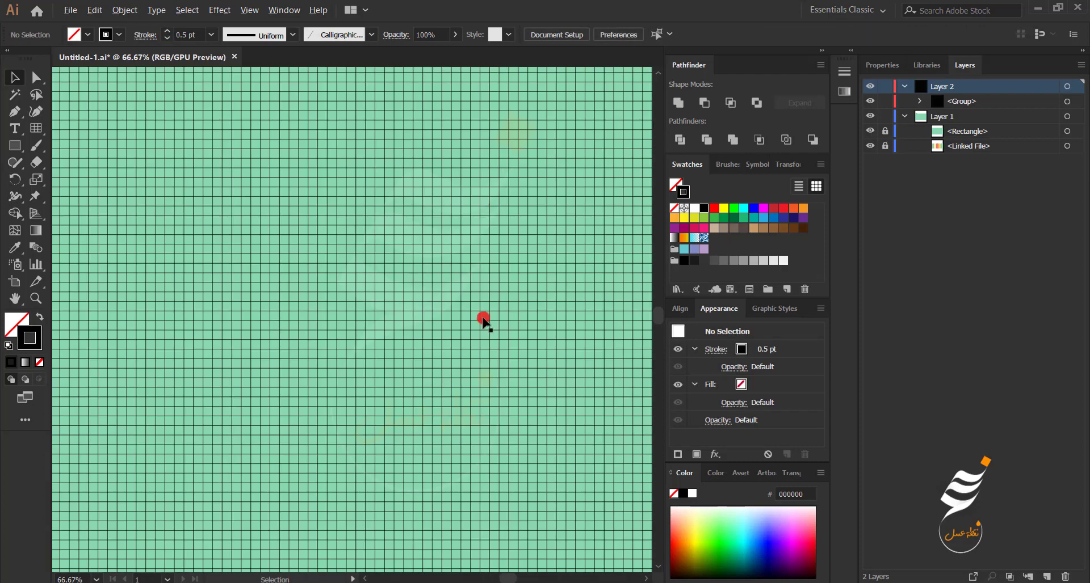
Lock the grid group and draw a three-by-three-cell square of about 39 px on Layer 1.
left_click(888, 102)
left_click(940, 116)
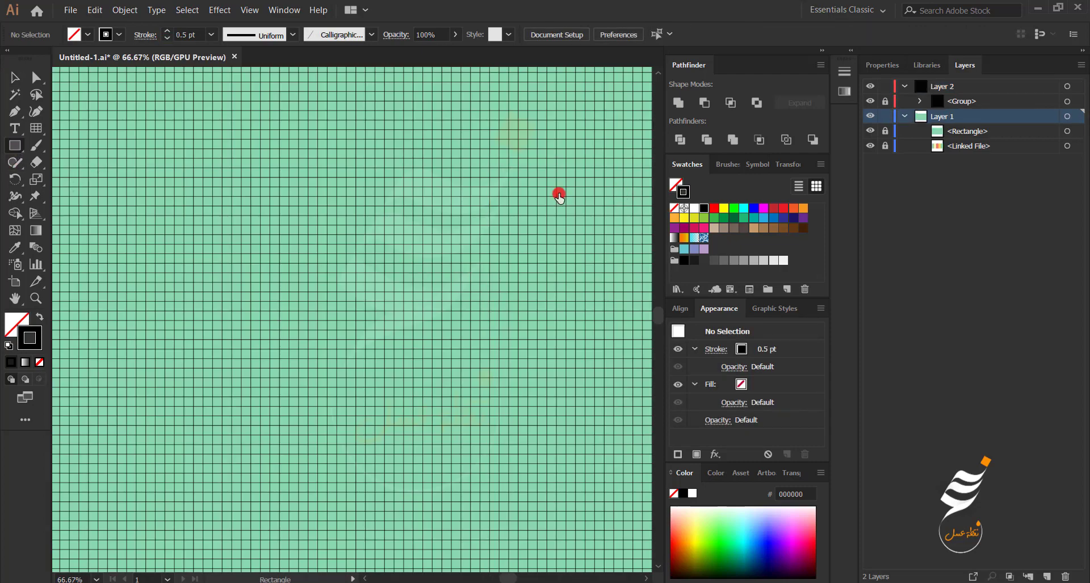
scroll(532, 191, "up", 1)
left_click_drag(452, 127, 494, 170)
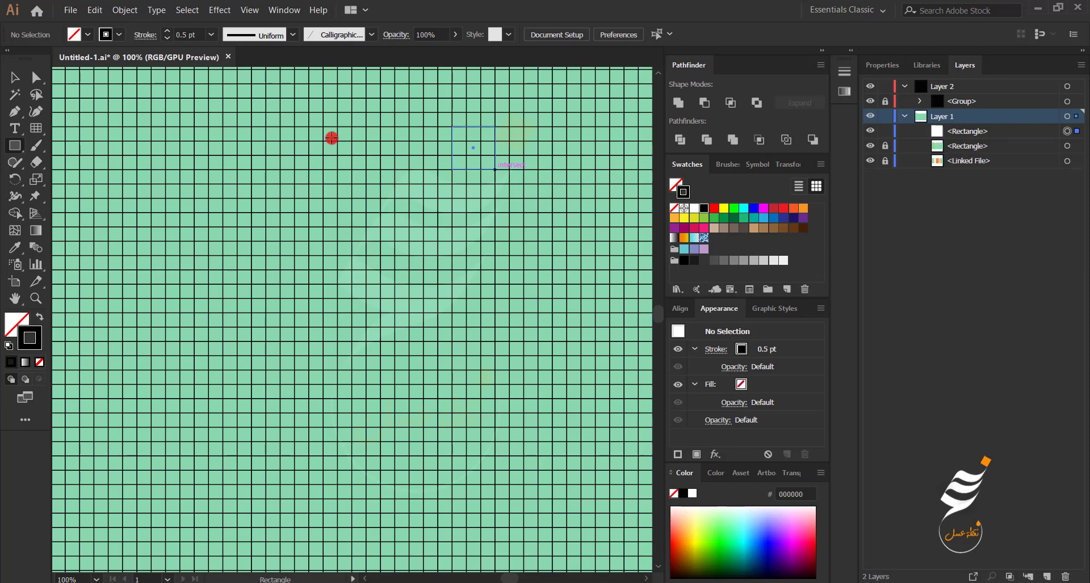
Fill the square with the cream color sampled from the palette image above the artboard, without a stroke.
scroll(329, 142, "down", 3)
left_click_drag(292, 182, 401, 248)
left_click(12, 254)
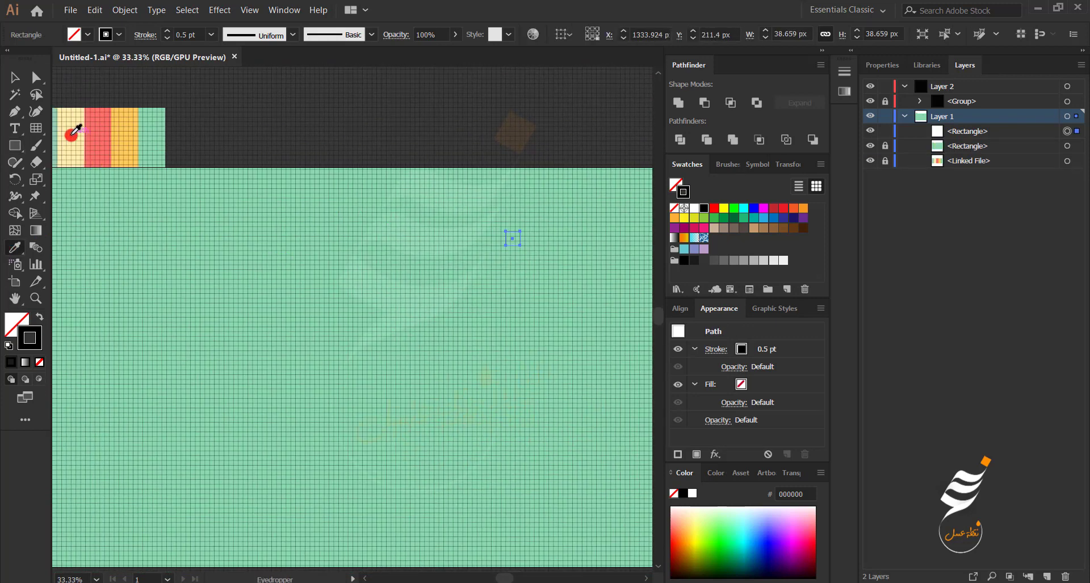
scroll(63, 155, "up", 3)
left_click(74, 141)
scroll(457, 328, "down", 3)
left_click_drag(638, 449, 268, 357)
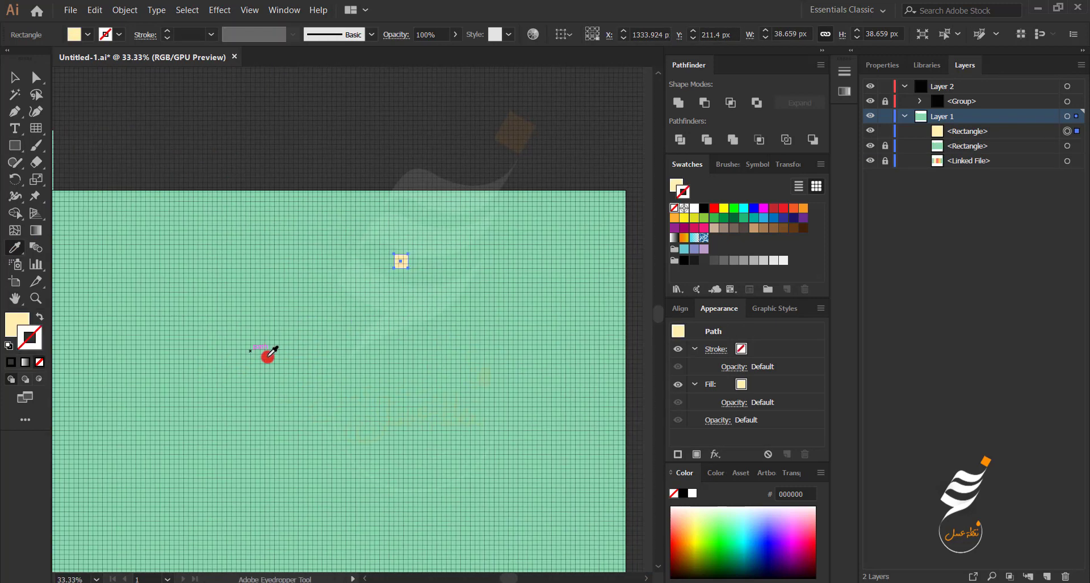
scroll(400, 312, "up", 2)
left_click(15, 78)
scroll(414, 260, "up", 1)
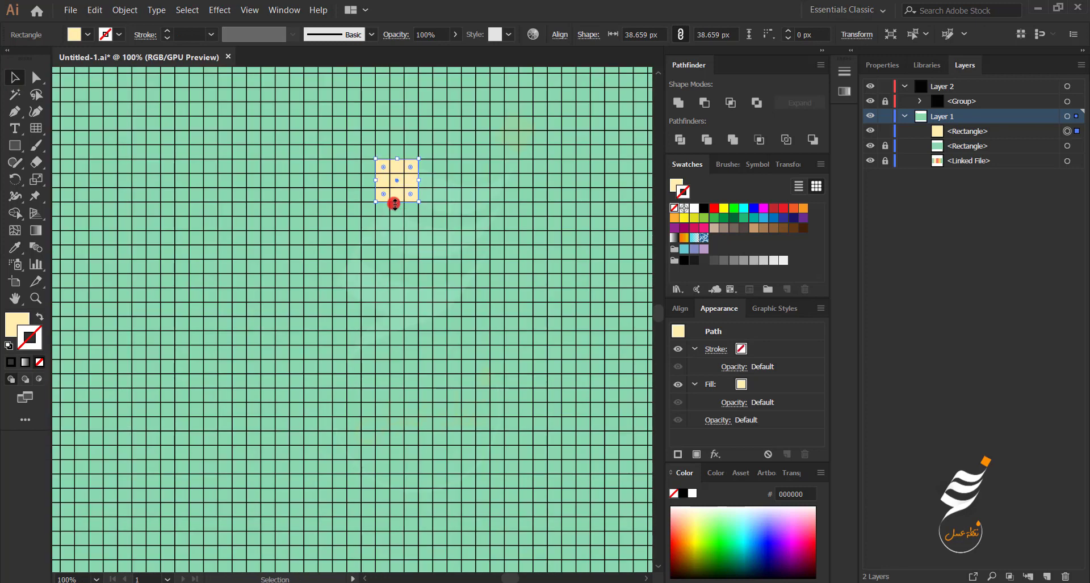
left_click_drag(396, 203, 396, 178)
scroll(361, 199, "down", 1)
left_click_drag(318, 231, 384, 239)
key("ctrl+z")
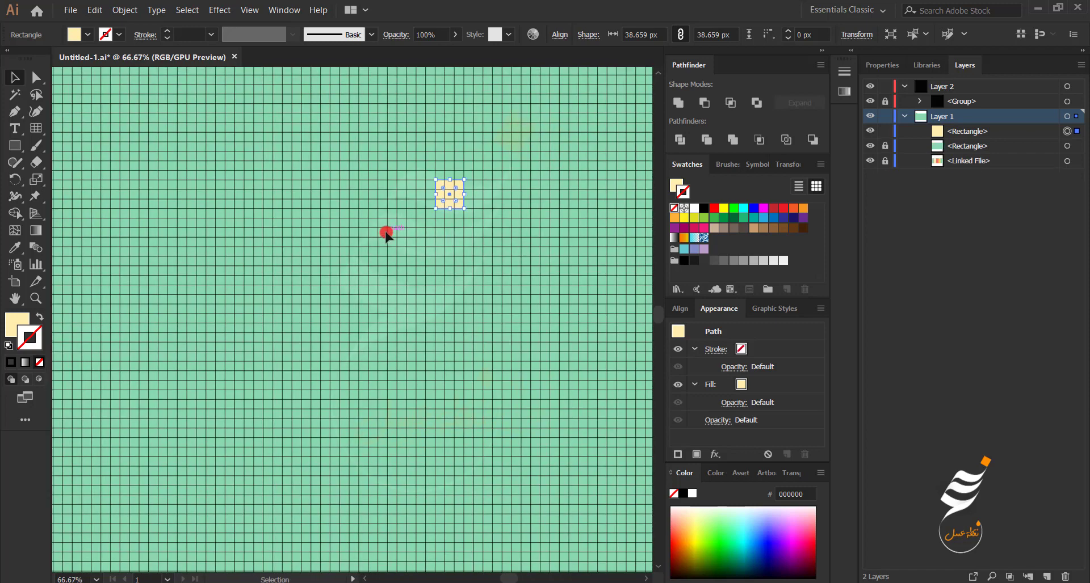
Stretch the square leftward into a bar about 245 px wide and add a three-by-one-cell connector above its right end.
scroll(467, 212, "up", 1)
left_click_drag(419, 185, 190, 177)
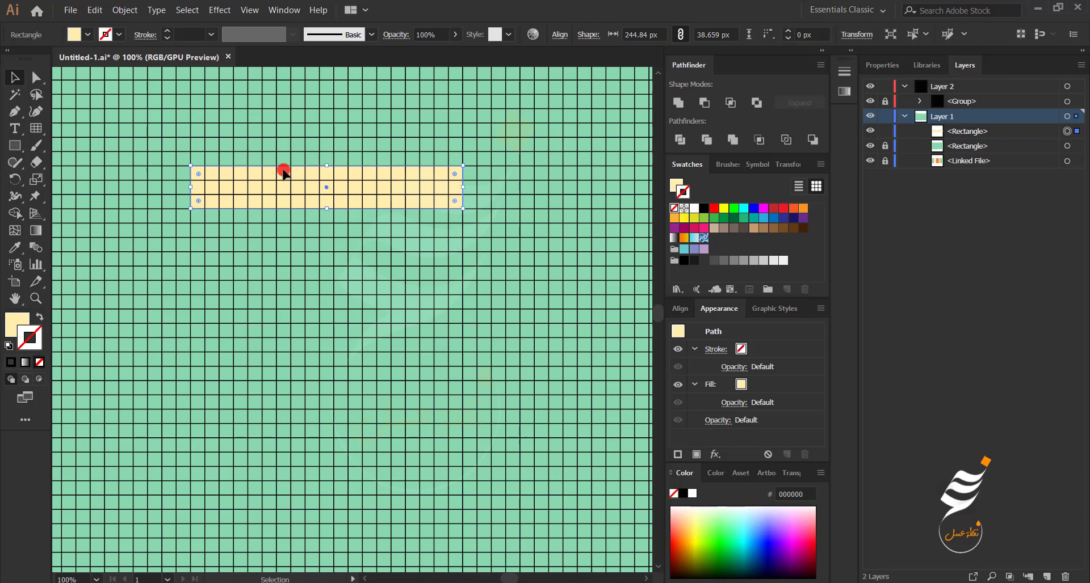
key("m")
scroll(448, 169, "up", 1)
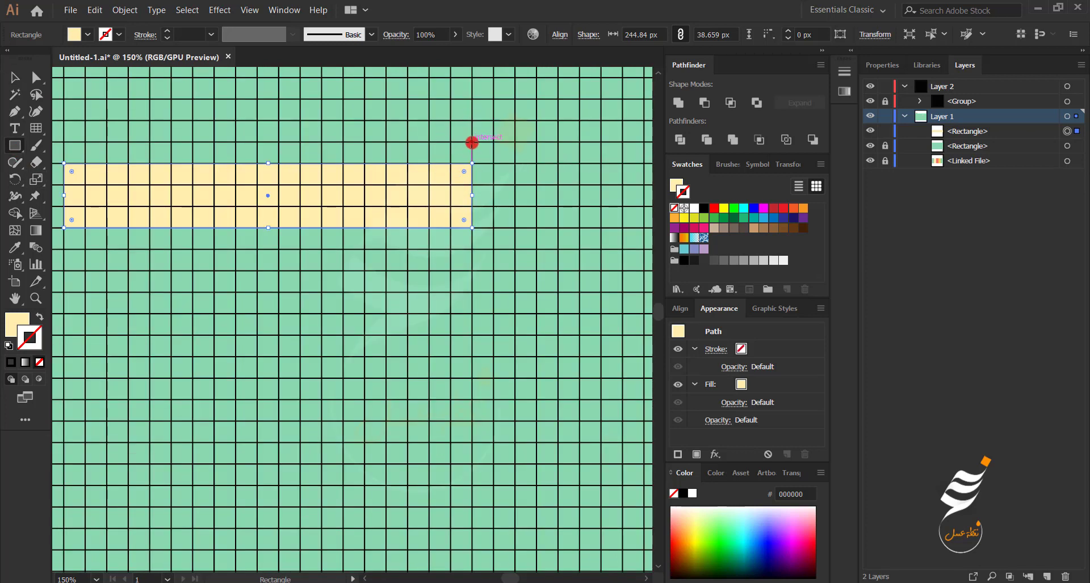
left_click_drag(472, 142, 408, 163)
key("v")
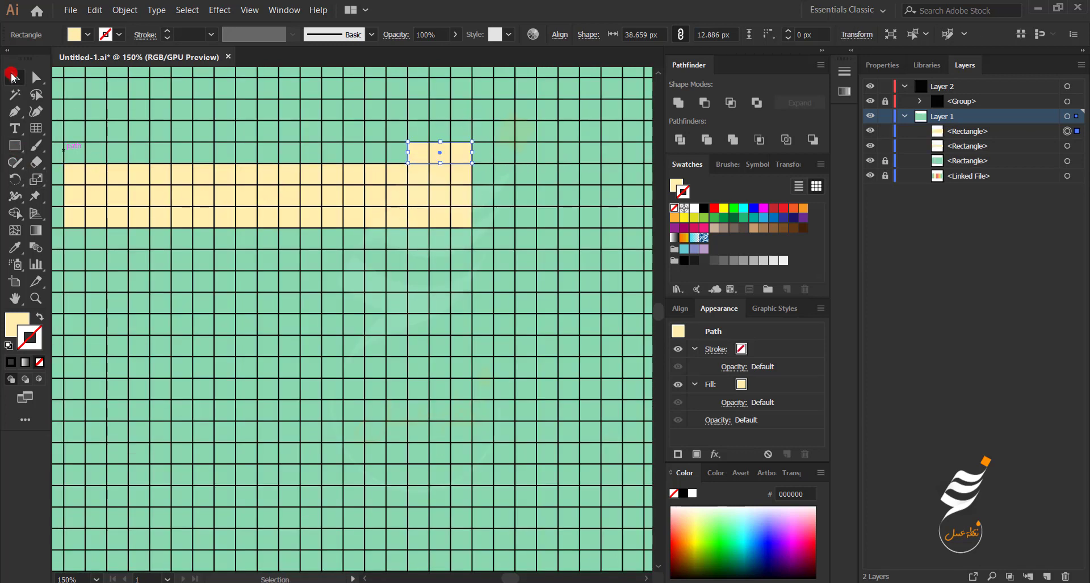
Stack two copies of the cream bar above the original, each separated by a one-cell gap.
left_click_drag(243, 193, 242, 116)
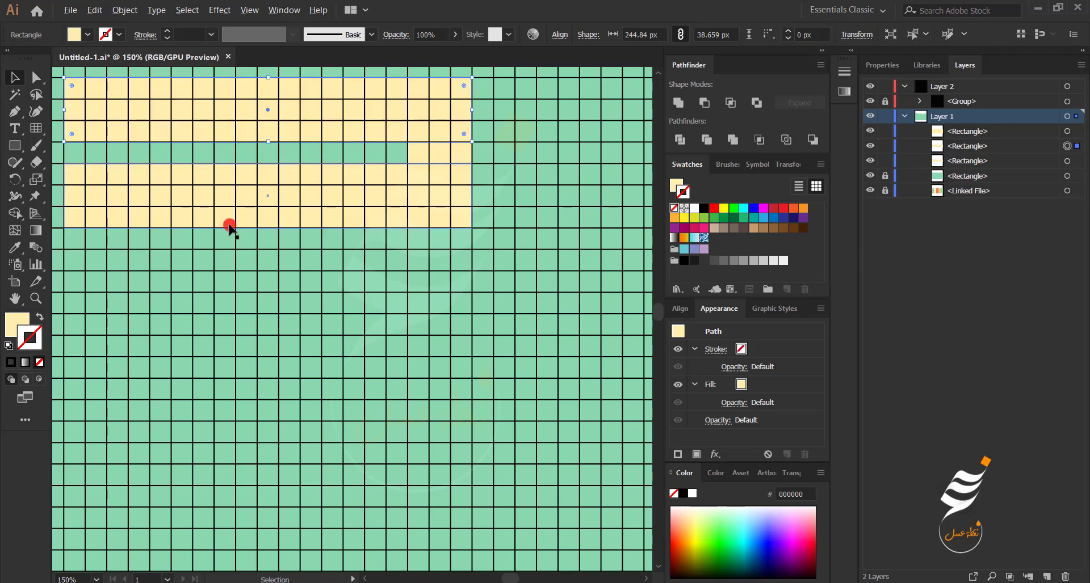
scroll(229, 226, "down", 1)
left_click_drag(402, 253, 173, 195)
left_click_drag(218, 236, 220, 177)
Join the two upper bars with a connector at their left ends and extend the bottom bar to the left.
left_click_drag(255, 341, 476, 309)
left_click(440, 257)
left_click_drag(389, 257, 400, 182)
Draw a three-cell-wide block at the bottom bar's left end and stretch it up to about 142 px tall.
left_click(3, 145)
scroll(328, 278, "up", 1)
scroll(369, 253, "down", 1)
scroll(346, 257, "up", 2)
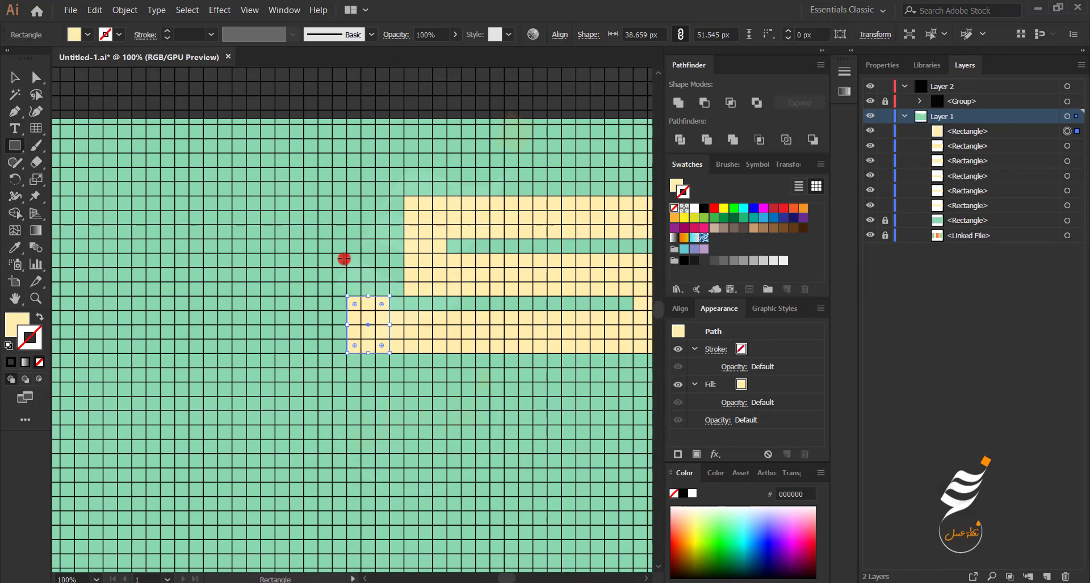
left_click_drag(367, 297, 368, 196)
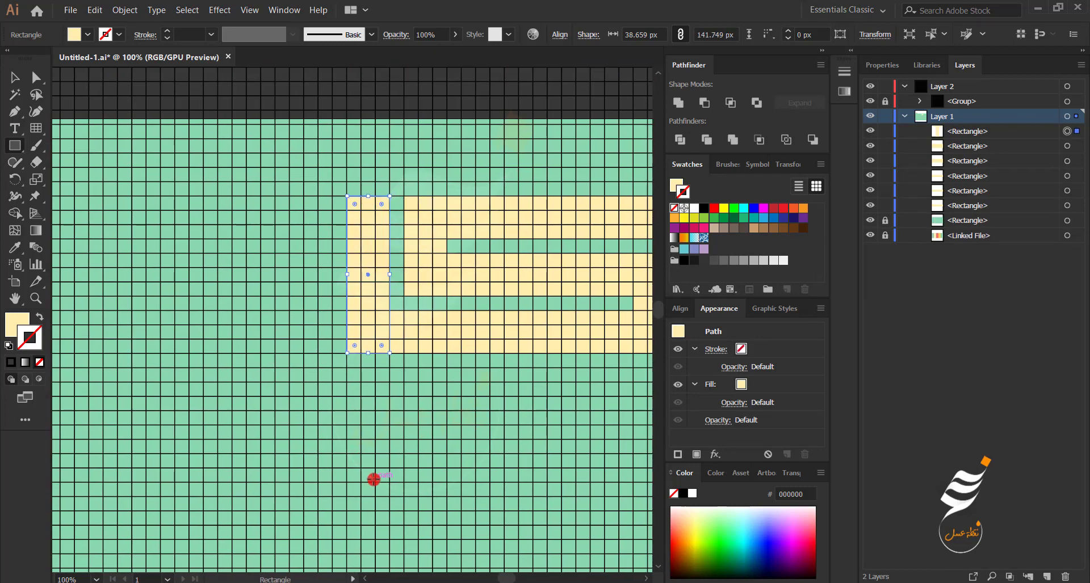
Duplicate the upright stroke to its left, leaving a one-cell gap between the two.
scroll(355, 422, "up", 1)
left_click(11, 78)
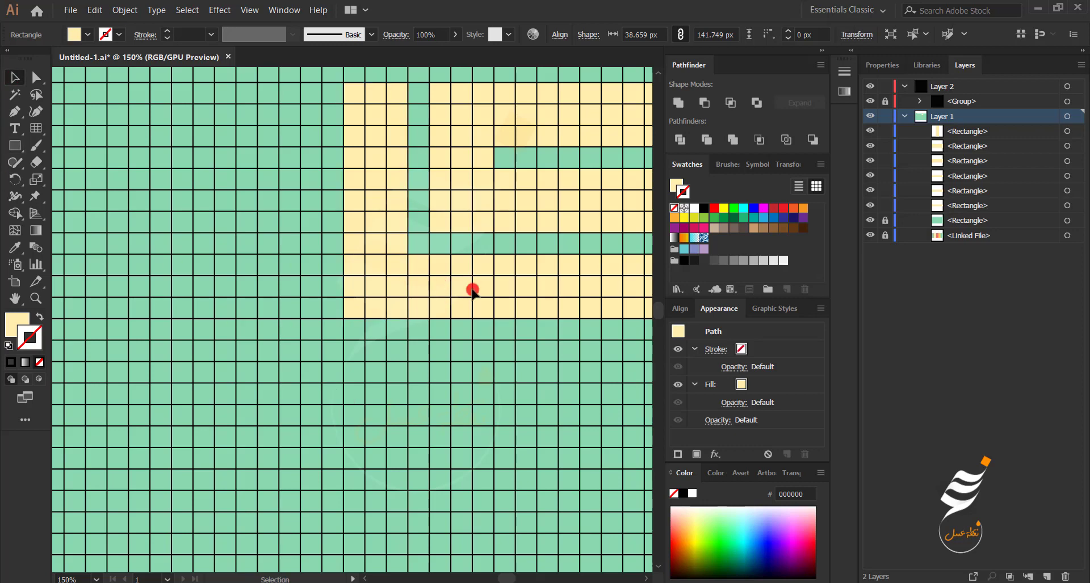
left_click(323, 277)
left_click(402, 298)
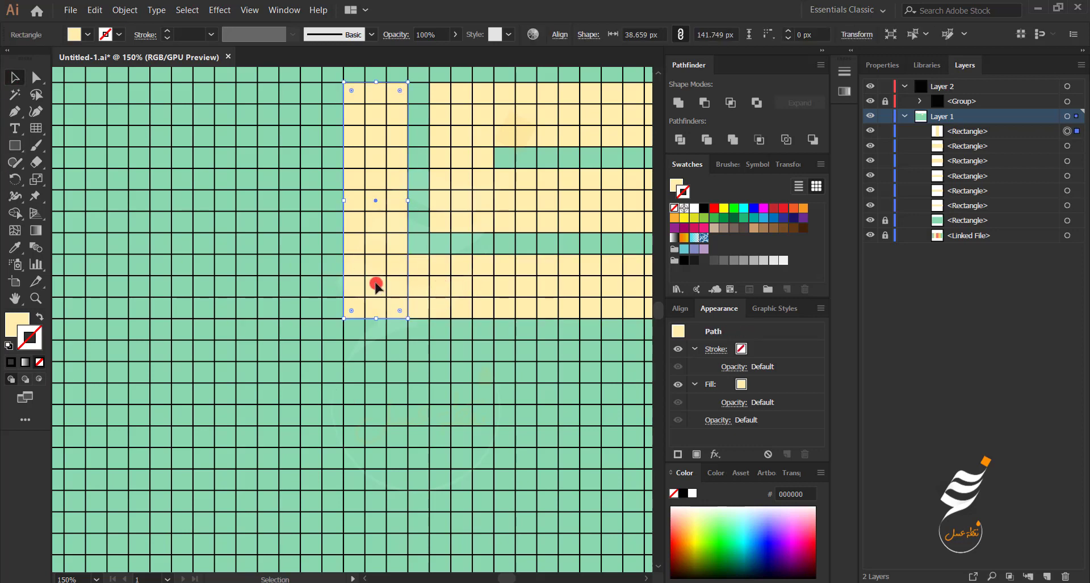
scroll(369, 256, "down", 1)
left_click_drag(371, 253, 322, 272)
Extend the bottom bar to the left and add a third upright copy, shortened to about 103 px tall.
left_click(369, 304)
left_click_drag(326, 332, 392, 336)
left_click_drag(372, 224, 315, 224)
left_click_drag(324, 298, 323, 255)
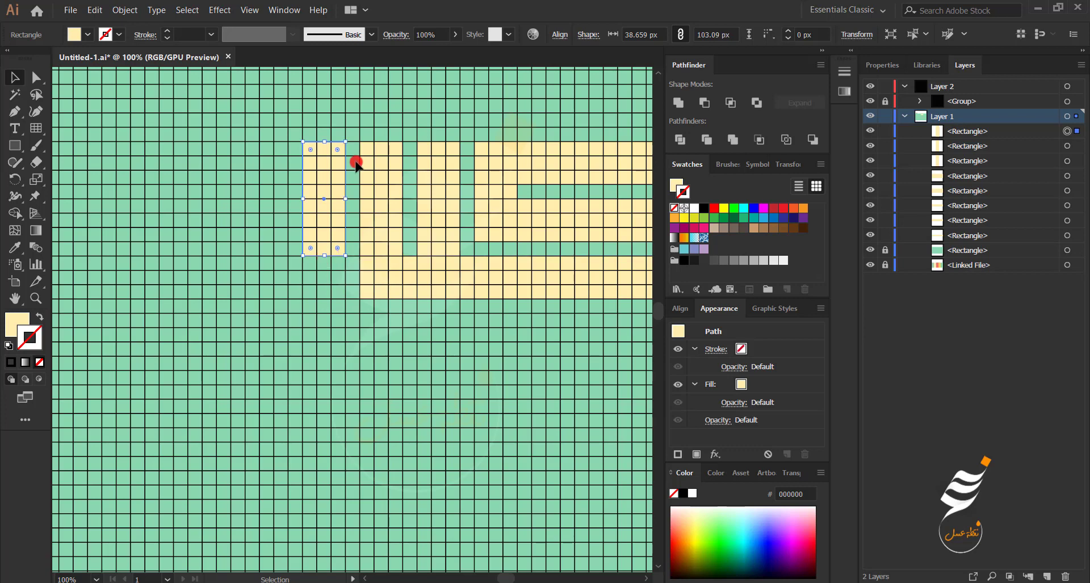
Join the two leftmost uprights with one-cell-high connectors at the top and bottom of their gap.
left_click_drag(484, 194, 340, 220)
key("ctrl+z")
left_click_drag(350, 151, 353, 250)
left_click(347, 287)
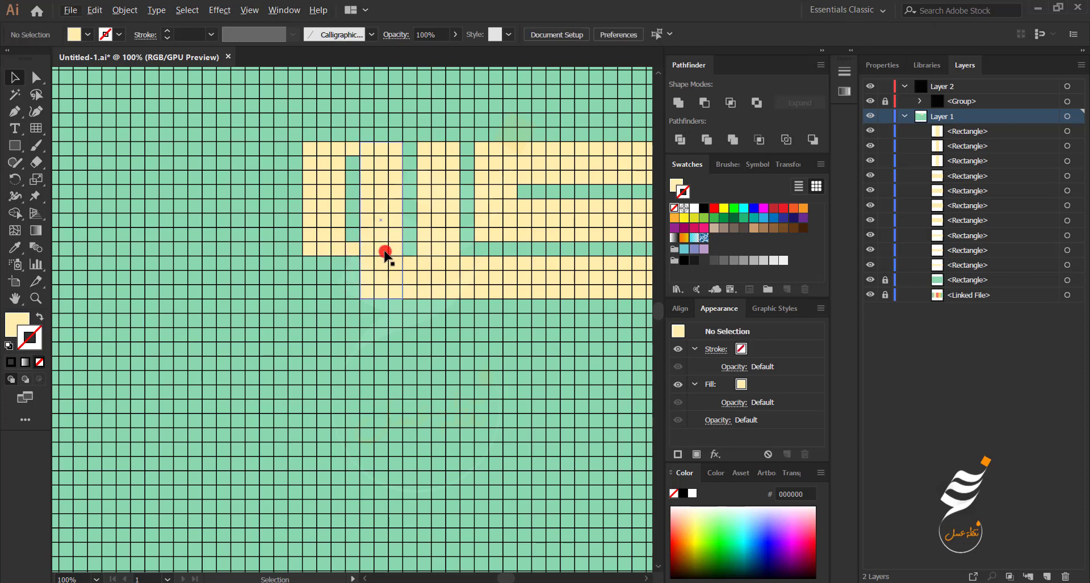
left_click_drag(321, 216, 354, 143)
left_click(384, 203, "shift")
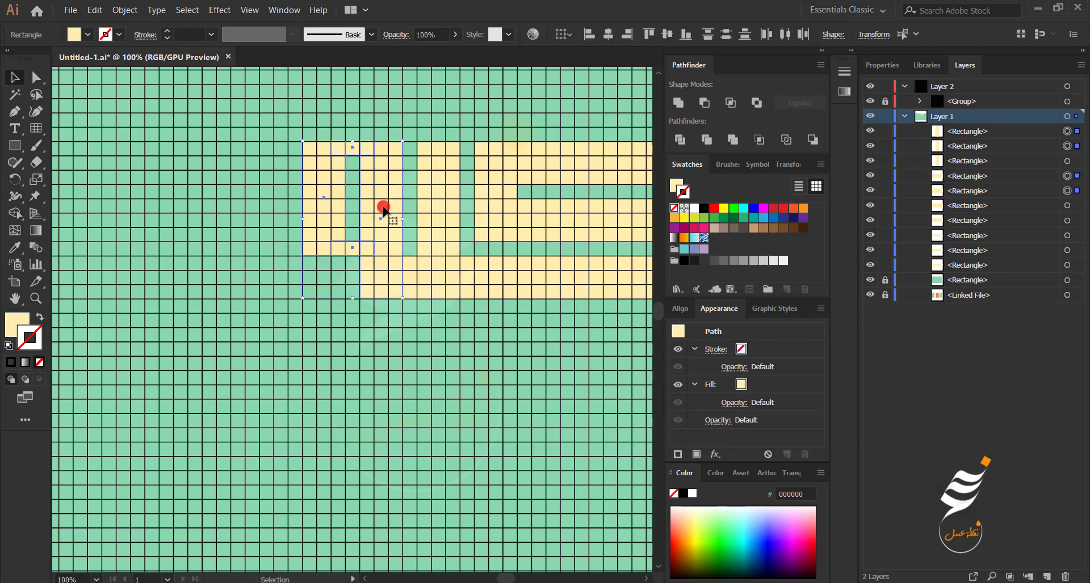
left_click(260, 300)
key("ctrl+z")
left_click(185, 211)
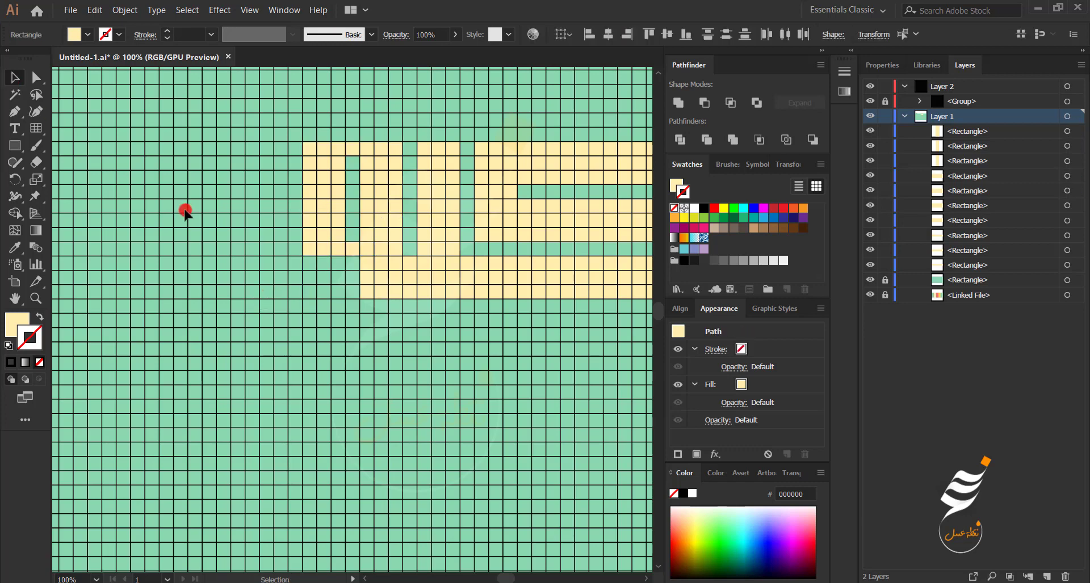
left_click(185, 212)
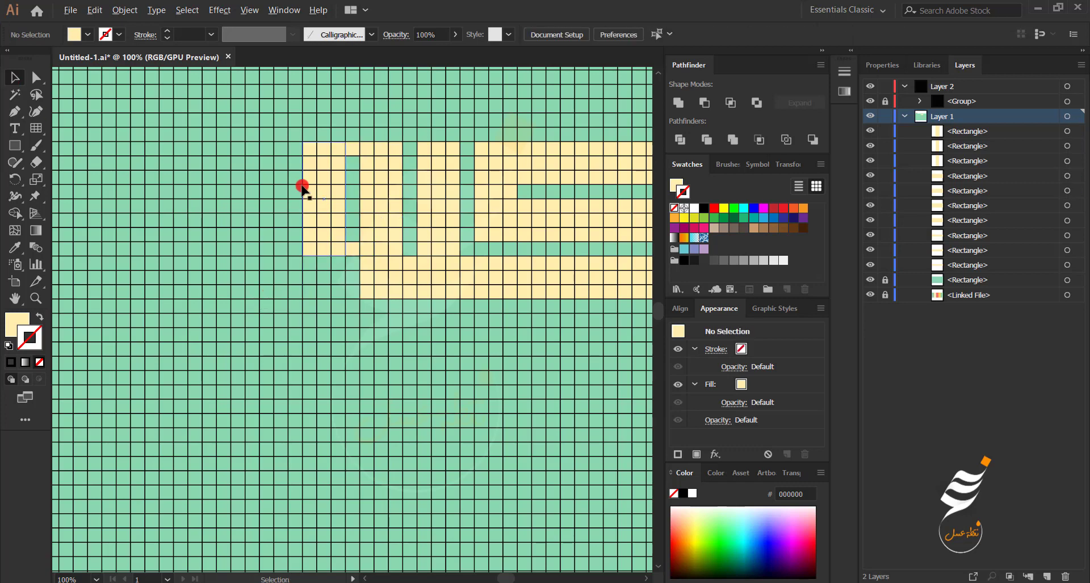
Extend the second upright from the left two cells higher.
left_click(353, 250)
left_click(373, 200)
left_click_drag(382, 142, 385, 113)
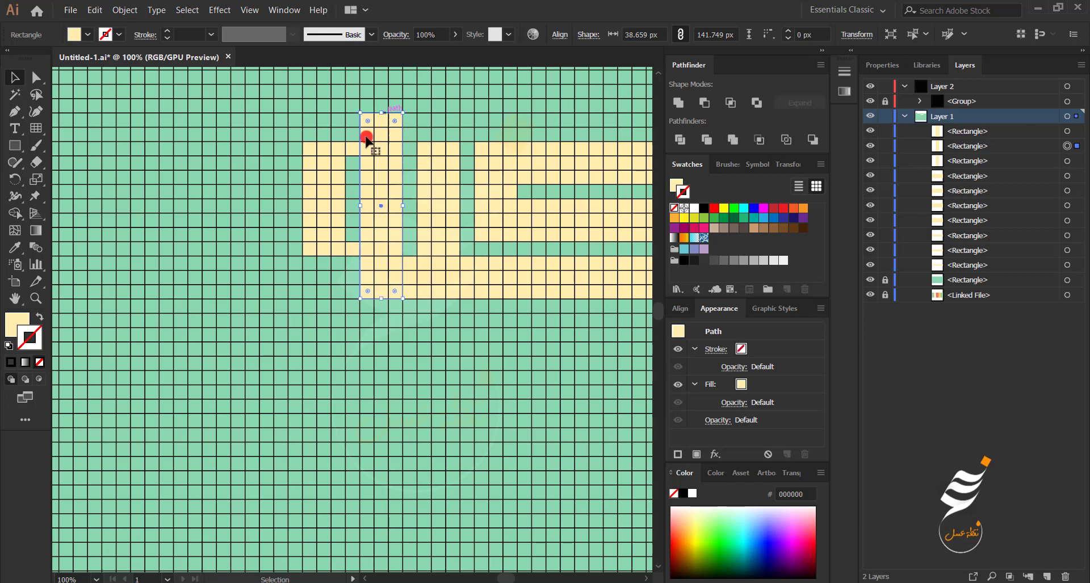
Raise the leftmost upright to the taller stroke's height and add connector copies to keep the two uprights joined.
left_click_drag(292, 233, 353, 144)
left_click(353, 131)
left_click(351, 121)
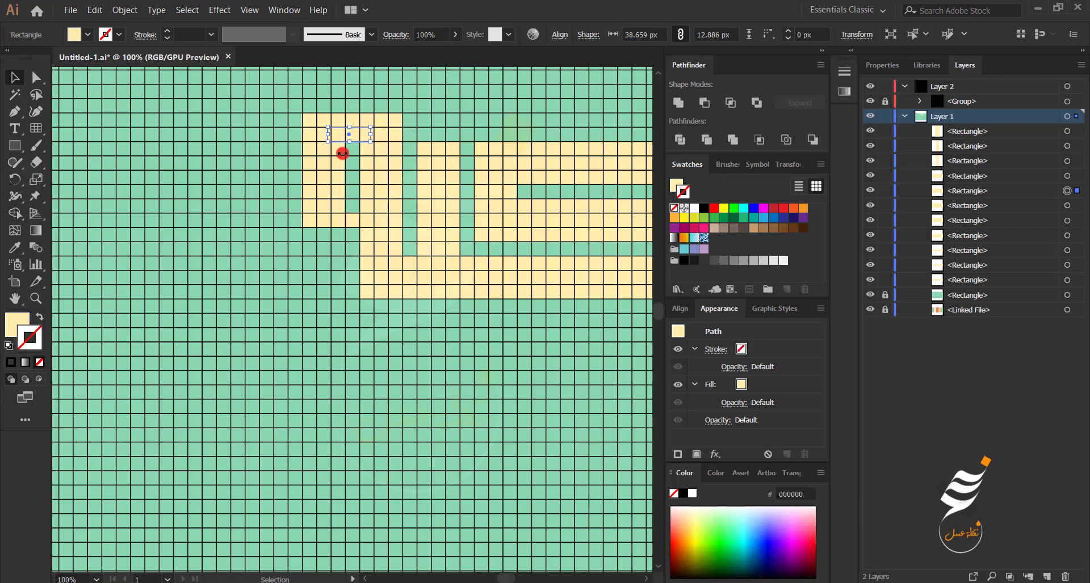
left_click_drag(353, 221, 302, 239)
left_click(263, 228)
Copy the right-end connector block and the bottom bar below the lettering to form a bar with a raised stub.
scroll(482, 363, "down", 1)
left_click_drag(489, 369, 367, 322)
scroll(327, 298, "up", 1)
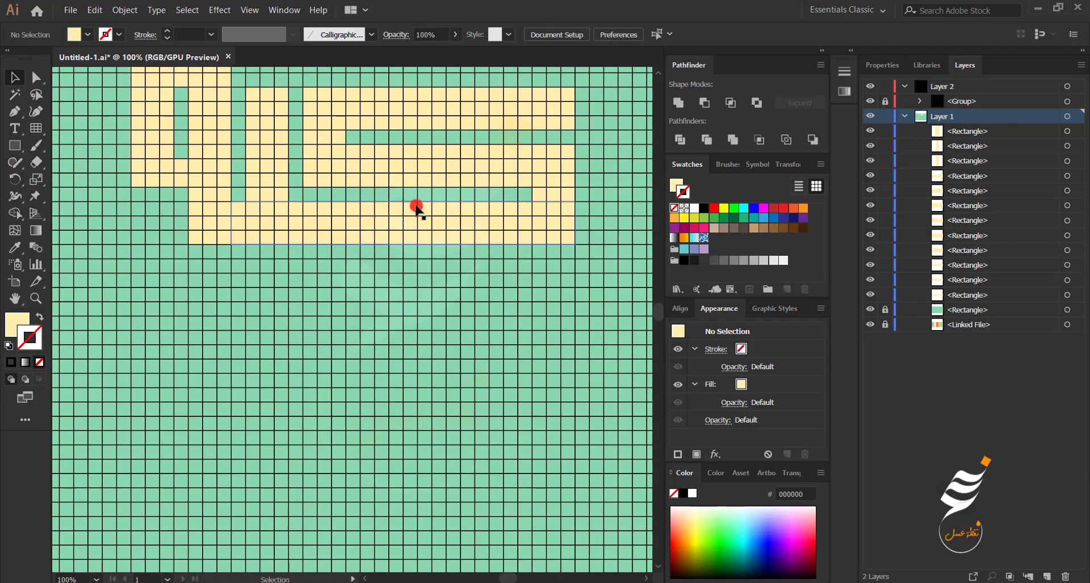
left_click(557, 199)
left_click_drag(559, 206, 549, 344)
left_click(477, 224)
left_click_drag(477, 224, 476, 321)
scroll(518, 390, "up", 2)
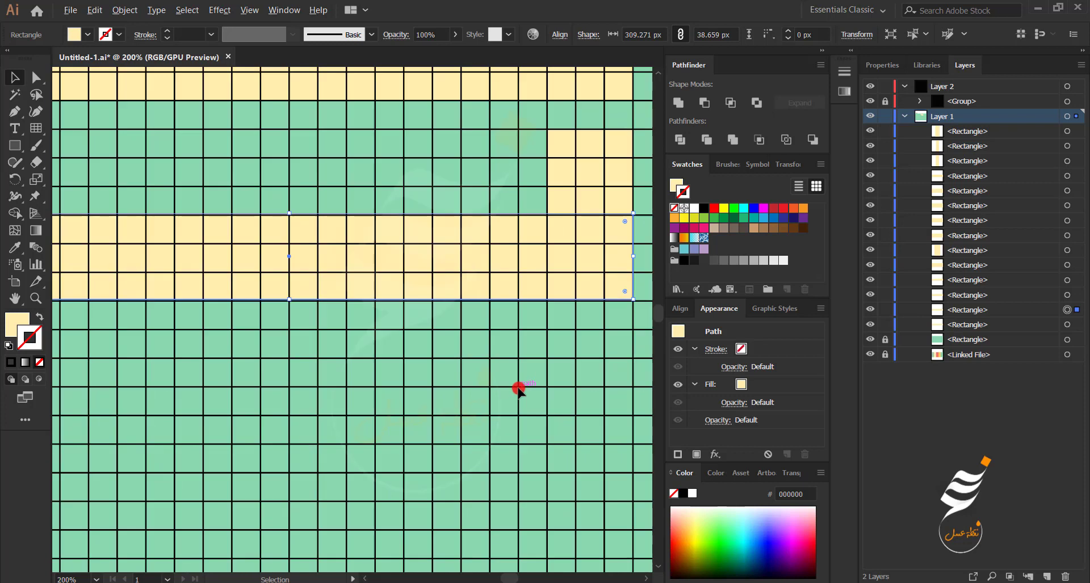
left_click(499, 340)
scroll(498, 340, "down", 1)
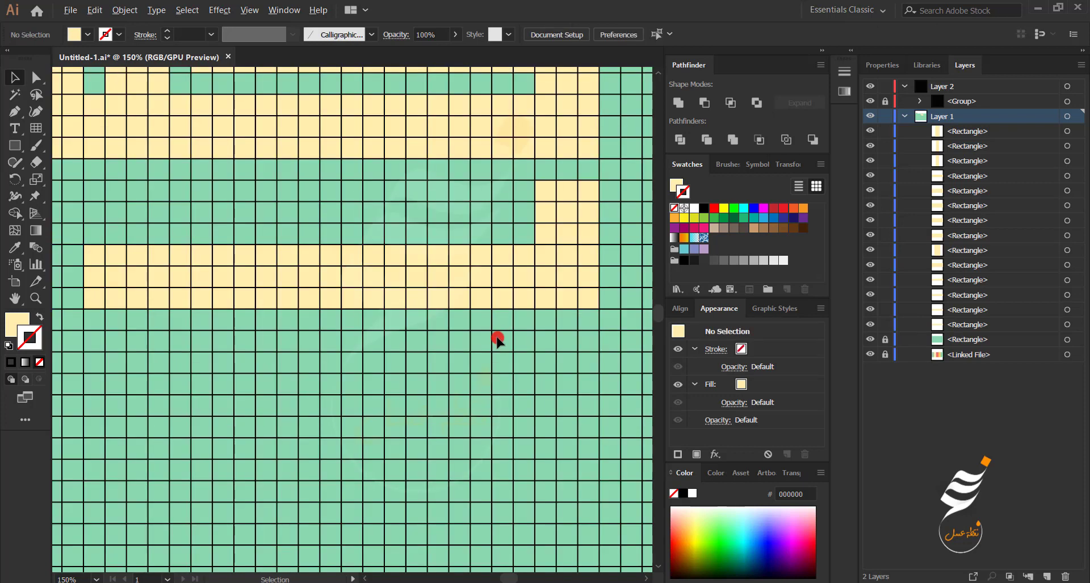
Move the copied bar and its stub together about five cells down.
left_click_drag(588, 194, 492, 312)
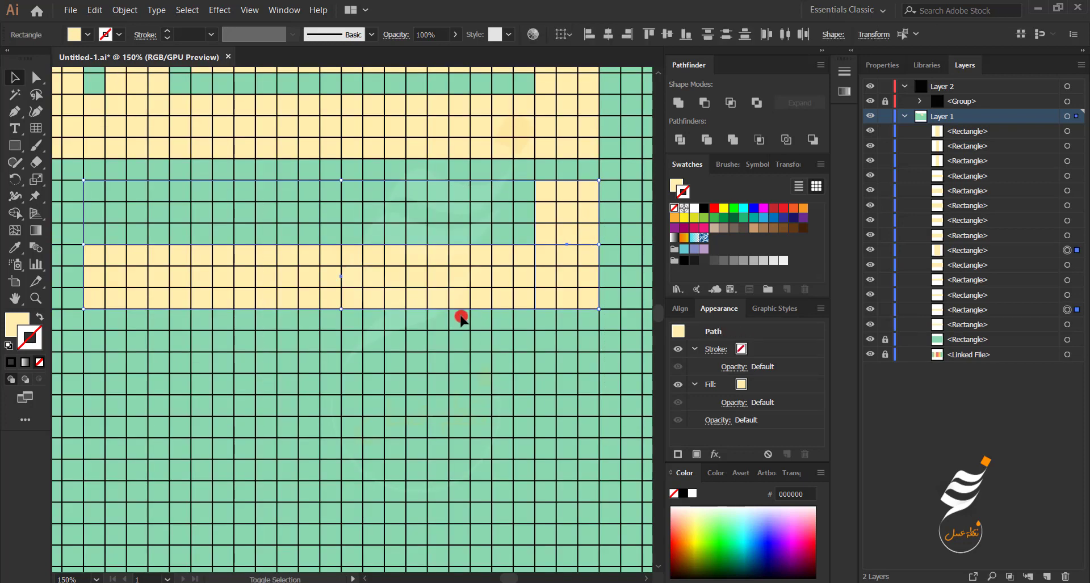
key("shift+Down")
key("shift+Down")
key("shift+Down")
key("shift+Down")
key("shift+Down")
key("shift+Down")
key("shift+Down")
key("shift+Down")
key("shift+Down")
key("shift+Down")
key("shift+Down")
key("shift+Down")
key("shift+Down")
key("shift+Down")
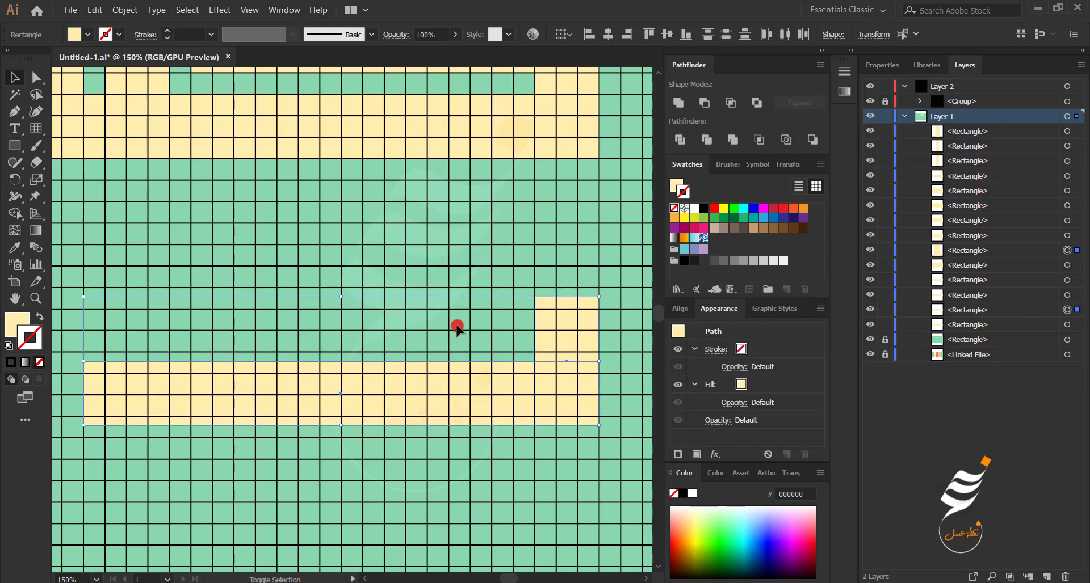
Copy an upright from the upper lettering onto the lower bar, to the left of its raised stub.
scroll(454, 321, "down", 1)
left_click_drag(250, 133, 414, 287)
scroll(425, 427, "up", 1)
left_click(245, 184)
scroll(245, 185, "down", 1)
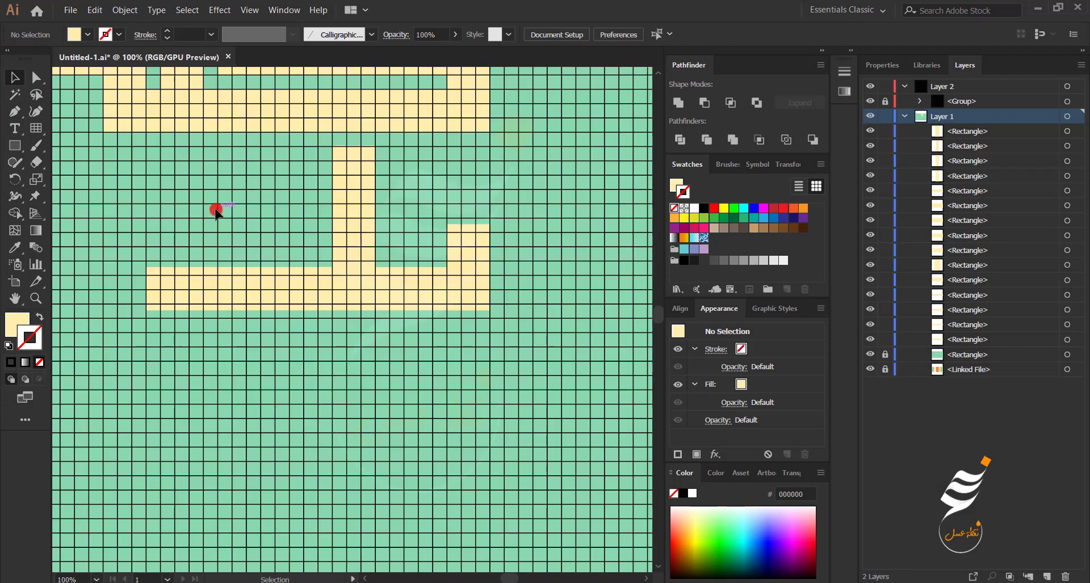
Align the lower bar, its raised stub and the upright with the grid lines.
left_click_drag(216, 210, 277, 226)
left_click(517, 307)
left_click(478, 303, "shift")
scroll(496, 361, "up", 2)
left_click_drag(484, 273, 484, 289)
left_click(431, 197)
scroll(429, 196, "down", 1)
left_click_drag(274, 130, 333, 235)
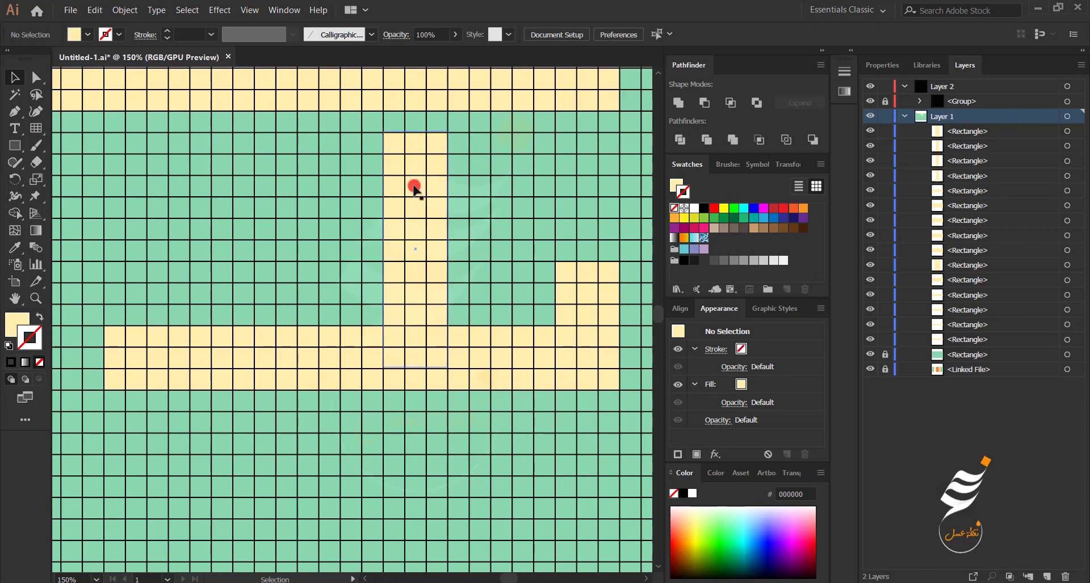
left_click_drag(414, 186, 415, 188)
left_click(345, 202)
Extend the lower bar leftward to line up with the upper lettering's left edge.
scroll(325, 270, "down", 1)
left_click_drag(203, 255, 359, 265)
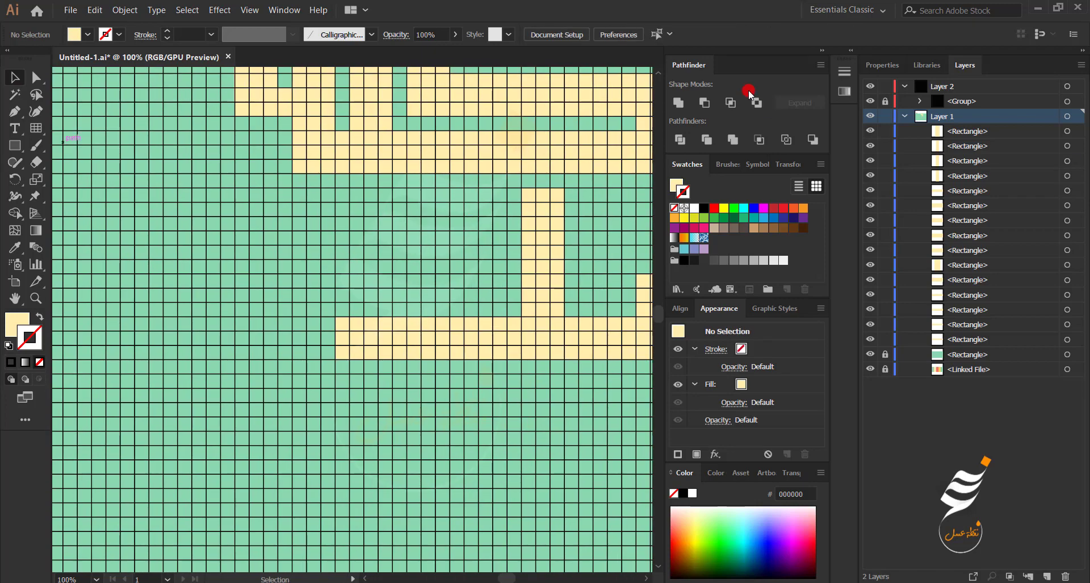
left_click_drag(555, 214, 474, 307)
left_click(596, 336)
left_click_drag(336, 342, 409, 345)
scroll(443, 318, "right", 5)
left_click_drag(441, 236, 499, 239)
Copy a horizontal stroke from the upper lettering above the lower bar, left of the upright, and shorten it to a compact stroke.
left_click_drag(377, 307, 540, 116)
left_click(401, 259)
left_click_drag(448, 90, 335, 276)
left_click_drag(179, 275, 307, 273)
left_click_drag(265, 310, 222, 310)
left_click(427, 334)
Copy the stub to connect the short stroke to the lower bar and form two teeth toward the bar's left end.
left_click(574, 270)
left_click_drag(574, 270, 302, 277)
left_click_drag(192, 288, 227, 323)
left_click(314, 326)
left_click_drag(370, 286, 247, 283)
left_click(189, 283)
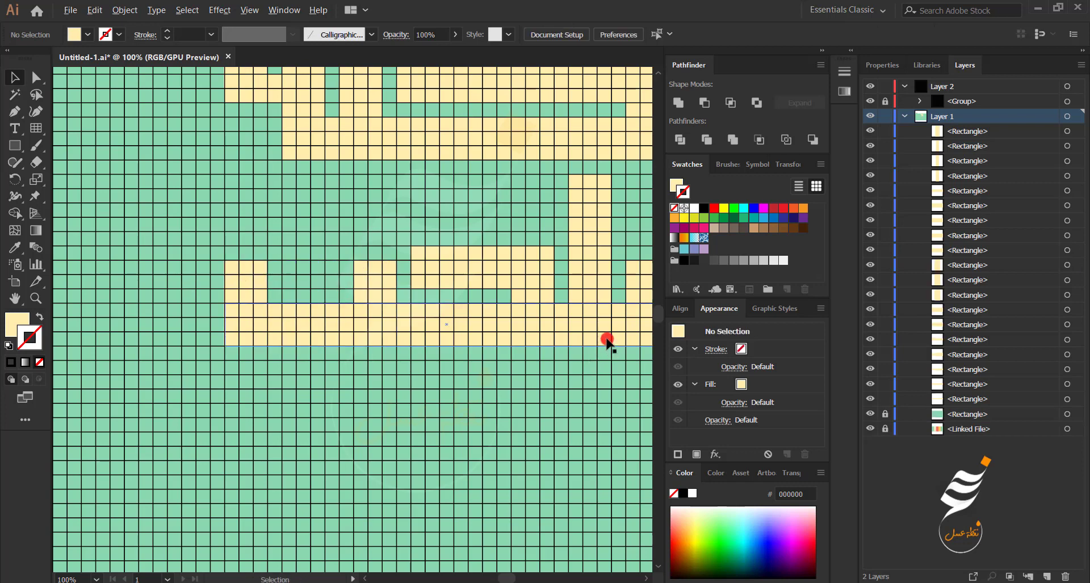
left_click_drag(589, 395, 489, 403)
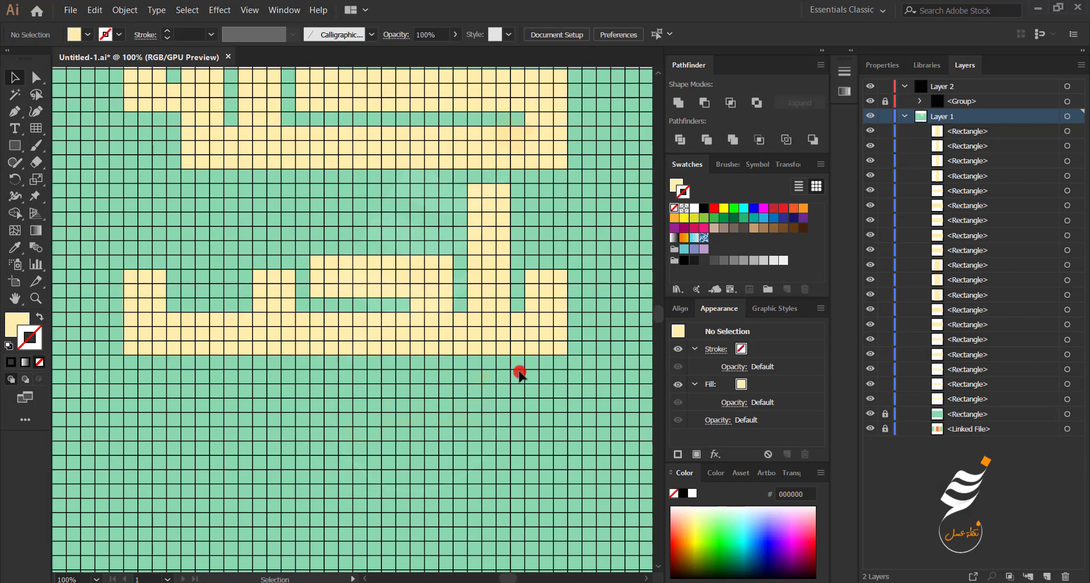
left_click(445, 331)
left_click_drag(132, 334, 390, 347)
key("ctrl+z")
Split the lower bar into two pieces with a one-cell gap left of the upright.
left_click(528, 339)
left_click(507, 351)
left_click_drag(367, 349, 259, 336)
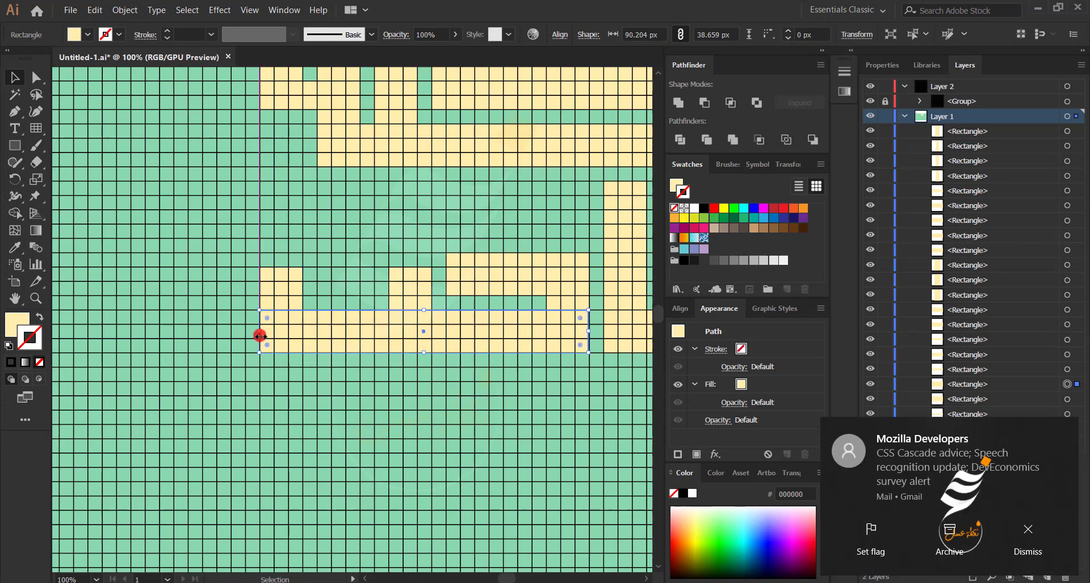
left_click(407, 399)
Move the left letter pieces aside, copy the upright one cell to its left, and lengthen the copy down to the baseline.
left_click_drag(595, 229, 594, 230)
left_click_drag(572, 287, 379, 306)
left_click(536, 381)
left_click_drag(627, 295, 456, 281)
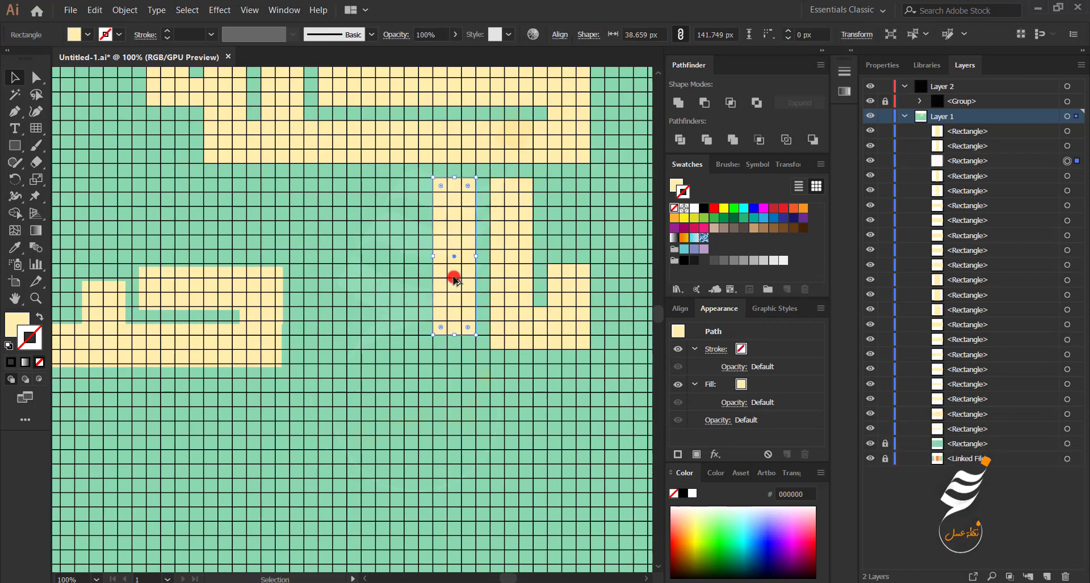
left_click_drag(454, 335, 454, 349)
Move the separate lower bar to join the second upright and place the short stroke with its connector above it.
left_click_drag(233, 352, 410, 335)
left_click(223, 288)
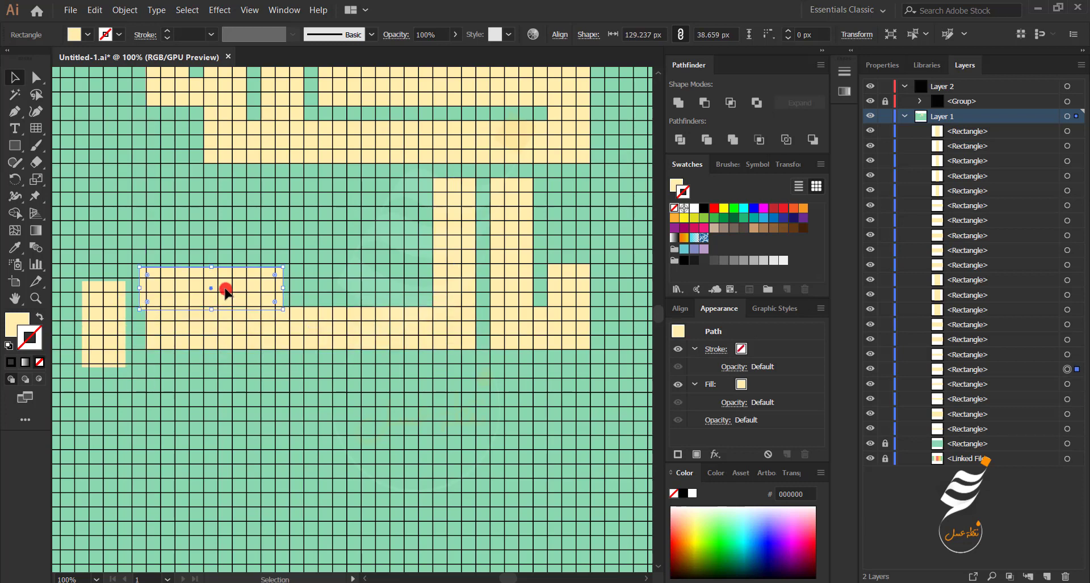
left_click_drag(222, 329, 253, 297)
left_click_drag(255, 298, 336, 252)
left_click_drag(344, 407, 348, 335)
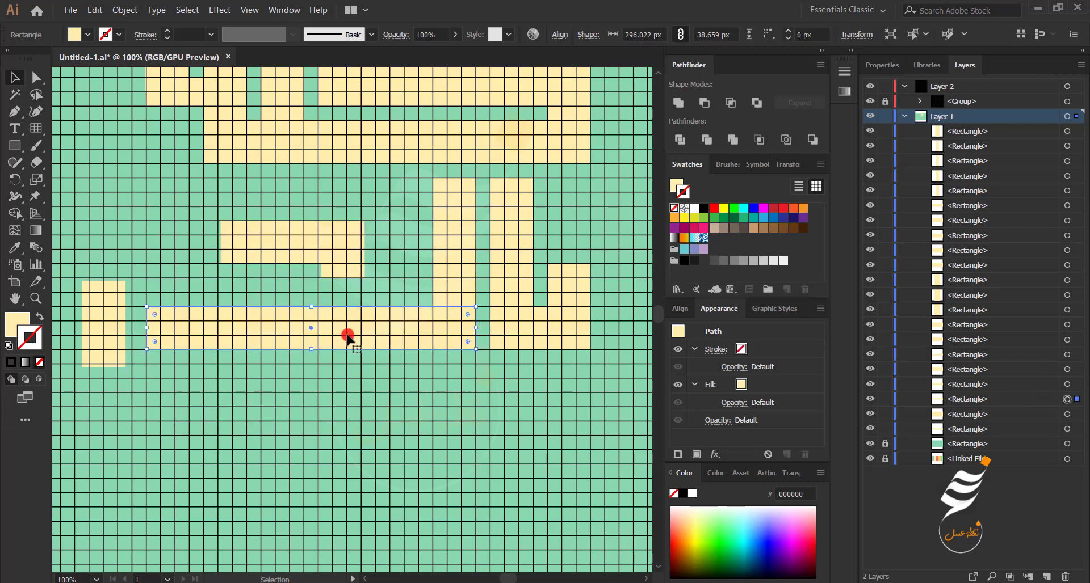
left_click_drag(336, 246, 392, 274)
left_click_drag(220, 416, 220, 416)
Place the two loose teeth on the lower bar, one beside the short stroke and one at the left end.
left_click_drag(218, 416, 297, 409)
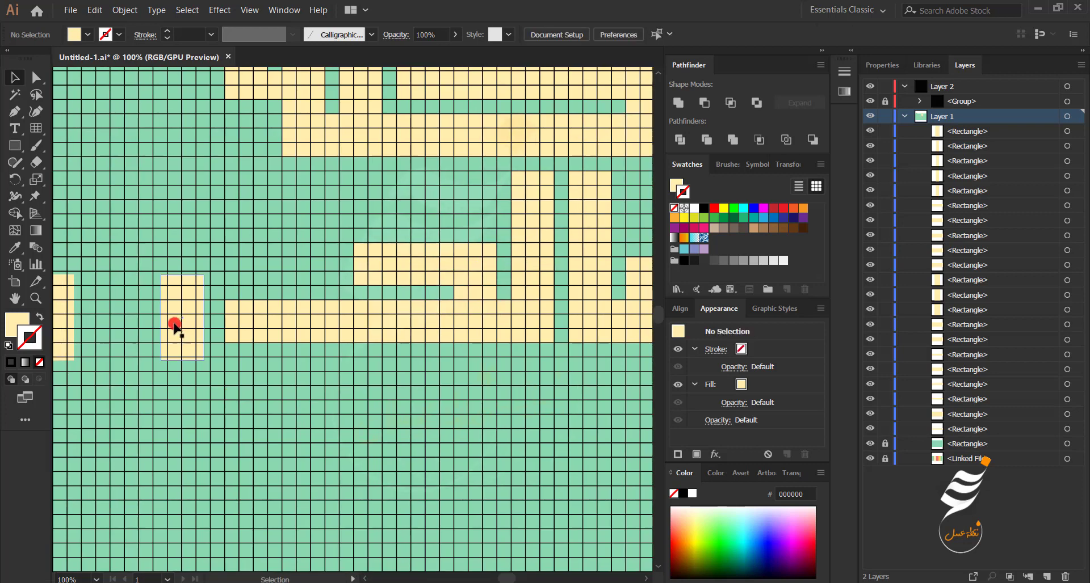
left_click_drag(174, 324, 311, 292)
left_click_drag(61, 310, 254, 284)
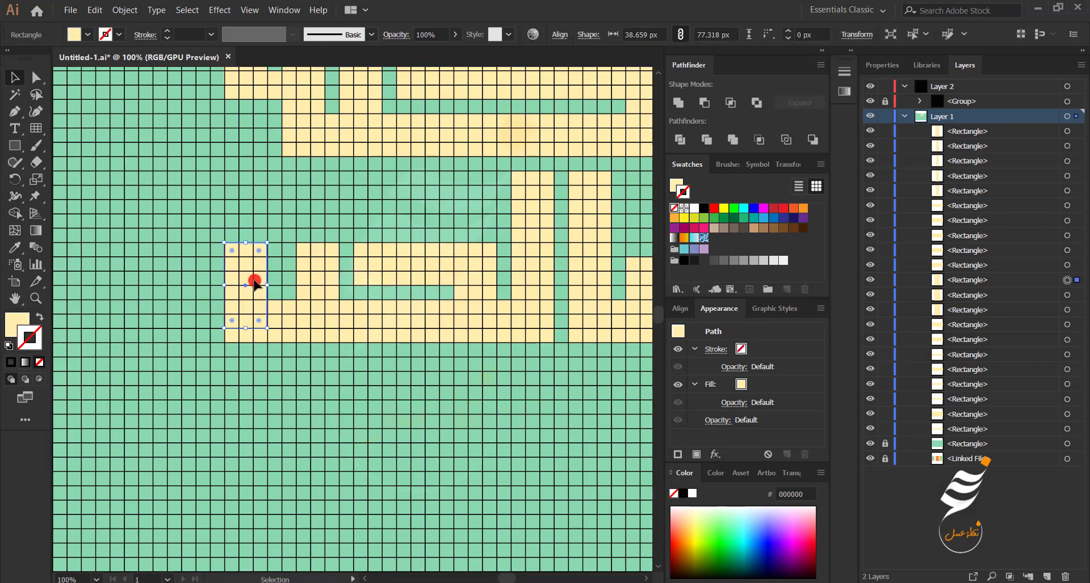
left_click(316, 375)
scroll(403, 380, "down", 1)
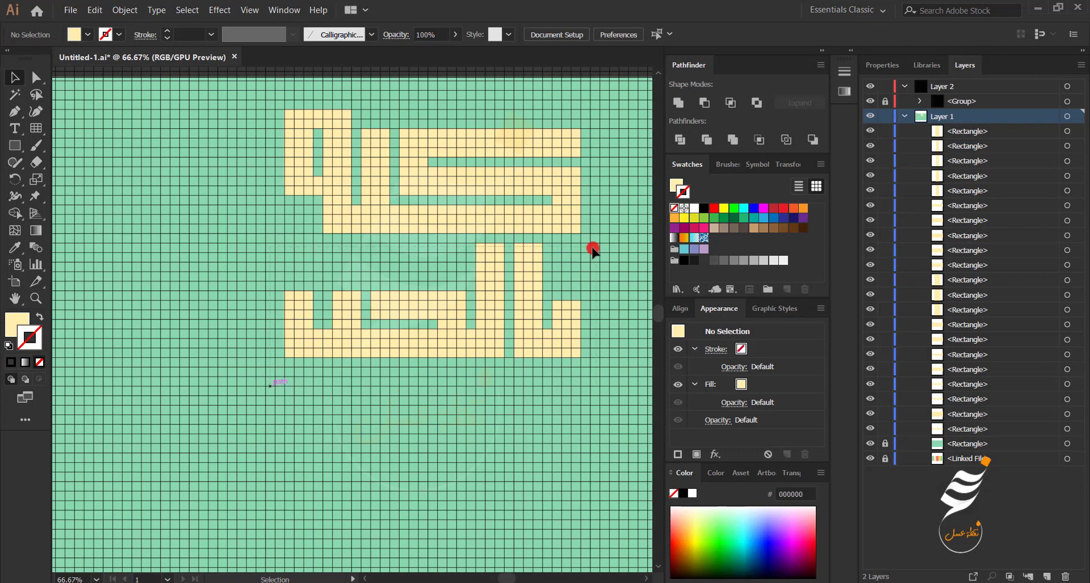
scroll(592, 253, "up", 1)
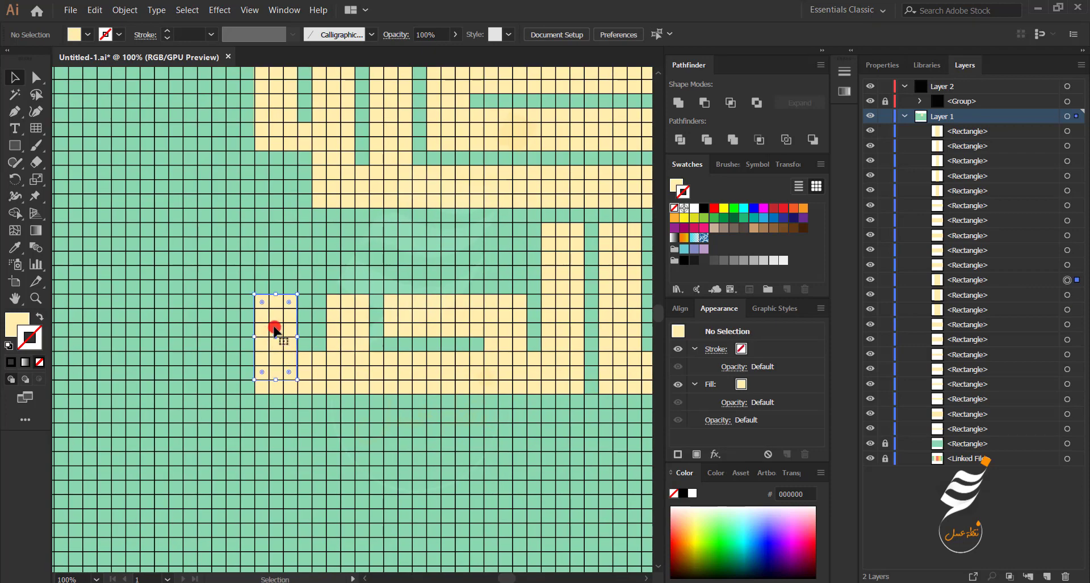
left_click(275, 329)
scroll(291, 236, "down", 1)
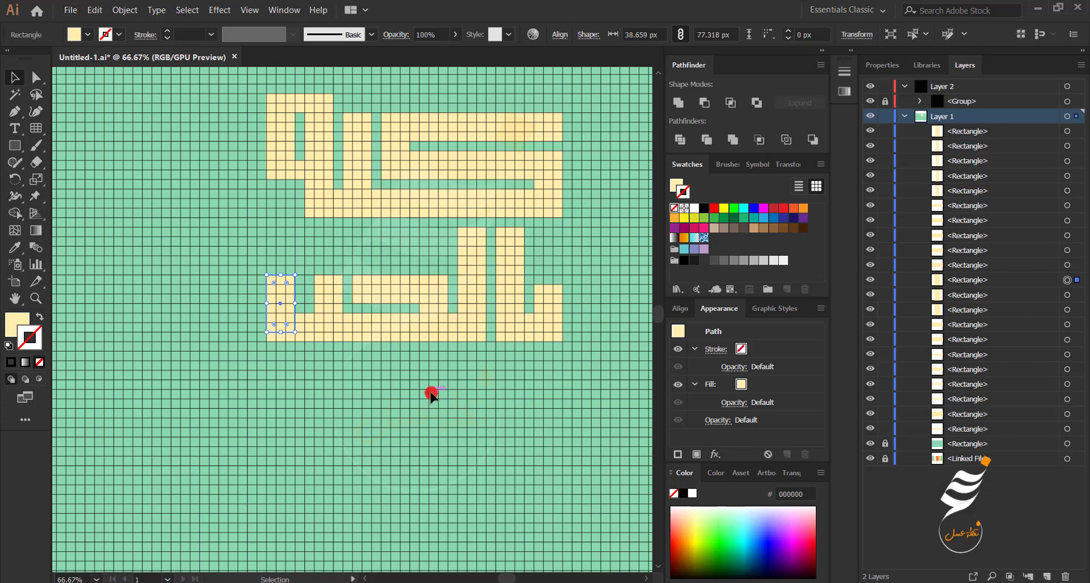
Copy the lower bar up to the top of the second upright, reaching the lettering's left edge.
left_click(441, 259)
scroll(441, 259, "up", 1)
left_click_drag(421, 364, 179, 232)
left_click(159, 271)
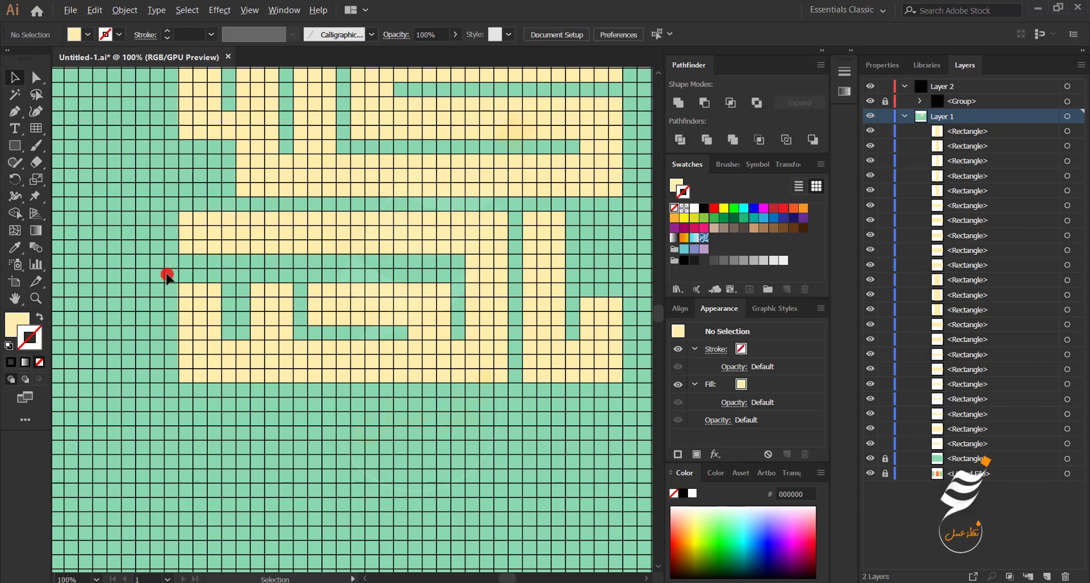
Add a short bar rightward from the first upright's top and an upright from its end down to four cells below the baseline.
left_click_drag(625, 244, 440, 237)
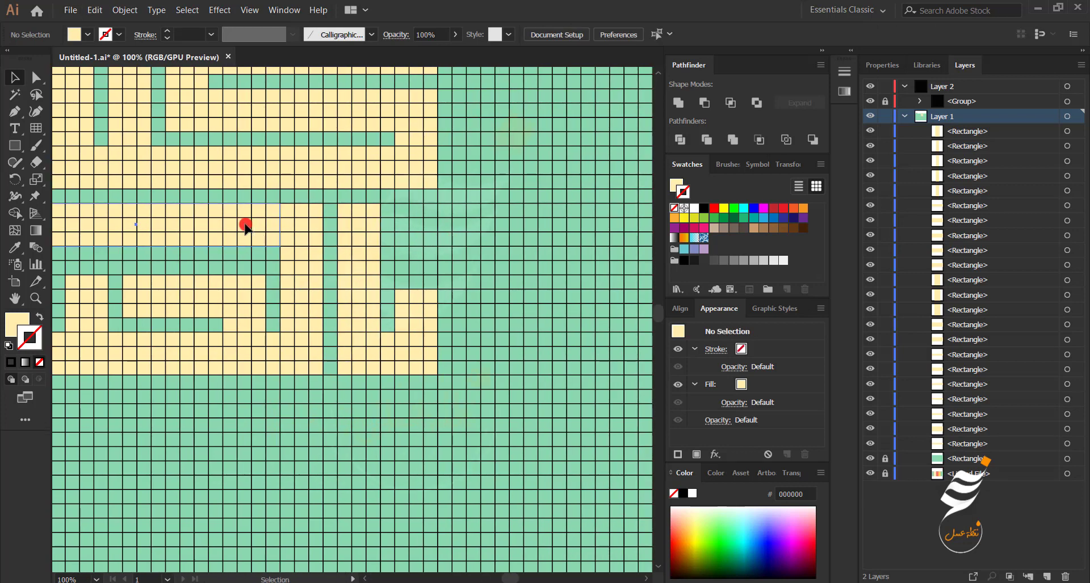
left_click_drag(207, 229, 447, 246)
scroll(568, 268, "down", 1)
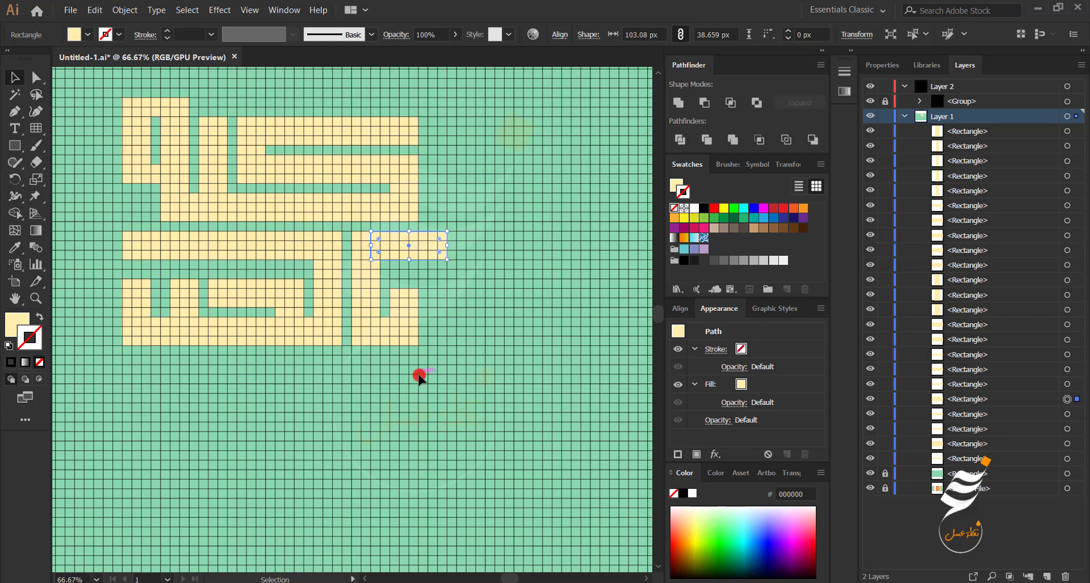
left_click_drag(448, 249, 457, 251)
left_click(454, 318)
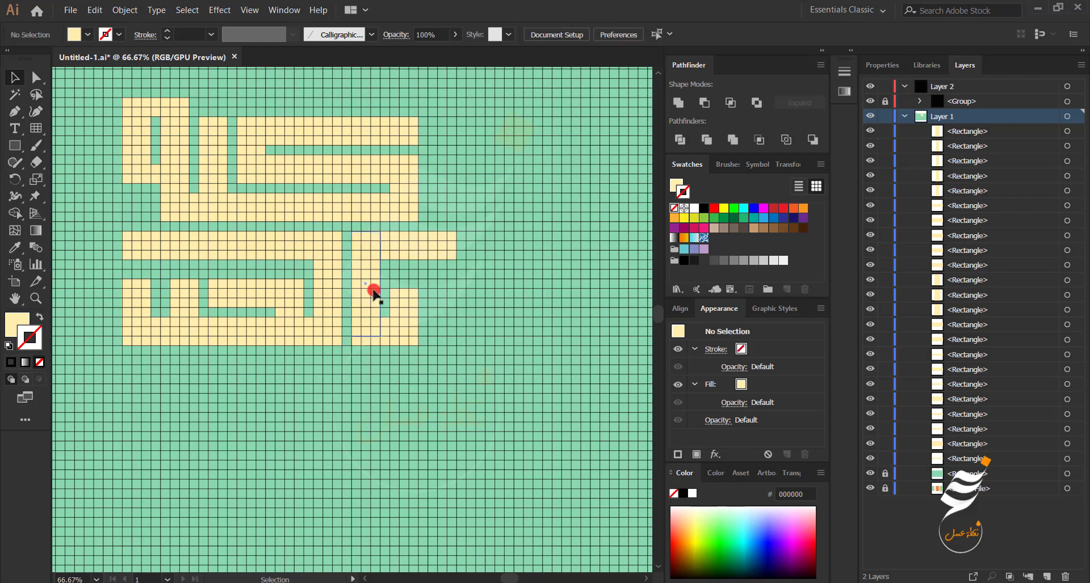
left_click_drag(367, 297, 443, 328)
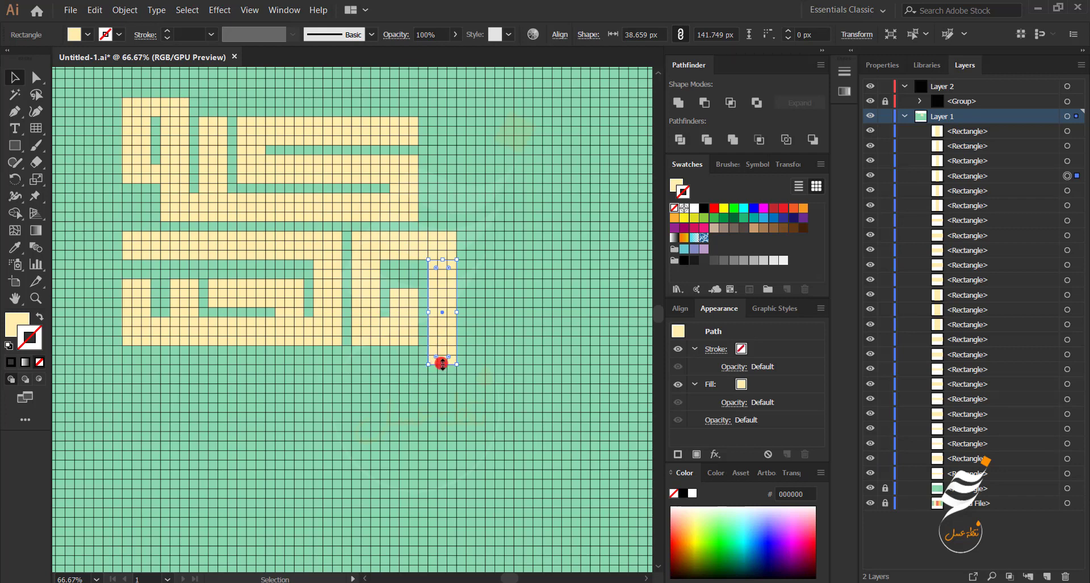
mouse_move(442, 363)
left_mouse_down()
mouse_move(441, 395)
mouse_move(441, 368)
mouse_move(440, 384)
left_mouse_up()
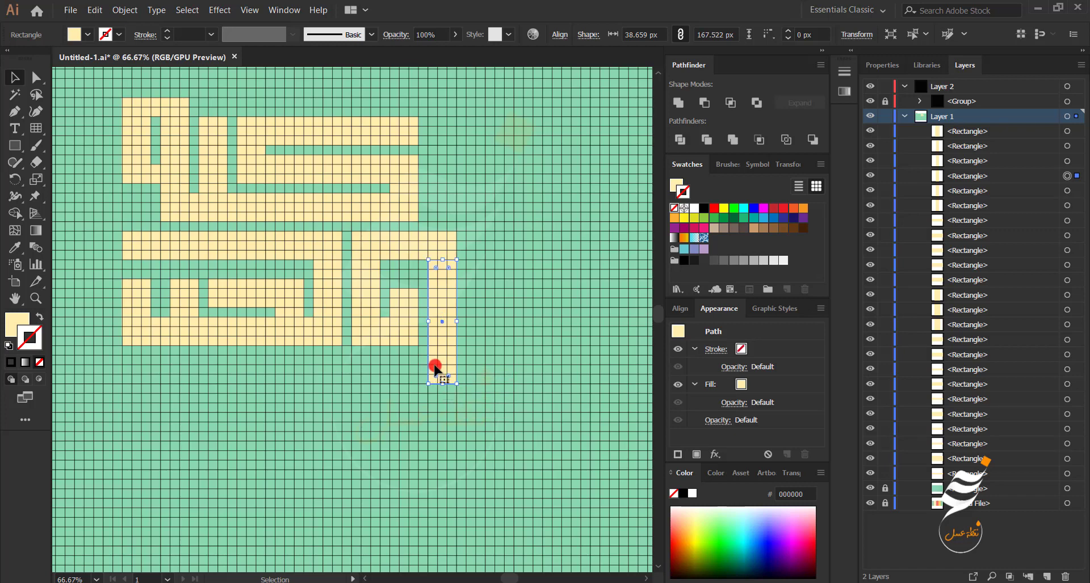
Copy the short bar to the foot of the outer upright and extend it leftward past the lower lettering's left edge.
left_click_drag(402, 251, 372, 368)
scroll(442, 401, "up", 1)
left_click(443, 361)
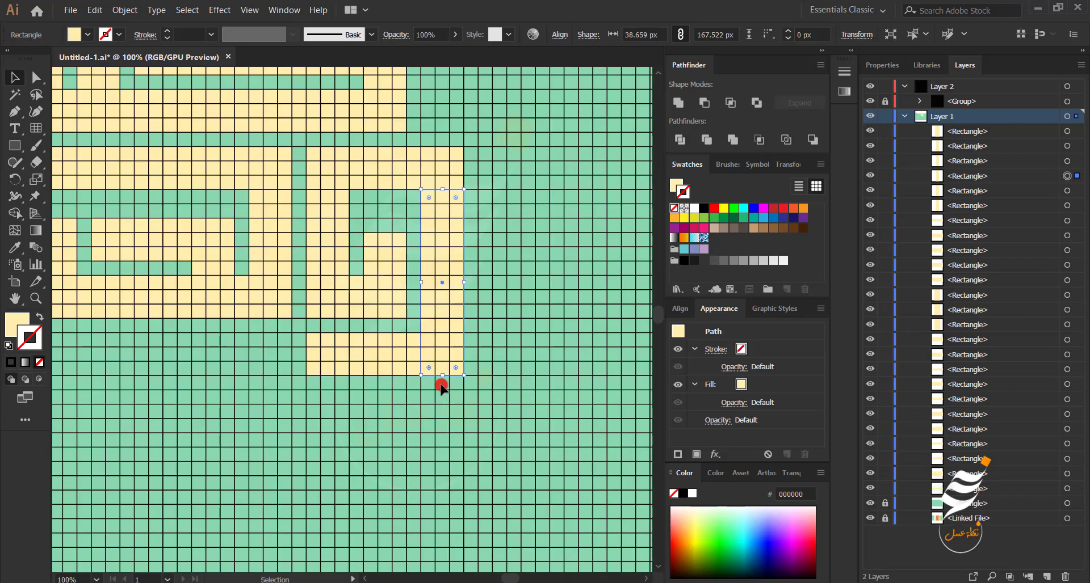
left_click_drag(442, 376, 196, 364)
left_click(355, 360)
scroll(340, 397, "down", 2)
left_click(172, 376)
left_click(246, 367)
left_click(221, 420)
Copy an upright to the left end of the bottom bar and size it to end one cell below the middle bar.
scroll(225, 404, "up", 1)
left_click_drag(440, 275, 209, 277)
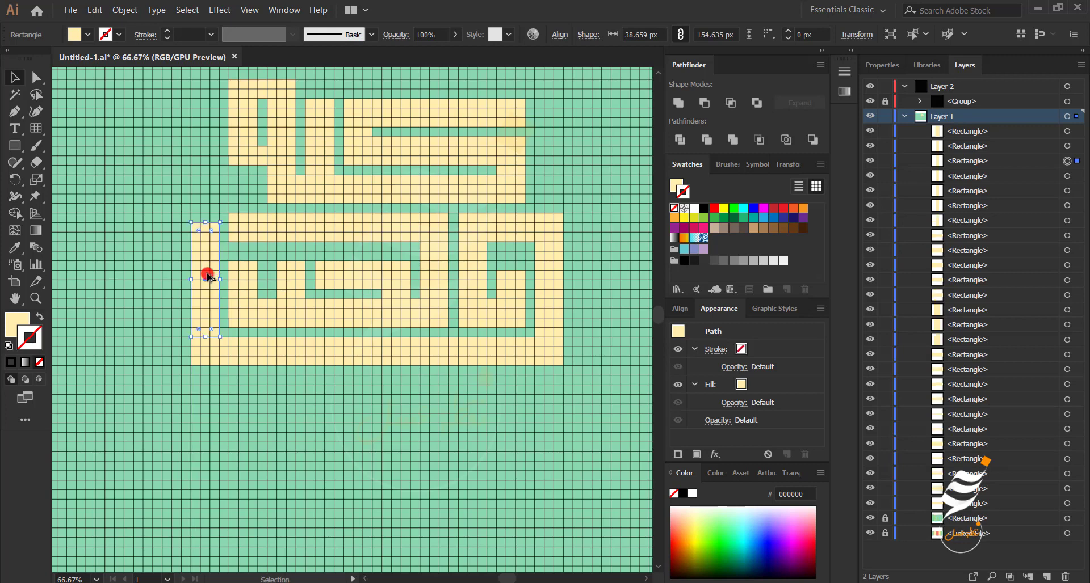
left_click_drag(205, 227, 204, 275)
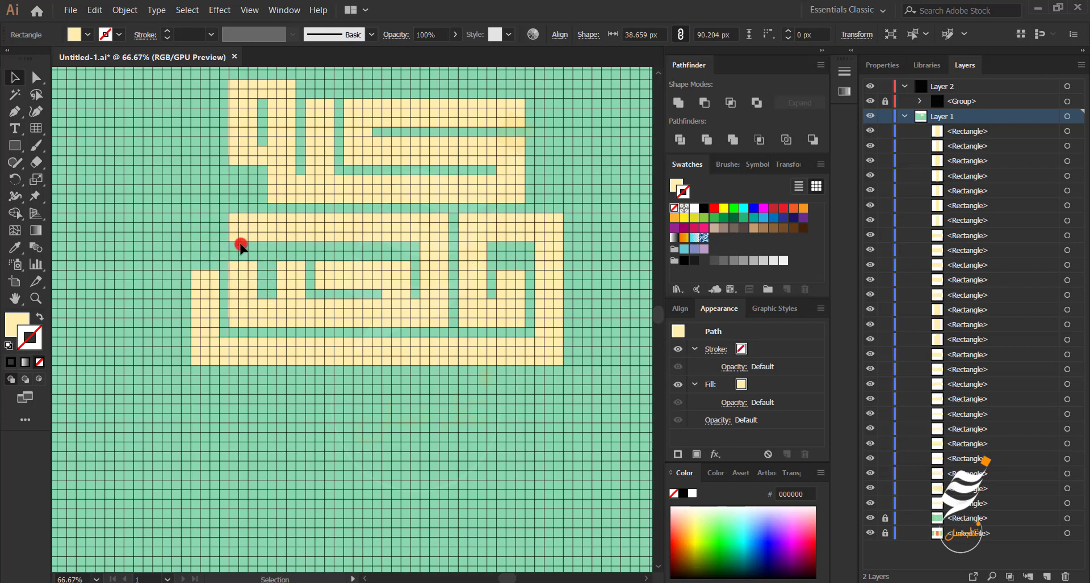
left_click(248, 232)
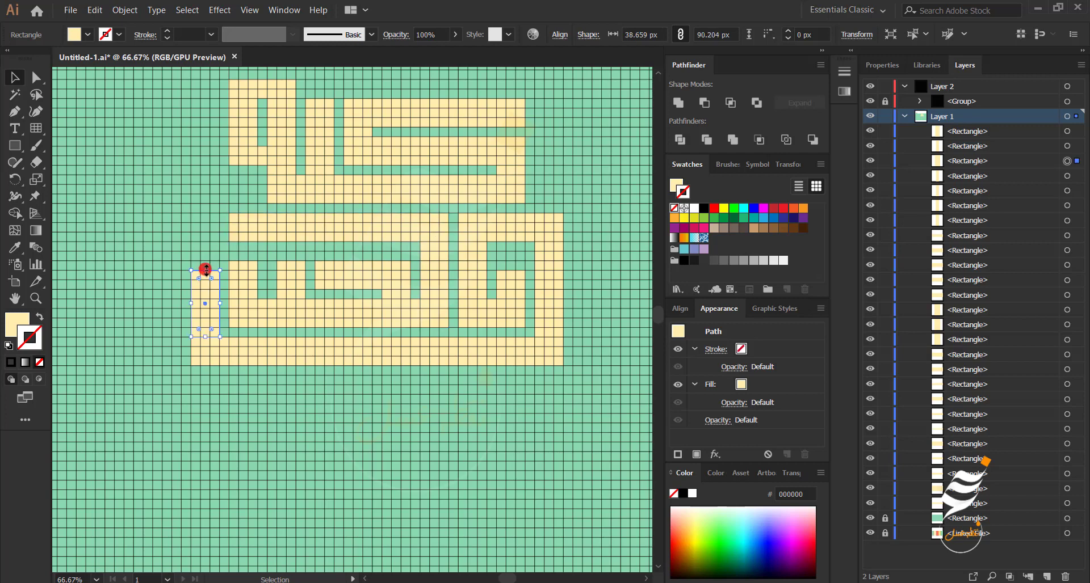
left_click_drag(206, 271, 194, 214)
Extend the middle bar leftward to align with the outer edge of the left upright.
left_click(250, 231)
scroll(179, 251, "up", 1)
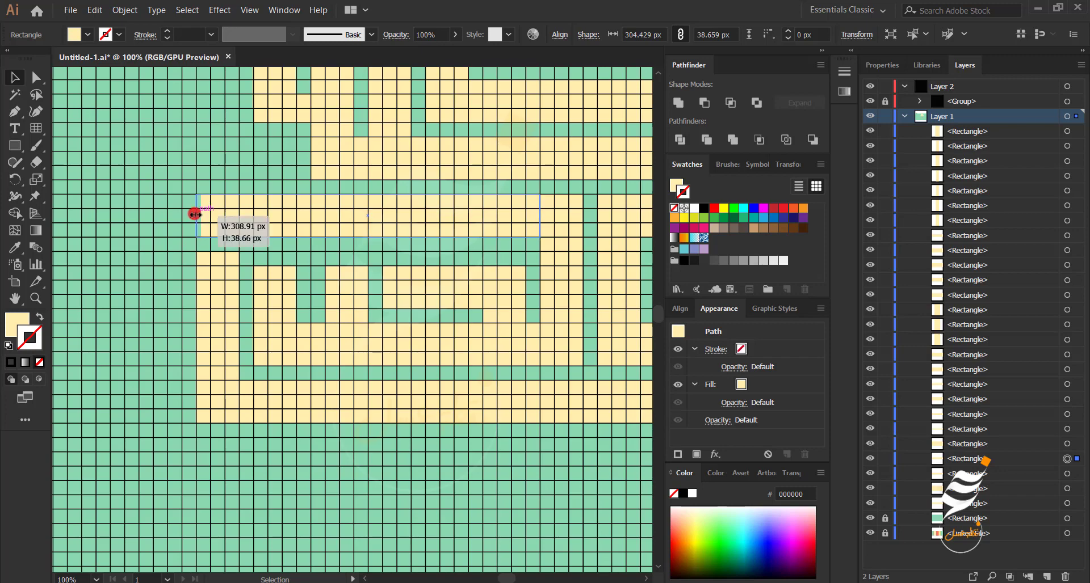
scroll(154, 257, "down", 1)
scroll(183, 312, "down", 1)
Copy the left upright above the middle bar, extend it to near the artboard's top edge, and copy the middle bar across its top.
left_click_drag(190, 296, 192, 210)
scroll(171, 202, "up", 1)
left_click_drag(165, 168, 202, 194)
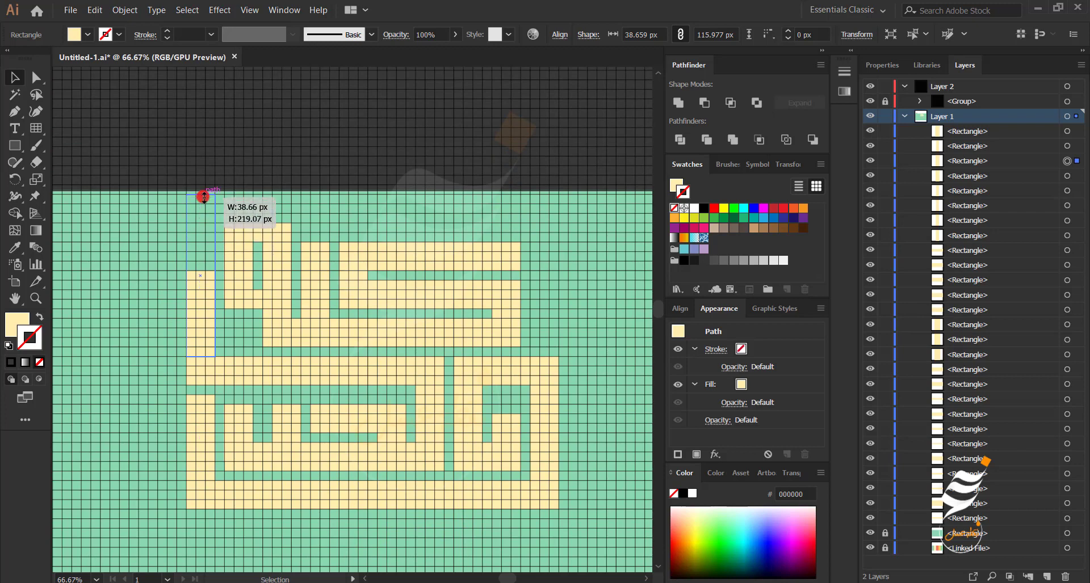
left_click(182, 319)
left_click_drag(302, 369, 330, 214)
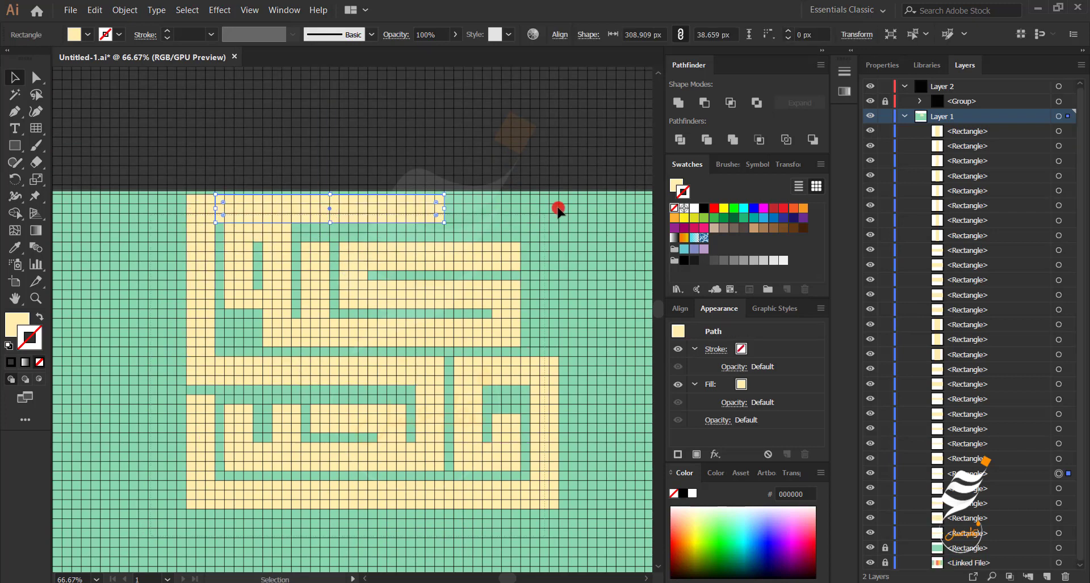
scroll(558, 210, "right", 1)
Select all the lettering rectangles and move them about one grid cell down.
key("ctrl+a")
scroll(443, 501, "down", 1)
left_click_drag(484, 559, 472, 337)
scroll(471, 336, "up", 2)
left_click_drag(483, 223, 482, 237)
scroll(403, 315, "down", 2)
left_click_drag(345, 353, 482, 482)
scroll(403, 169, "up", 1)
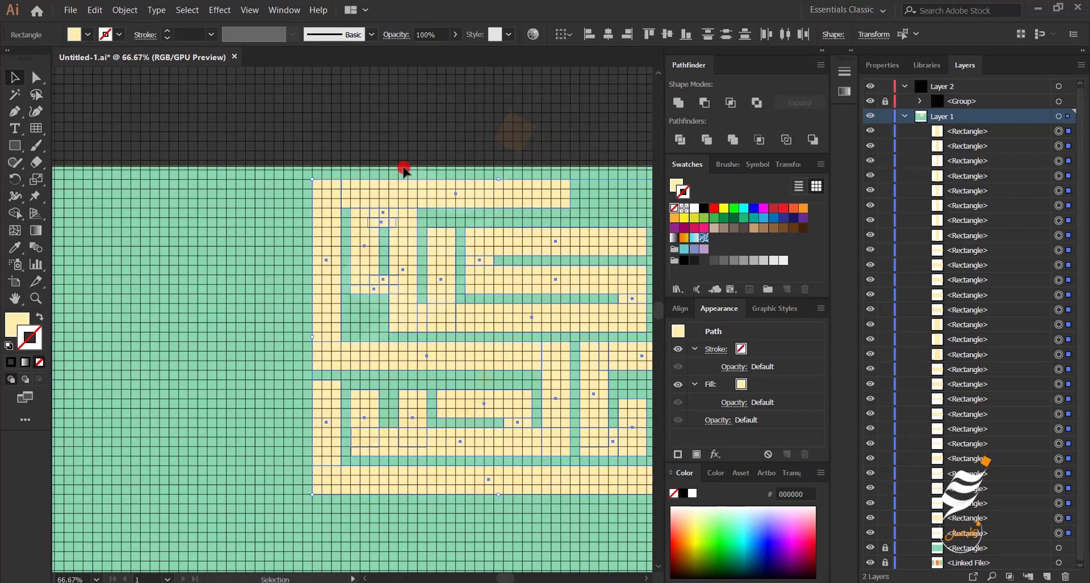
left_click_drag(414, 188, 401, 185)
Raise the top bar and the left upright's top one cell to leave a gap above the upper lettering.
left_click(222, 288)
left_click(329, 186)
left_click_drag(328, 180, 330, 171)
left_click(278, 278)
left_click_drag(471, 332, 287, 329)
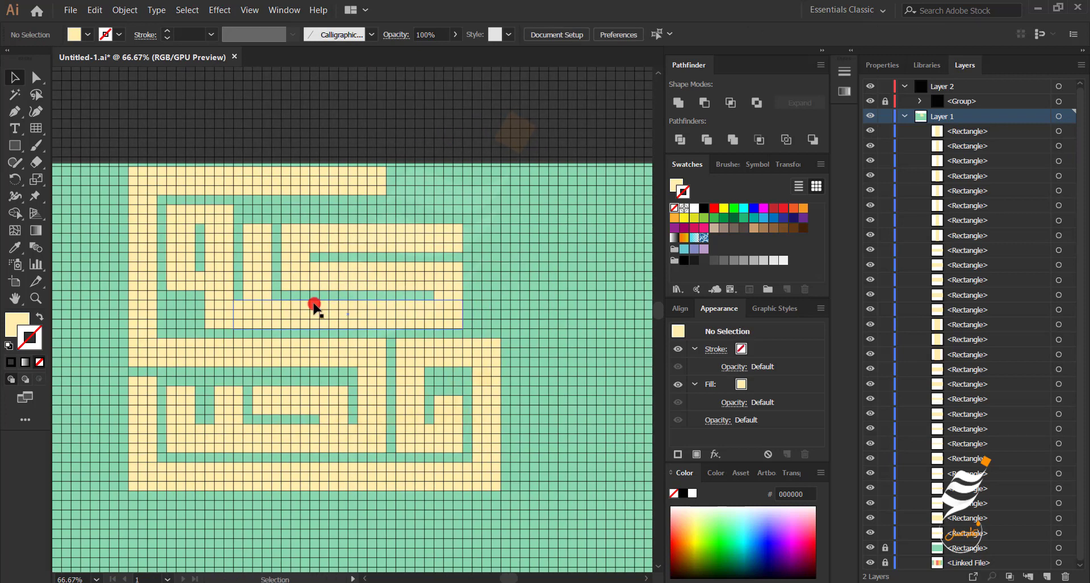
Extend the top bar to the frame's right edge and add a copied upright below its end, shortened to a two-cell stub.
left_click(361, 183)
left_click_drag(386, 180, 501, 179)
left_click_drag(490, 402, 488, 231)
left_click_drag(486, 319, 480, 215)
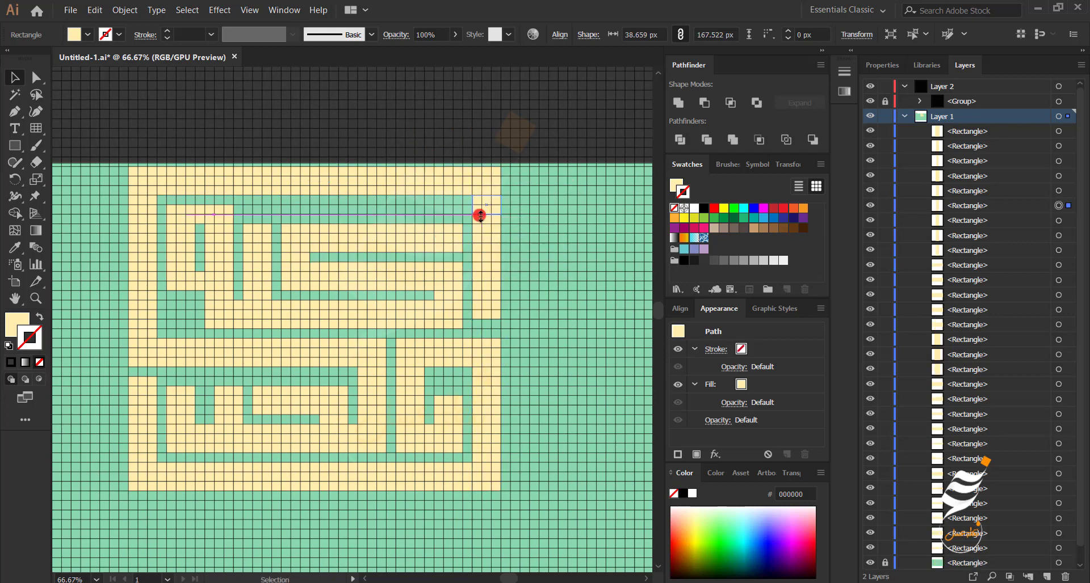
Extend the upper letter's top stroke to the frame's right edge and copy an upright beneath its end down to the upper baseline.
left_click(475, 270)
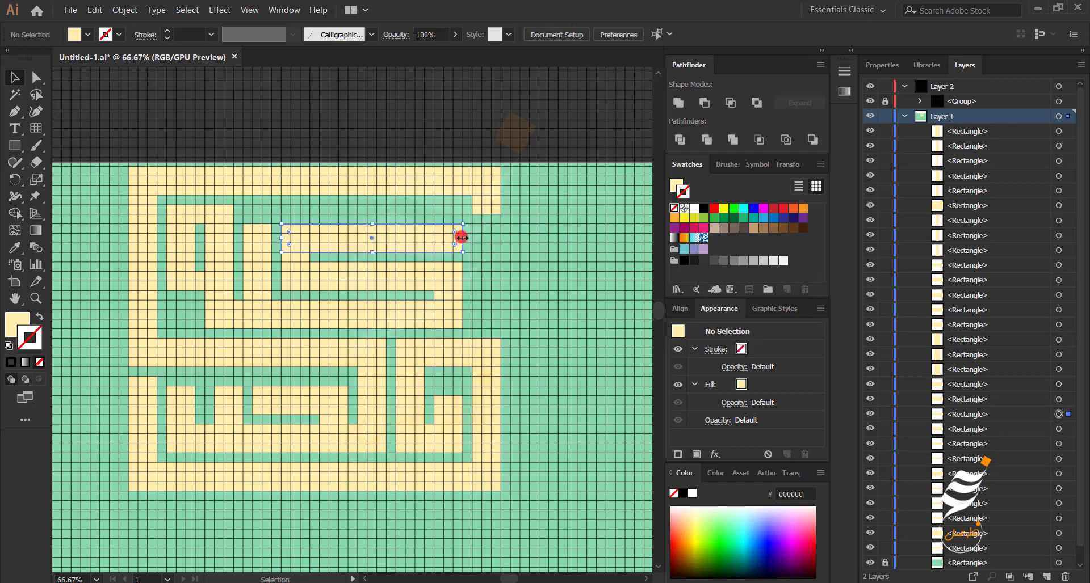
left_click_drag(462, 237, 500, 238)
left_click_drag(483, 416, 487, 329, "alt")
left_click(351, 458)
left_click_drag(350, 465, 447, 444)
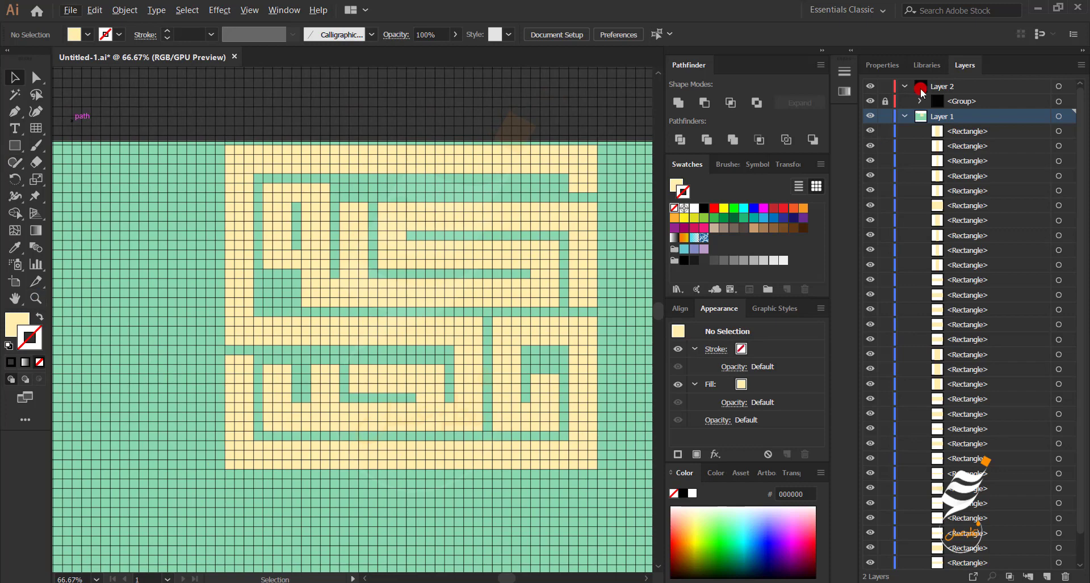
Hide the grid group and move all the lettering down and left, away from the artboard's top edge.
left_click(869, 101)
scroll(175, 442, "down", 2)
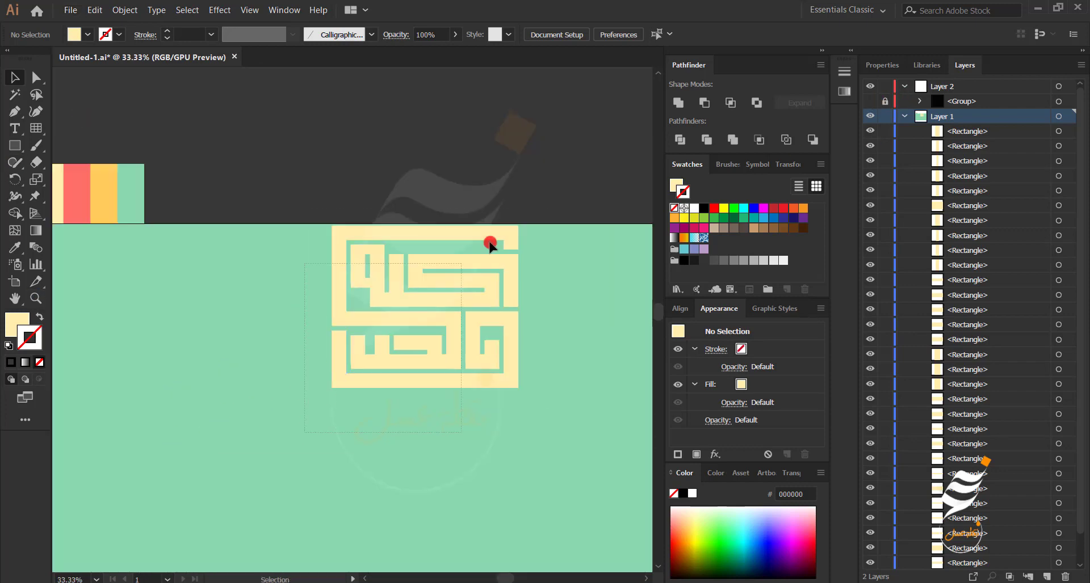
key("ctrl+a")
left_click_drag(413, 322, 321, 422)
left_click(440, 456)
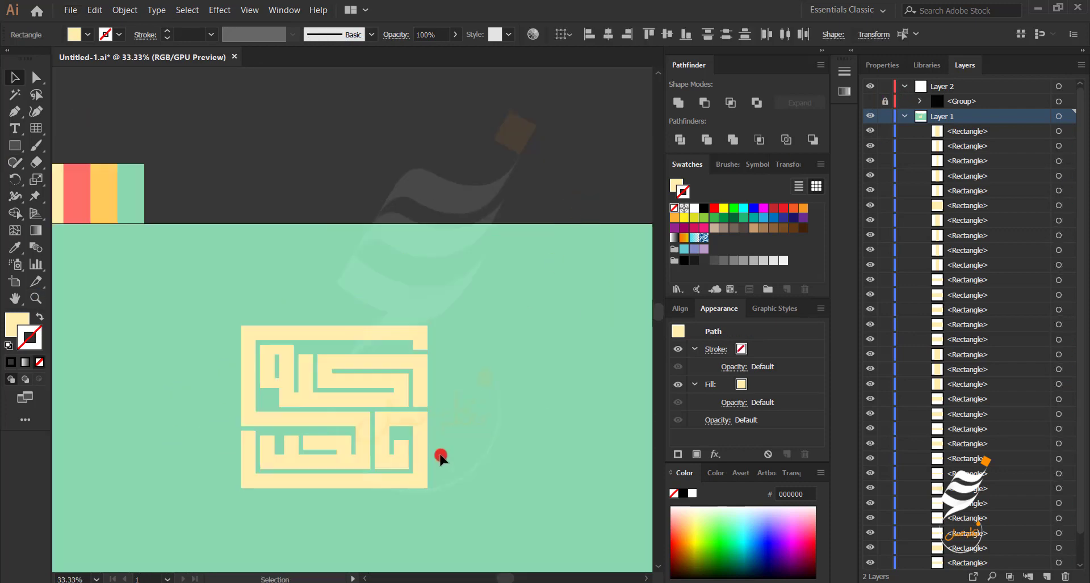
Unite the lower frame's left stub, bottom bar and right upright with the strokes of the lower right letter into one shape.
scroll(348, 507, "up", 1)
left_click_drag(327, 515, 446, 467)
scroll(391, 372, "up", 1)
scroll(389, 379, "up", 2)
scroll(386, 377, "down", 2)
left_click(301, 372)
left_click(247, 337, "shift")
left_click(598, 363, "shift")
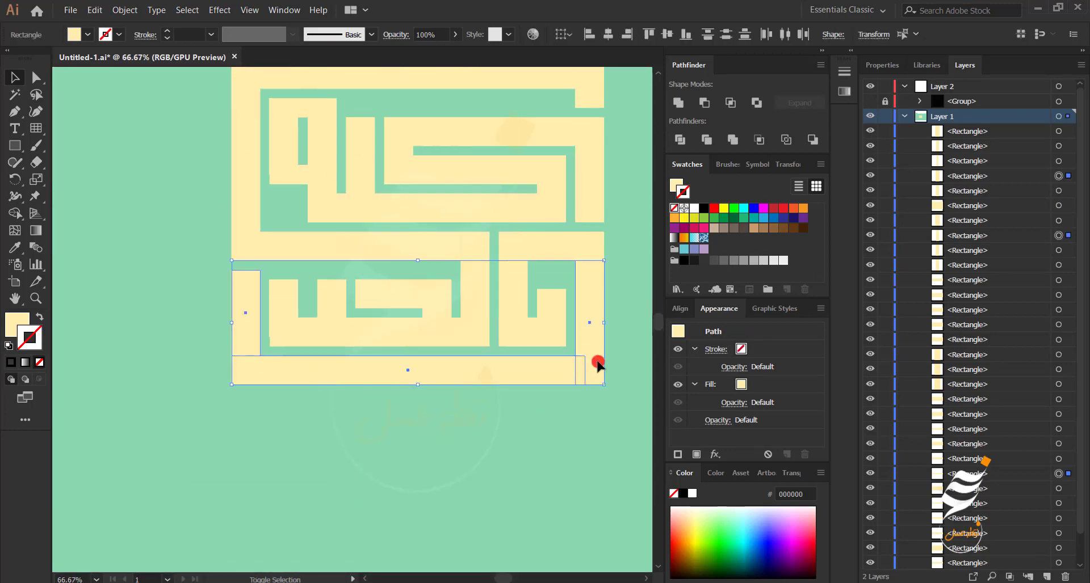
left_click(569, 251, "shift")
left_click(514, 262, "shift")
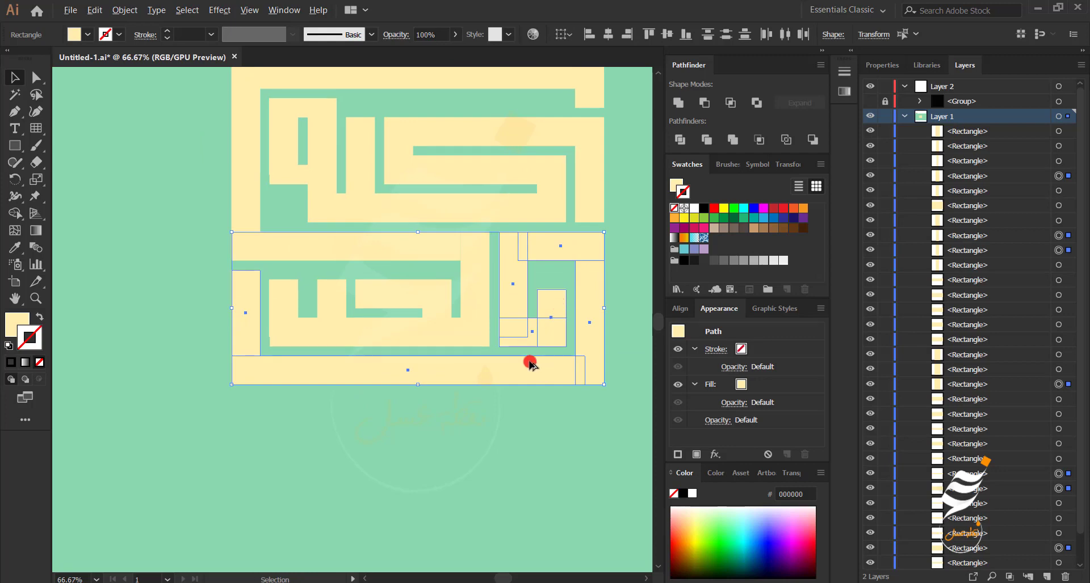
scroll(530, 363, "up", 3)
scroll(527, 362, "down", 3)
left_click(677, 103)
Unite the lower left letters' strokes with the middle bar, the left upright and the top frame bar into one group.
scroll(336, 421, "up", 1)
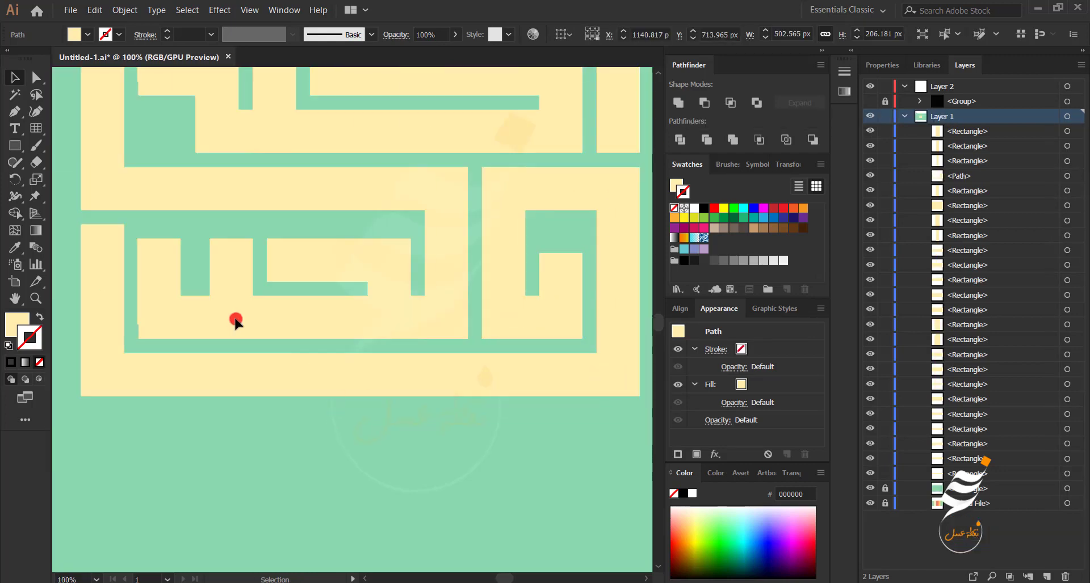
left_click(165, 286)
left_click(228, 284, "shift")
left_click(196, 325, "shift")
left_click(391, 290, "shift")
left_click(397, 267, "shift")
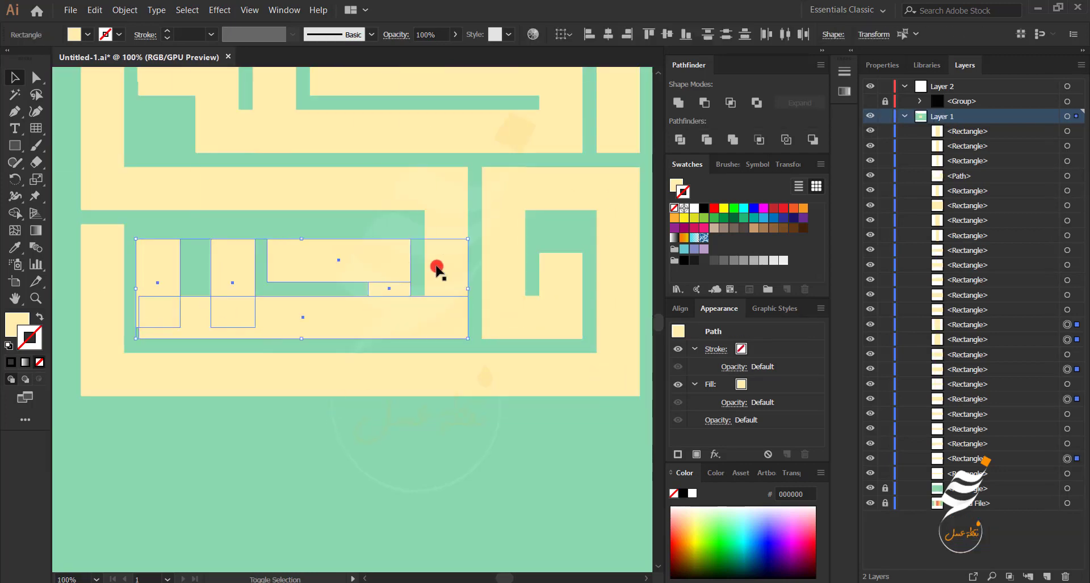
left_click(436, 267, "shift")
left_click(353, 205, "shift")
left_click(107, 154, "shift")
scroll(199, 220, "down", 2)
left_click_drag(217, 221, 239, 347)
left_click(384, 207, "shift")
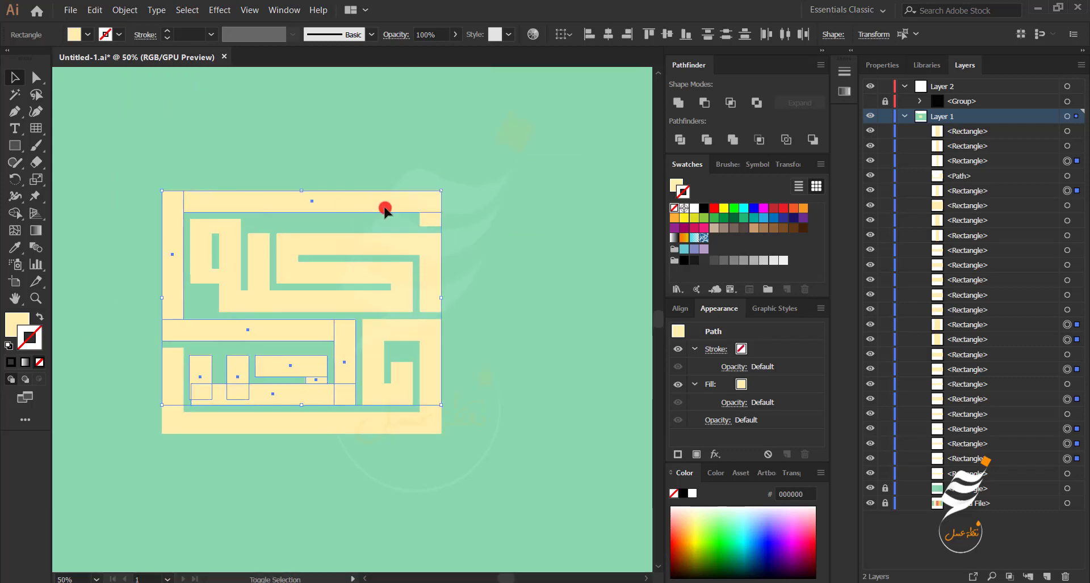
key("ctrl+g")
left_click(477, 301)
Unite all remaining cream rectangles of the upper lettering inside the frame into a single compound shape.
left_click(430, 256)
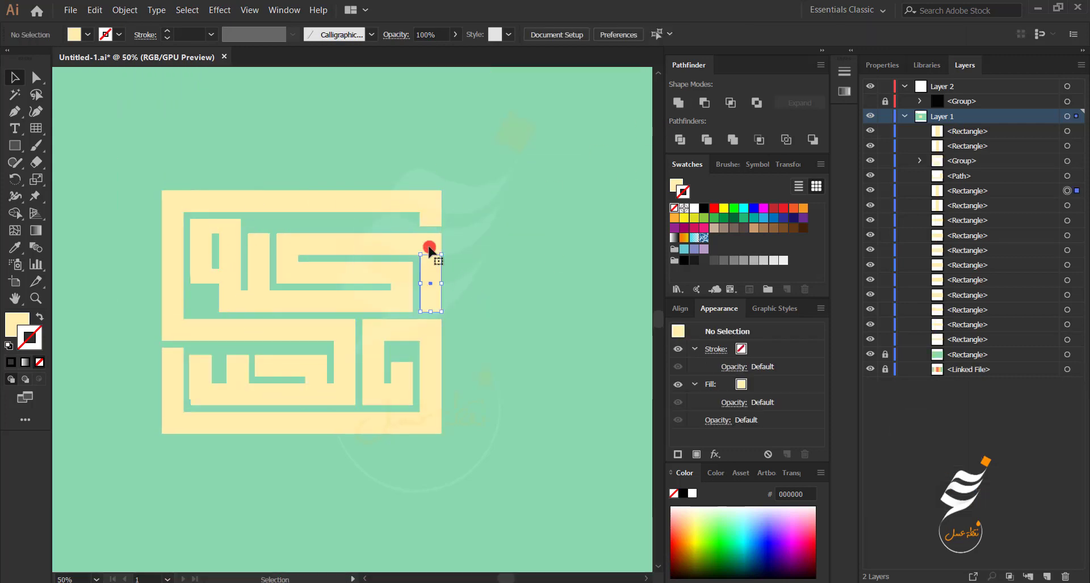
left_click(282, 258, "shift")
left_click(398, 286, "shift")
left_click(224, 299, "shift")
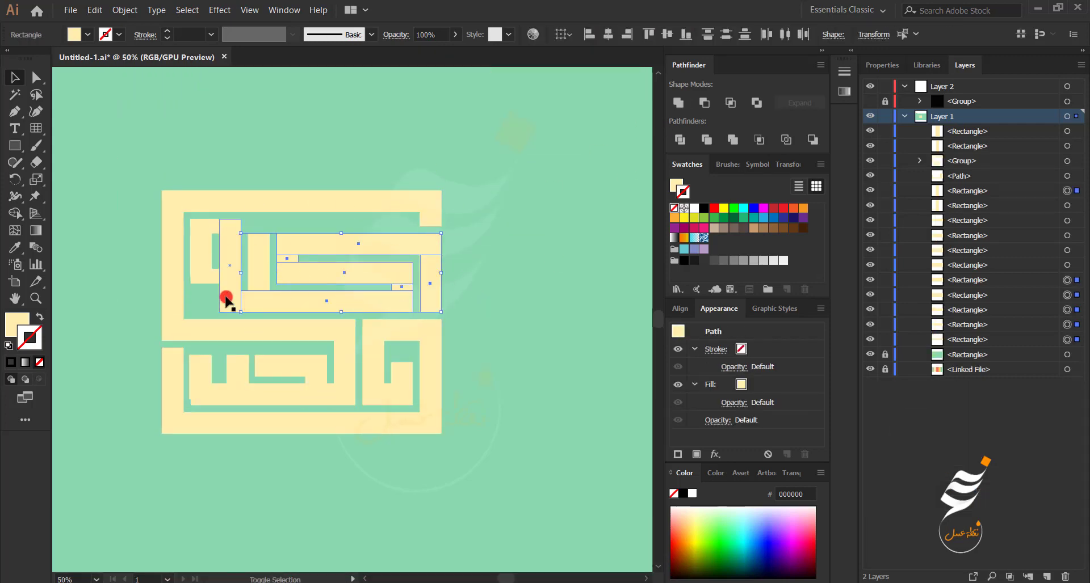
left_click(206, 274, "shift")
left_click(207, 279, "shift")
left_click(214, 274, "shift")
left_click(214, 227, "shift")
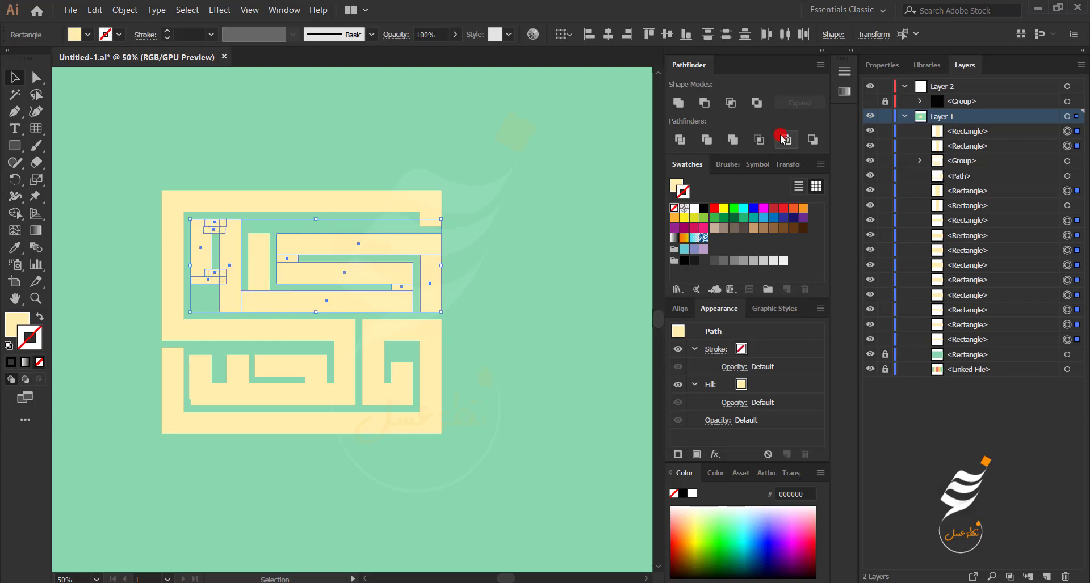
left_click(681, 140)
left_click(258, 271, "shift")
left_click(680, 102)
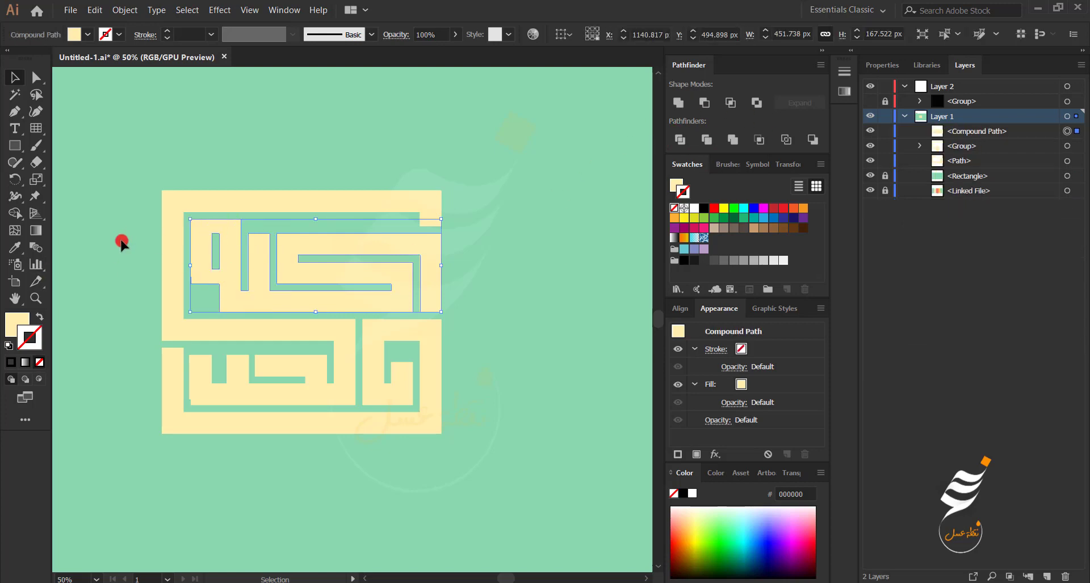
left_click(122, 243)
Draw a square dot of about 38 px beneath the lower right letter and fill it with the palette's coral red.
scroll(123, 250, "down", 1)
left_click_drag(100, 277, 201, 315)
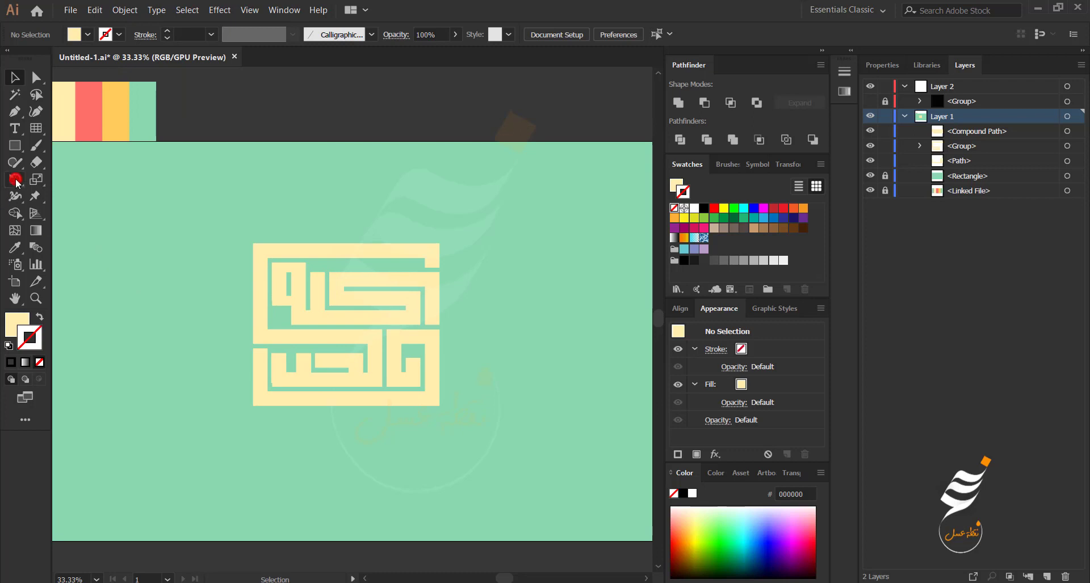
left_click(15, 150)
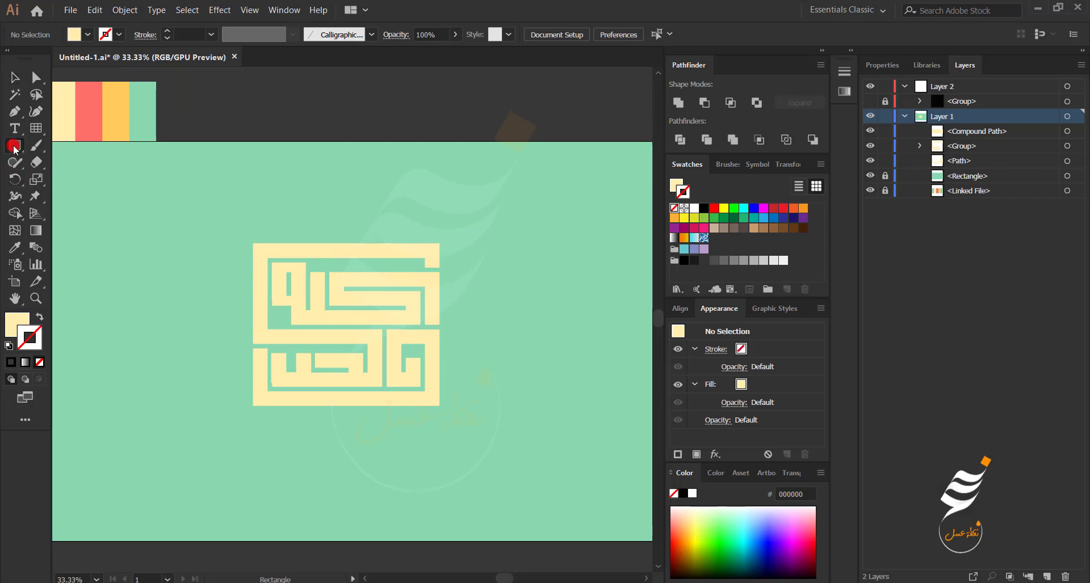
scroll(409, 396, "up", 2)
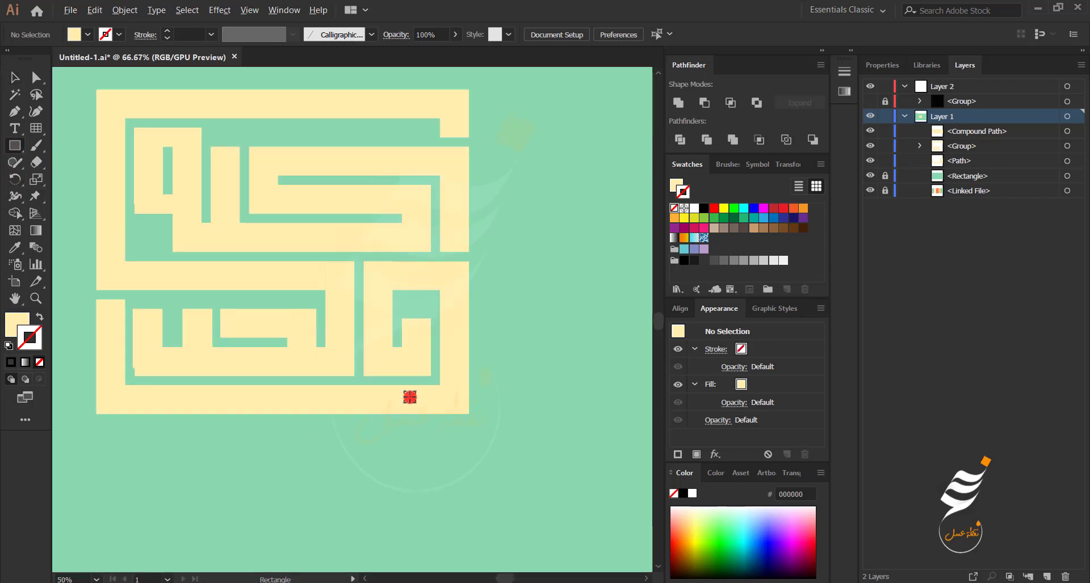
mouse_move(352, 370)
left_mouse_down()
mouse_move(394, 399)
mouse_move(383, 364)
left_mouse_up()
left_click(15, 77)
scroll(363, 378, "down", 4)
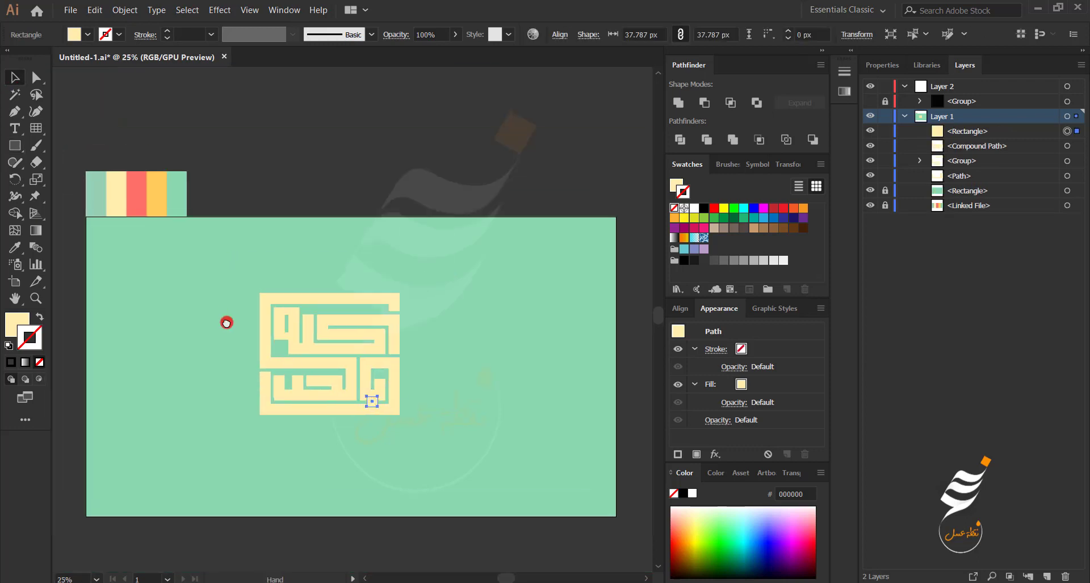
key("i")
left_click(151, 221)
scroll(370, 475, "up", 3)
scroll(384, 477, "up", 3)
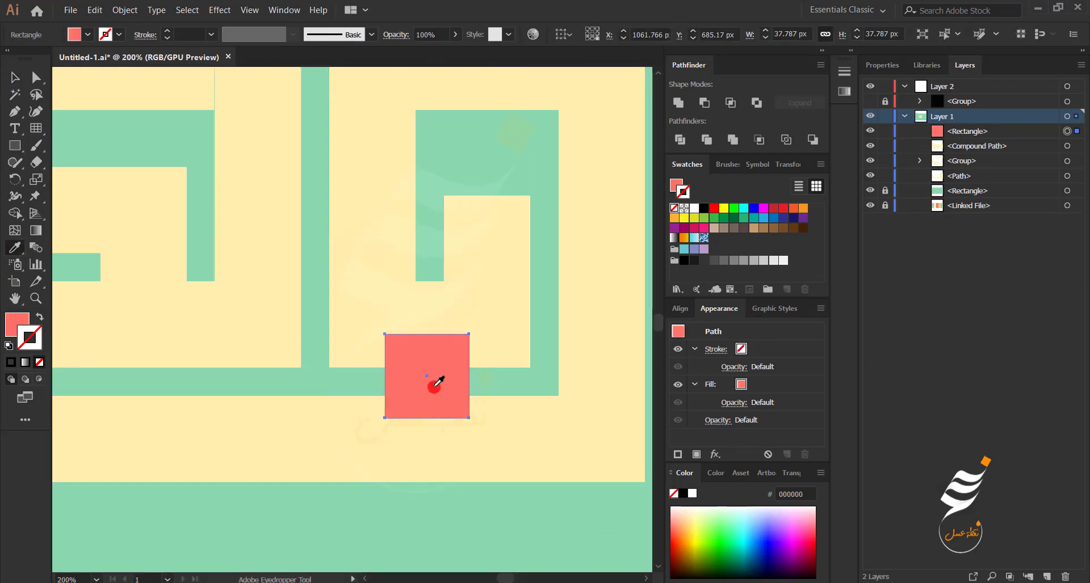
Show the grid group, align the red dot to its cells and place a copy beneath the lower left letter.
left_click(15, 79)
left_click(870, 102)
scroll(450, 375, "down", 2)
scroll(452, 377, "down", 1)
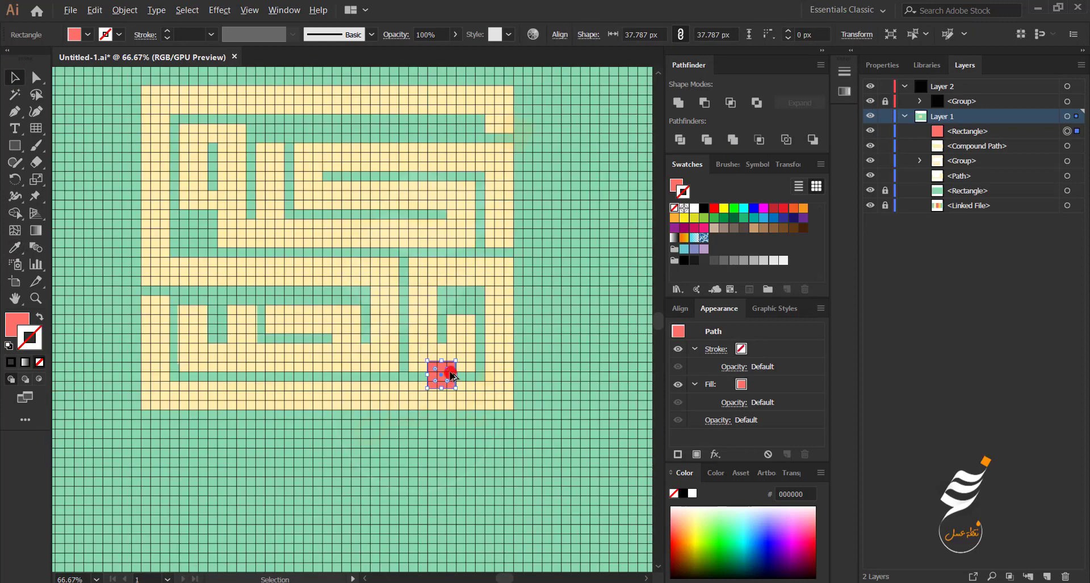
scroll(440, 377, "up", 2)
left_click_drag(441, 275, 271, 277)
scroll(350, 265, "down", 2)
left_click_drag(411, 183, 410, 296)
scroll(254, 246, "up", 1)
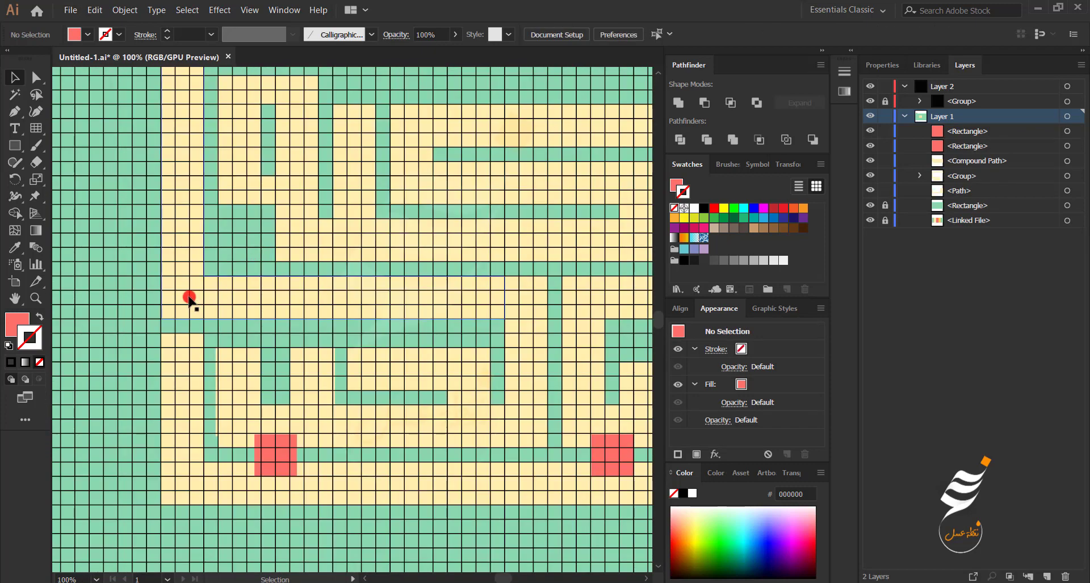
Raise the top edge of the wide block in the lower left lettering by one grid cell using its anchor points.
left_click(438, 381)
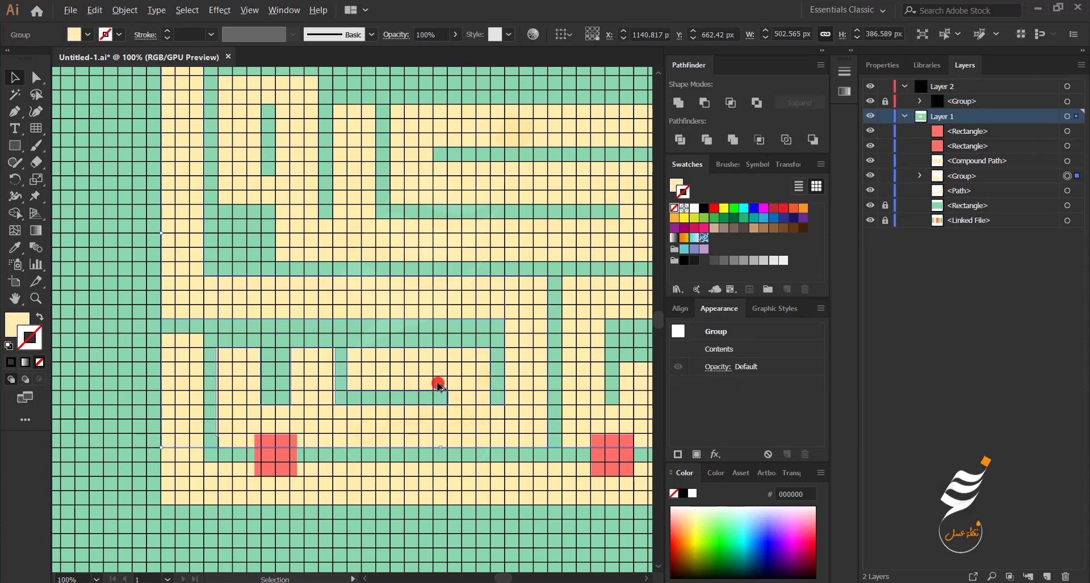
scroll(439, 383, "up", 2)
left_click_drag(454, 355, 450, 358)
left_click(33, 84)
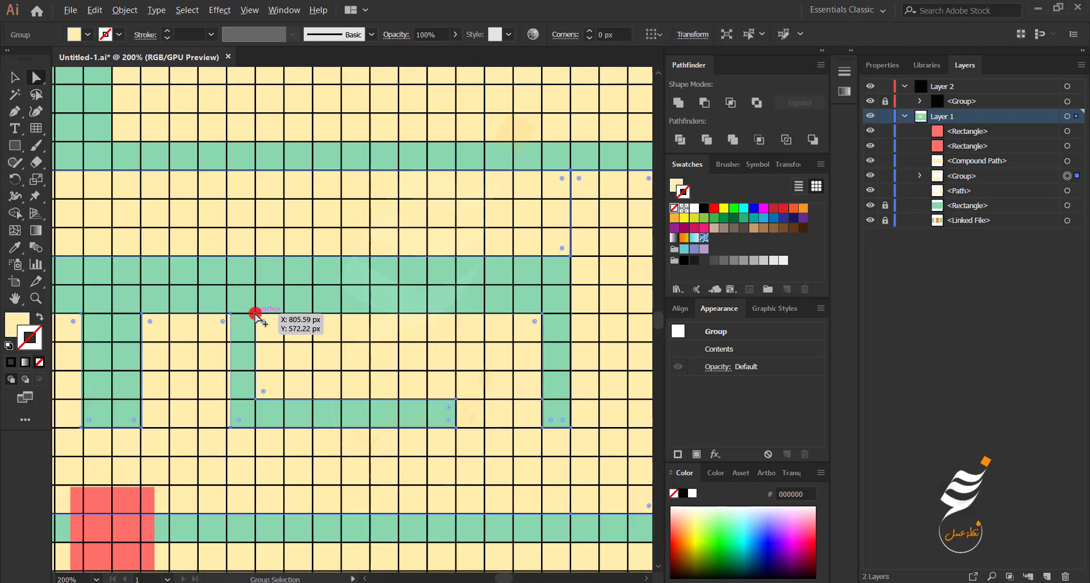
left_click(542, 314)
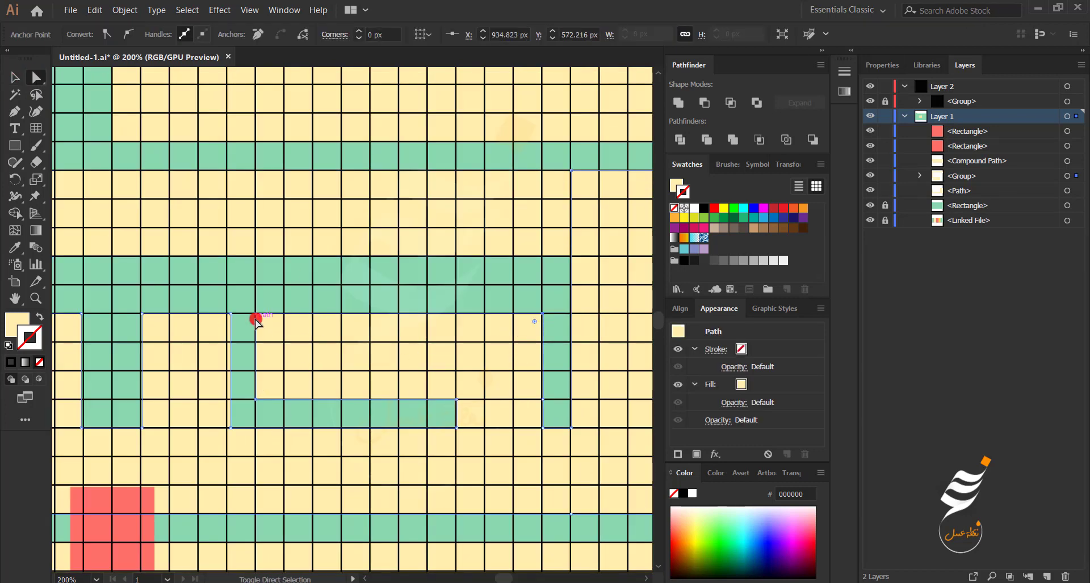
left_click(457, 400, "shift")
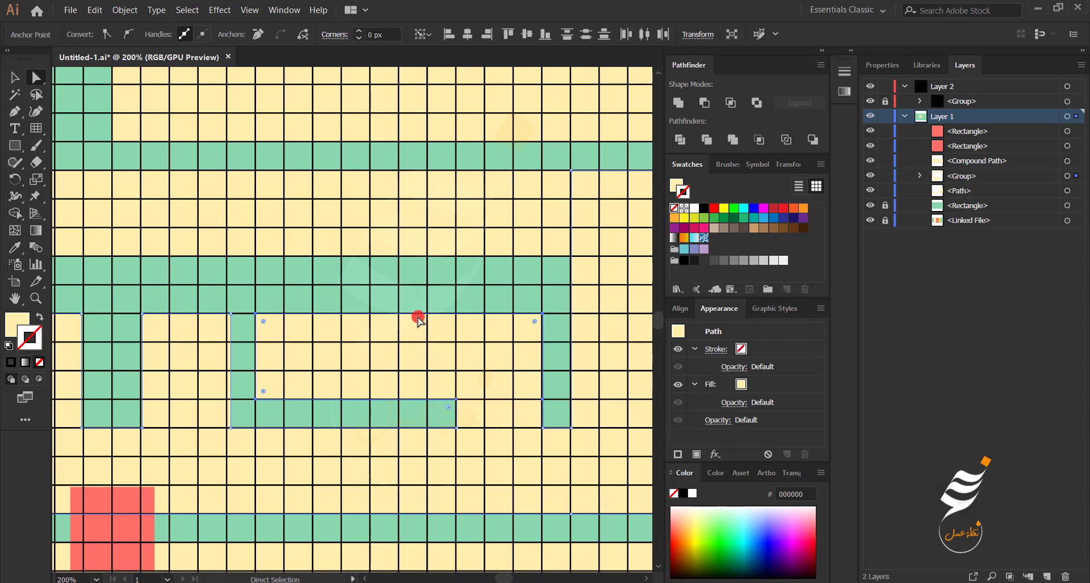
left_click_drag(419, 315, 420, 287)
Raise the top edge of the leftmost tooth in the lower lettering by one grid cell.
left_click_drag(127, 316, 391, 308)
left_click(437, 359)
scroll(423, 362, "up", 2)
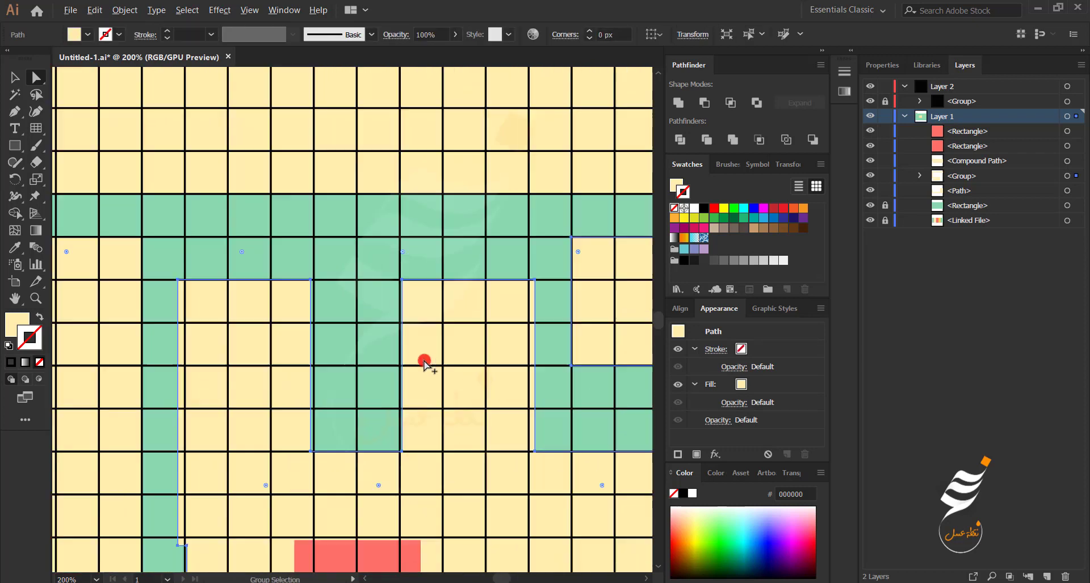
left_click(393, 256)
left_click(570, 253, "shift")
left_click(269, 257, "shift")
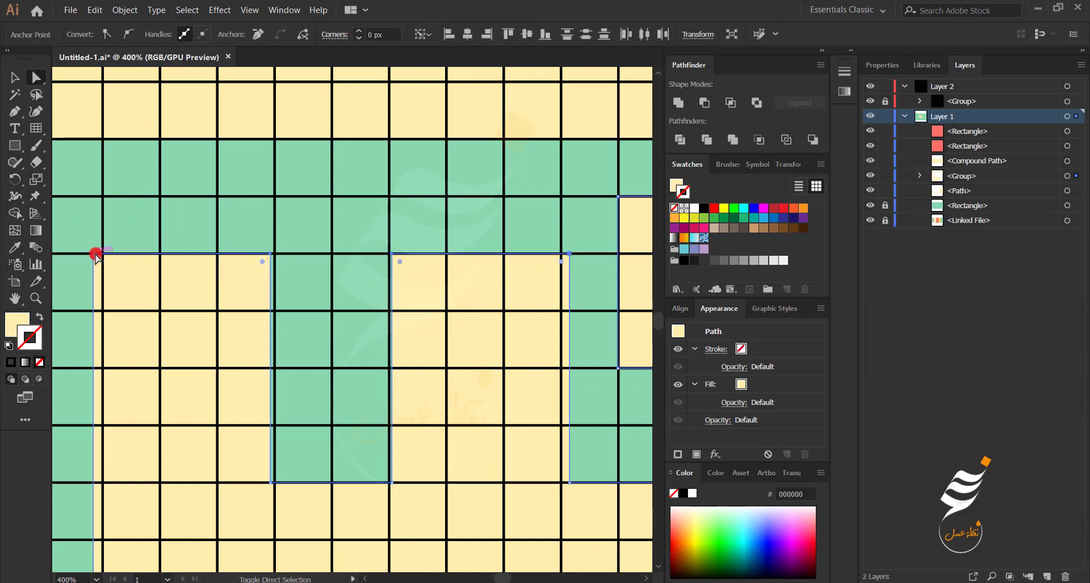
left_click_drag(184, 257, 189, 197)
Raise the top edge of the second tooth in the lower lettering by one grid cell to match the first.
left_click(560, 262)
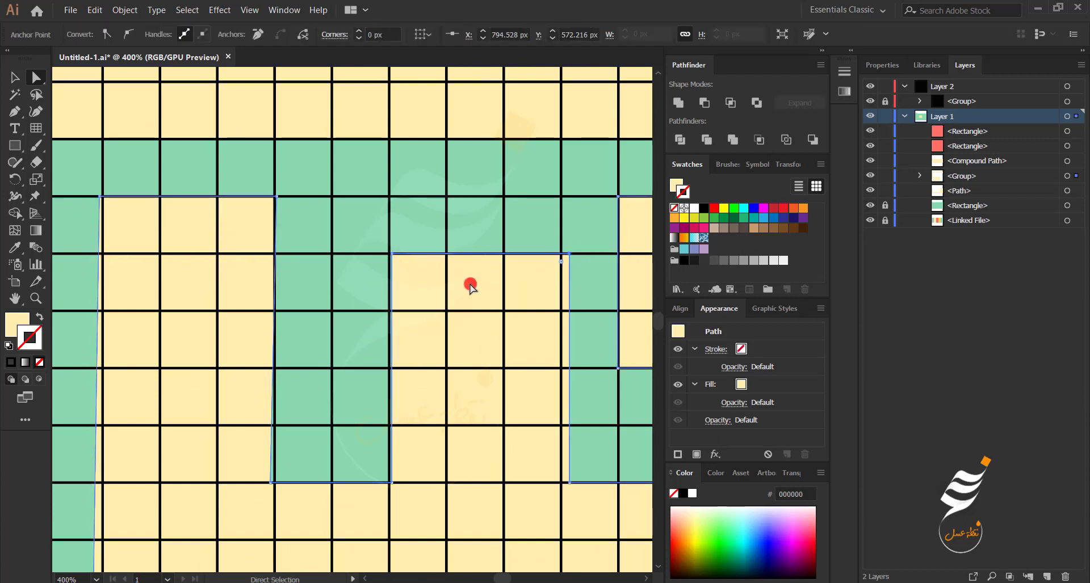
left_click(395, 255, "shift")
left_click_drag(461, 254, 460, 197)
left_click(361, 410)
scroll(363, 414, "down", 1)
scroll(363, 415, "down", 2)
scroll(360, 418, "down", 2)
scroll(341, 423, "up", 1)
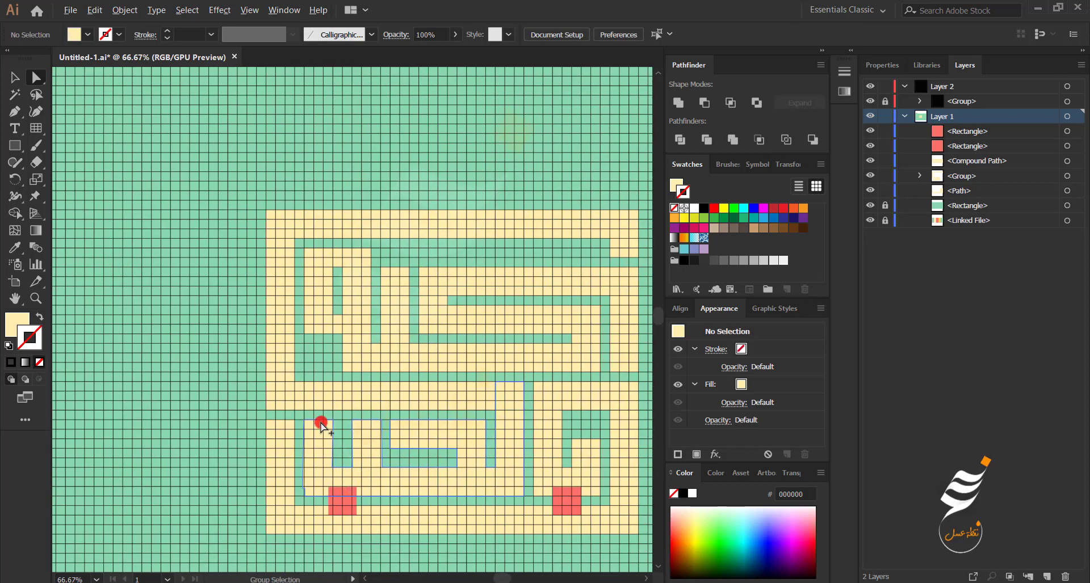
Draw a three-cell square in the upper left letter's gap and a thin bar about 296 by 13 px beneath the top frame bar.
scroll(316, 426, "up", 2)
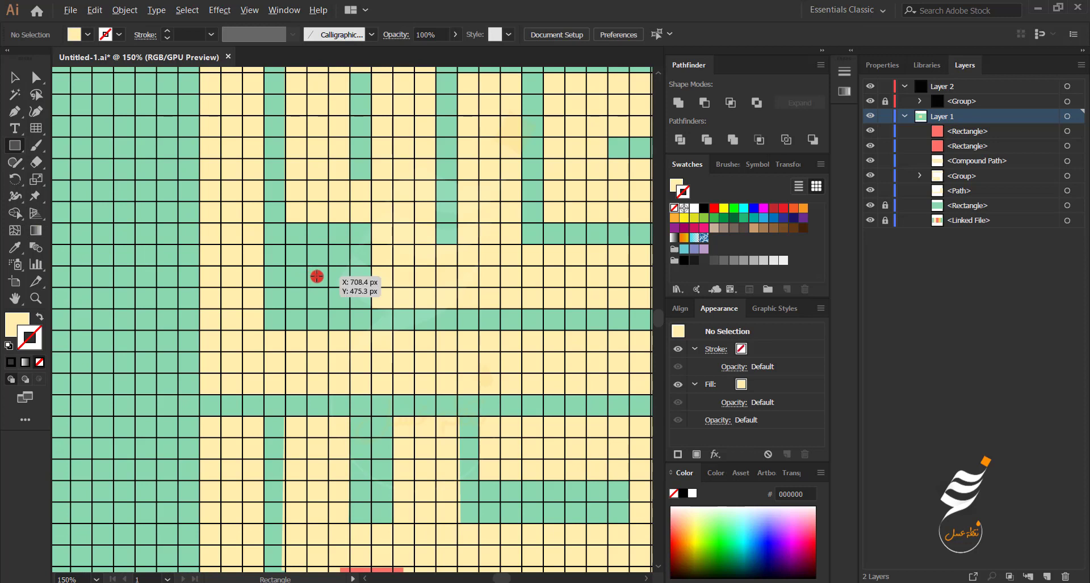
left_click_drag(321, 284, 339, 308)
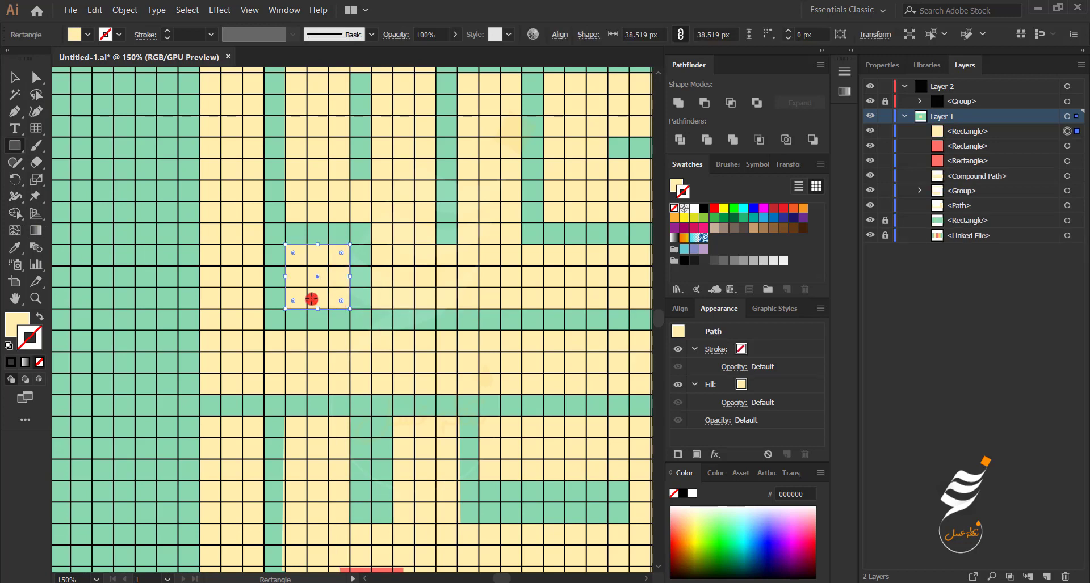
scroll(311, 299, "down", 2)
scroll(593, 201, "up", 1)
left_click_drag(597, 168, 268, 180)
scroll(543, 180, "up", 1)
left_click_drag(376, 163, 375, 158)
Draw a small filler bar about 39 by 13 px in the gap inside the lower right letter and deselect it.
scroll(325, 240, "down", 2)
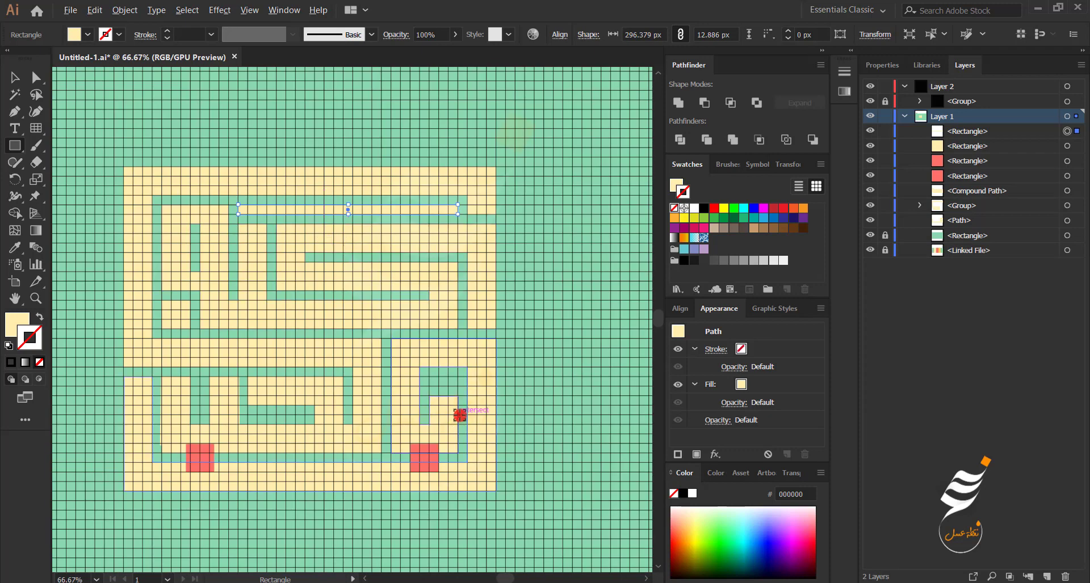
scroll(457, 414, "up", 2)
mouse_move(454, 343)
left_mouse_down()
mouse_move(391, 345)
mouse_move(424, 350)
left_mouse_up()
left_click(419, 359)
key("Escape")
left_click(12, 80)
left_click(581, 317)
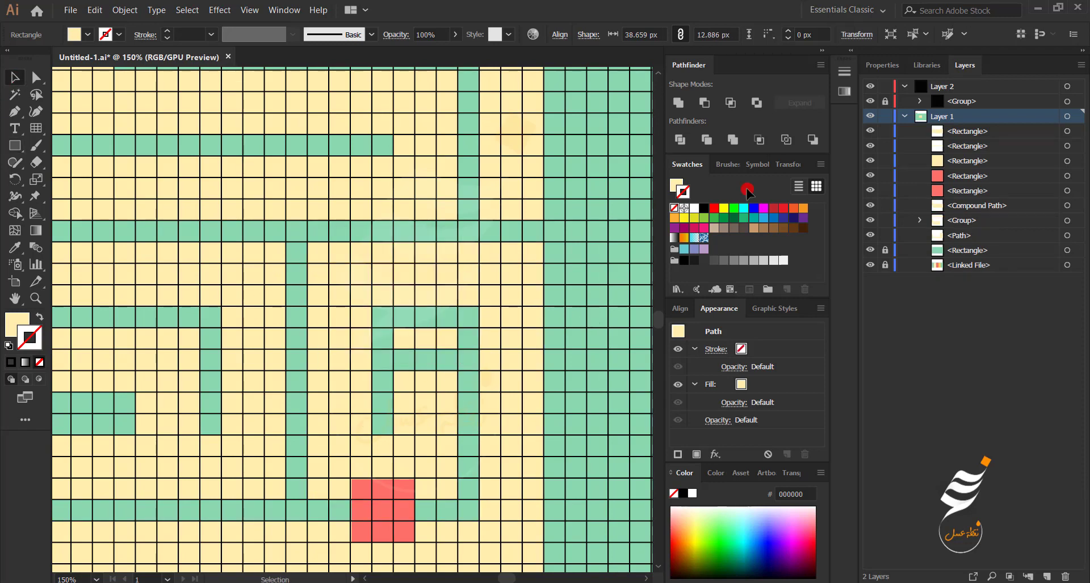
left_click(611, 274)
Hide the grid group and recolour the filler square and both thin bars with the palette's orange-yellow.
left_click(870, 101)
scroll(567, 375, "down", 3)
left_click(335, 300)
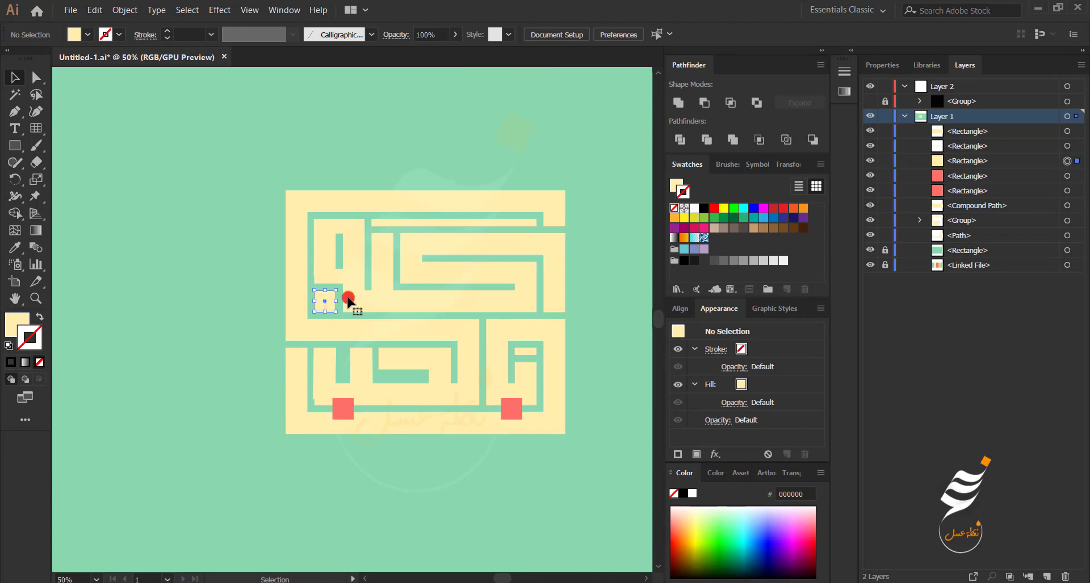
left_click(426, 222, "shift")
left_click(521, 352, "shift")
scroll(161, 321, "down", 1)
left_click_drag(162, 276, 260, 349)
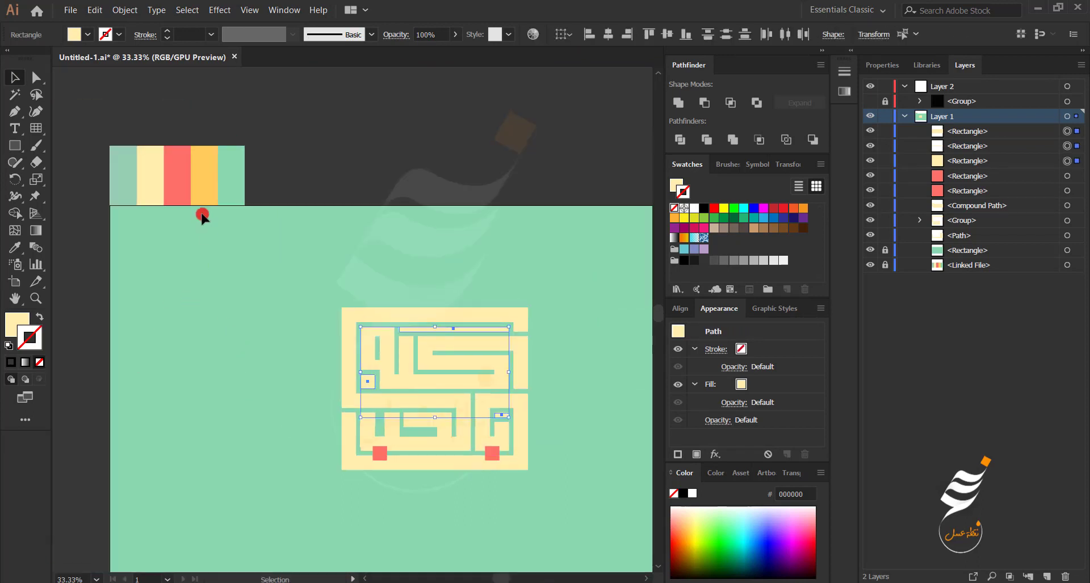
left_click(15, 246)
left_click(210, 183)
left_click(15, 79)
left_click(456, 492)
Straighten the notch at the lower left letter's bottom corner by moving its protruding anchor point to X 690.159 px.
scroll(438, 478, "up", 3)
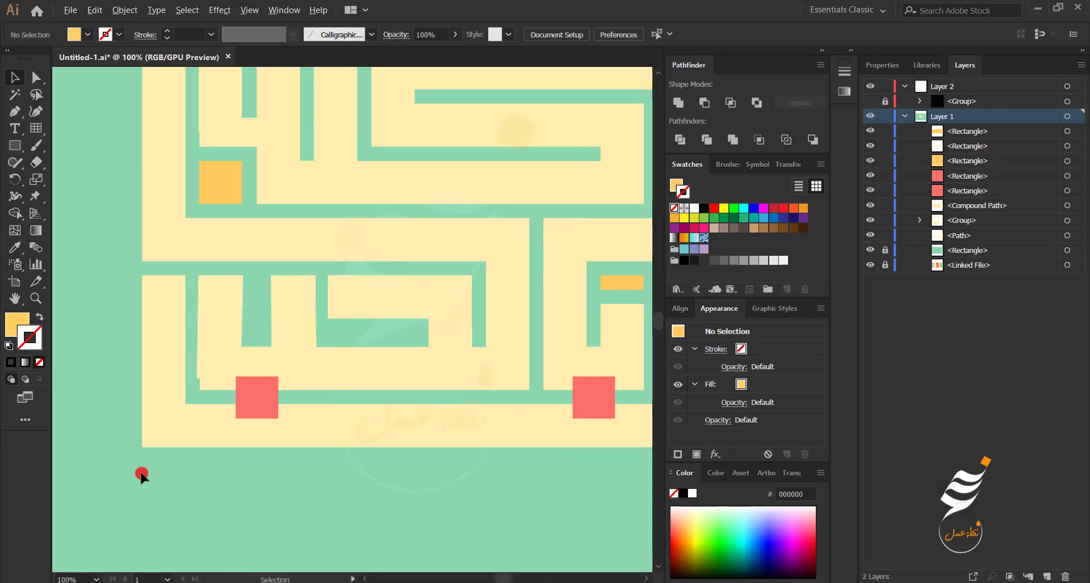
scroll(142, 475, "up", 1)
left_click(261, 306)
scroll(404, 369, "down", 2)
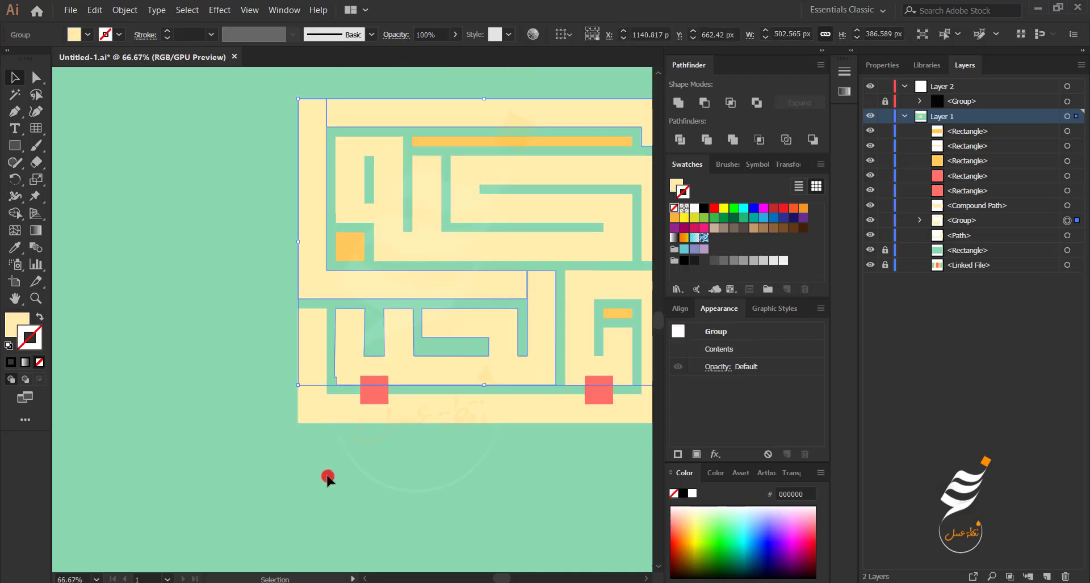
left_click(327, 476)
scroll(370, 451, "up", 4)
left_click_drag(287, 262, 326, 484)
left_click(274, 282)
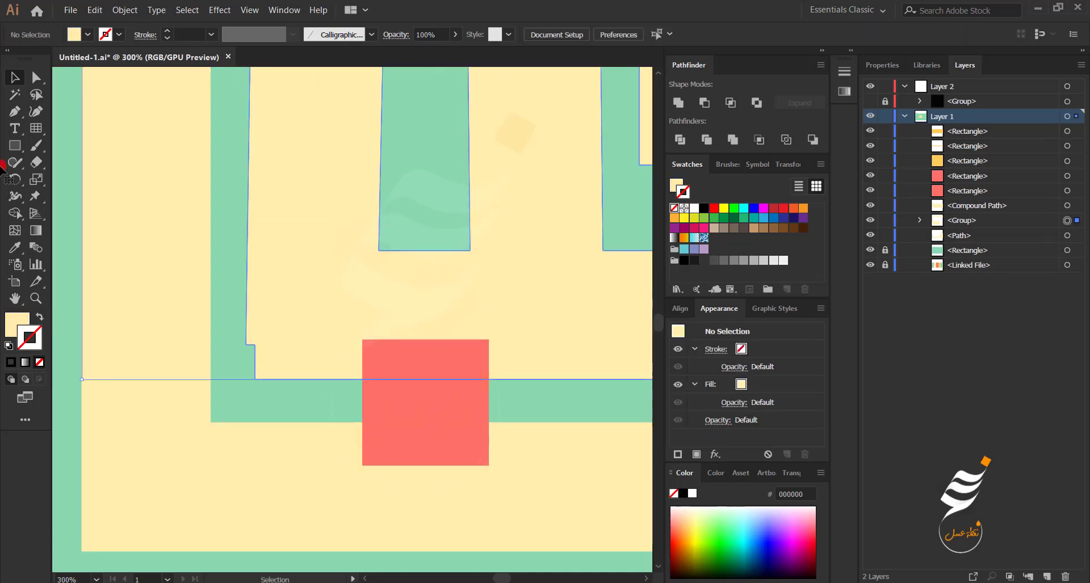
left_click(33, 74)
scroll(248, 386, "up", 1)
left_click(248, 334)
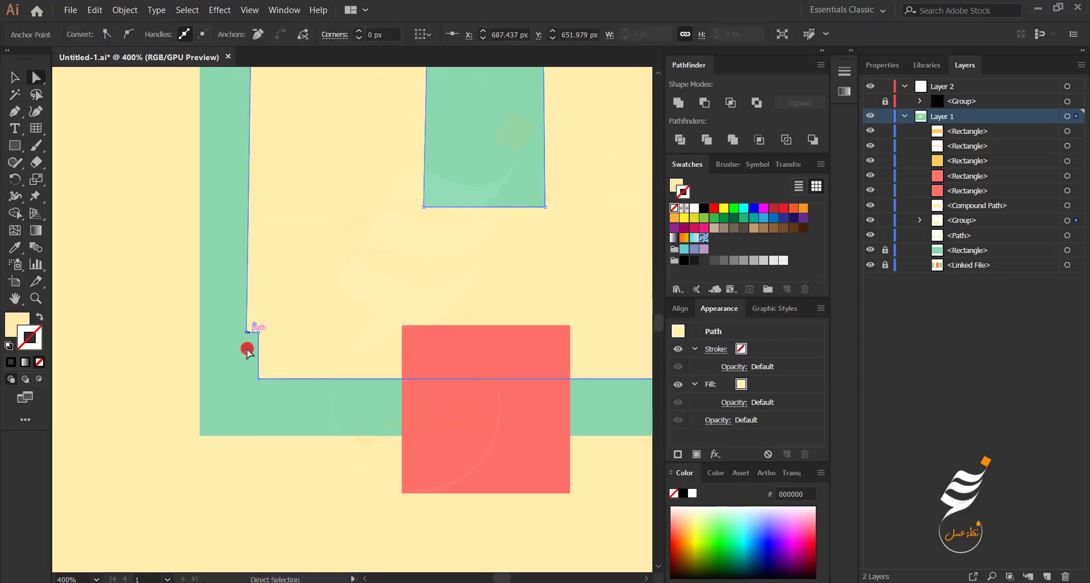
left_click(307, 36)
left_click_drag(247, 332, 259, 334)
scroll(250, 334, "down", 2)
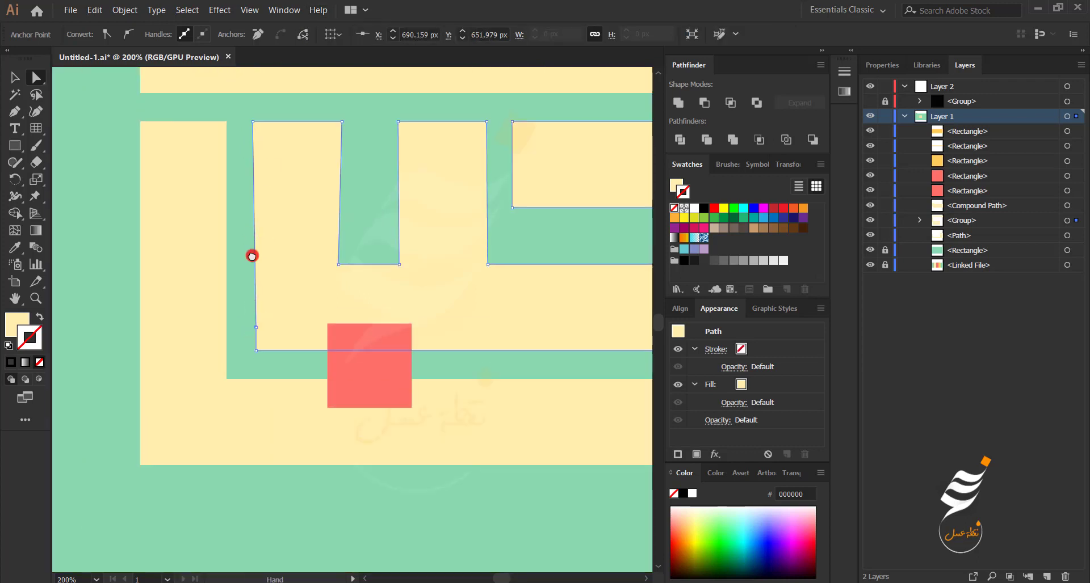
Straighten the lower left letter's first tooth by shifting both top corner anchors, placing the left one at X 690.362 px, Y 559.329 px.
scroll(251, 244, "up", 2)
left_click_drag(260, 155, 264, 158)
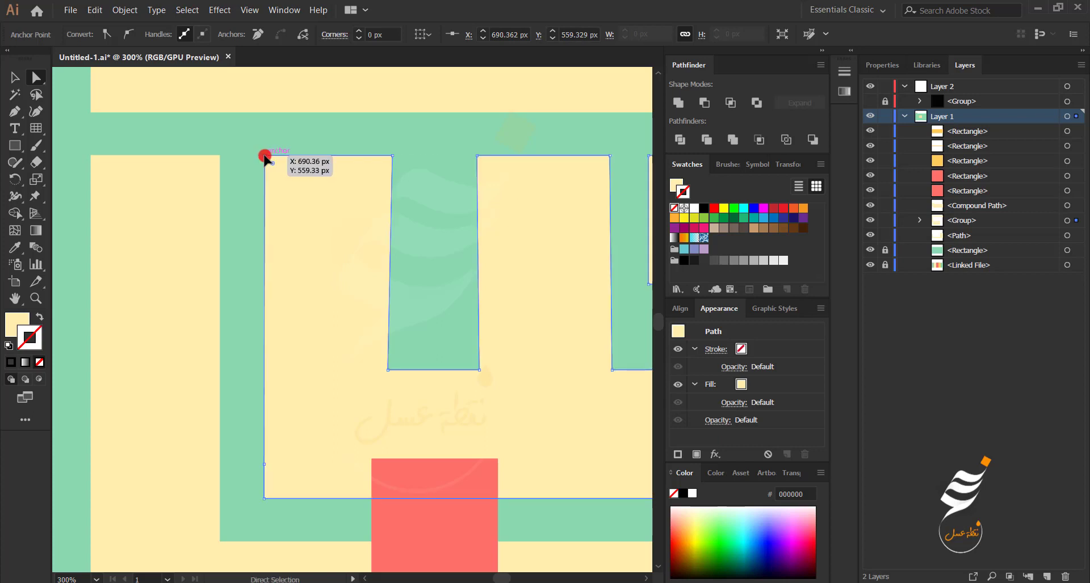
left_click_drag(392, 157, 387, 156)
left_click(246, 244)
scroll(264, 303, "down", 4)
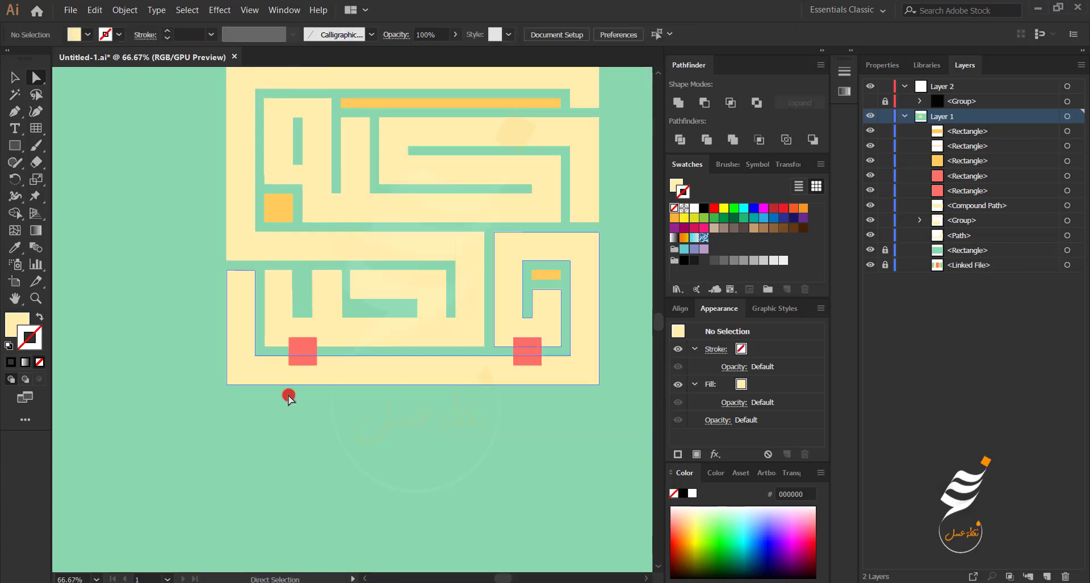
Group all the cream lettering and frame shapes together, leaving out the red squares and orange fillers.
scroll(311, 437, "down", 2)
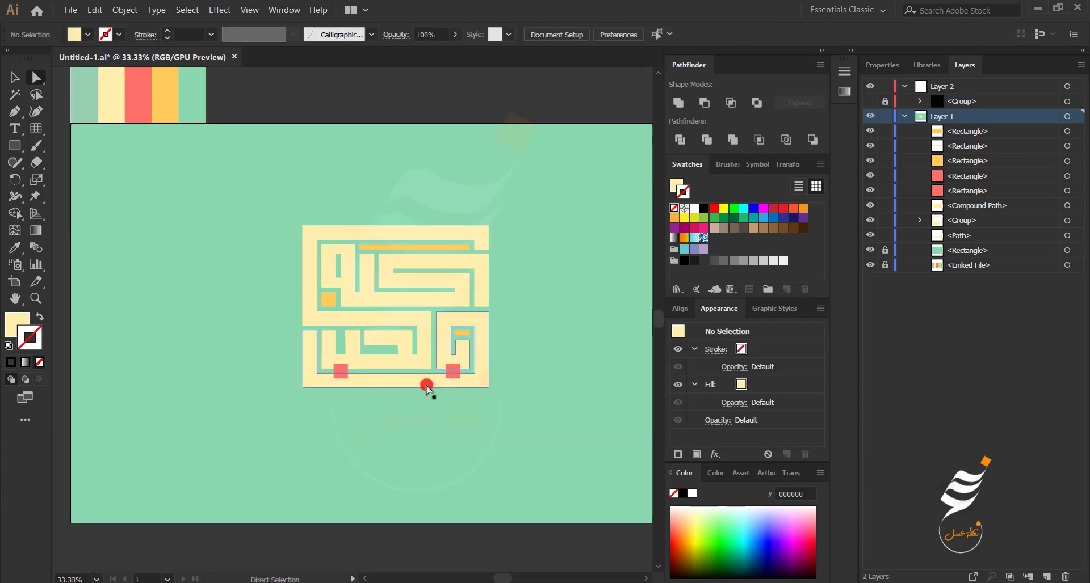
left_click(391, 381)
left_click(418, 359, "shift")
left_click(410, 319, "shift")
left_click(404, 300, "shift")
left_click(475, 234, "shift")
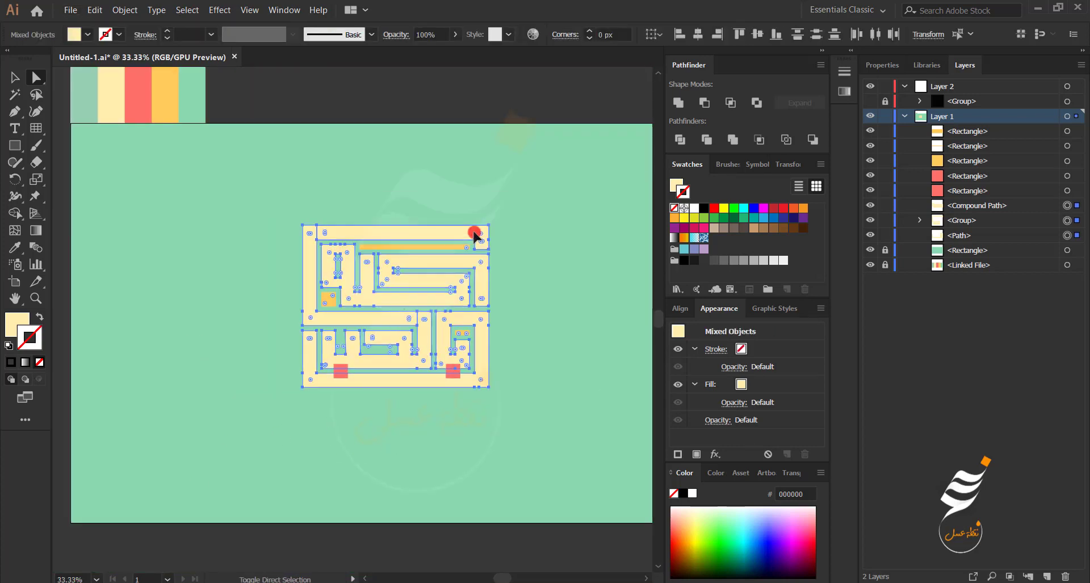
key("ctrl+g")
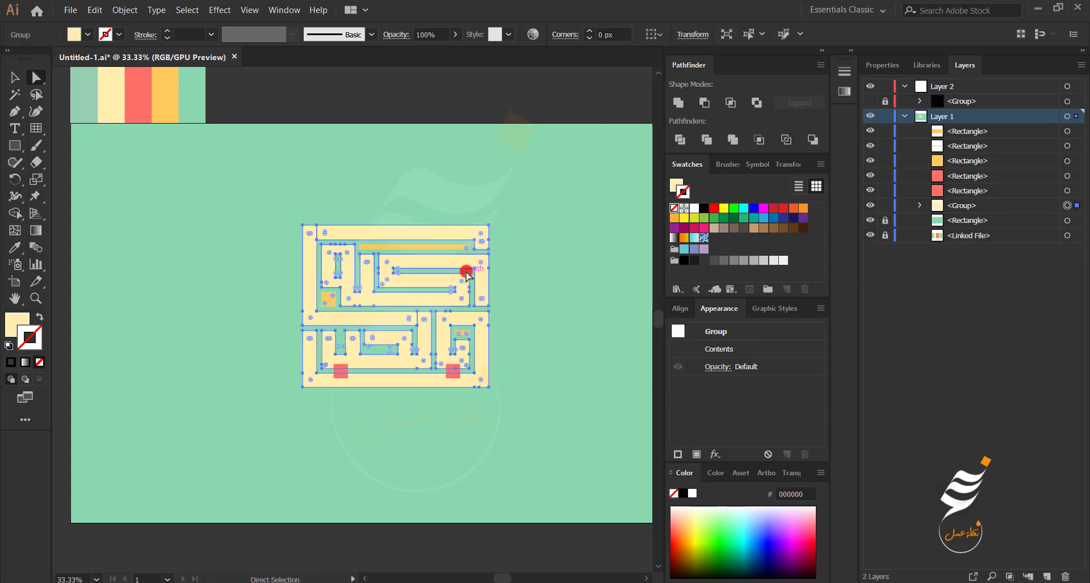
Round the lower left letter's hook: its inner lower left corner about 24 px and its upper right corner about 20 px.
scroll(477, 353, "up", 3)
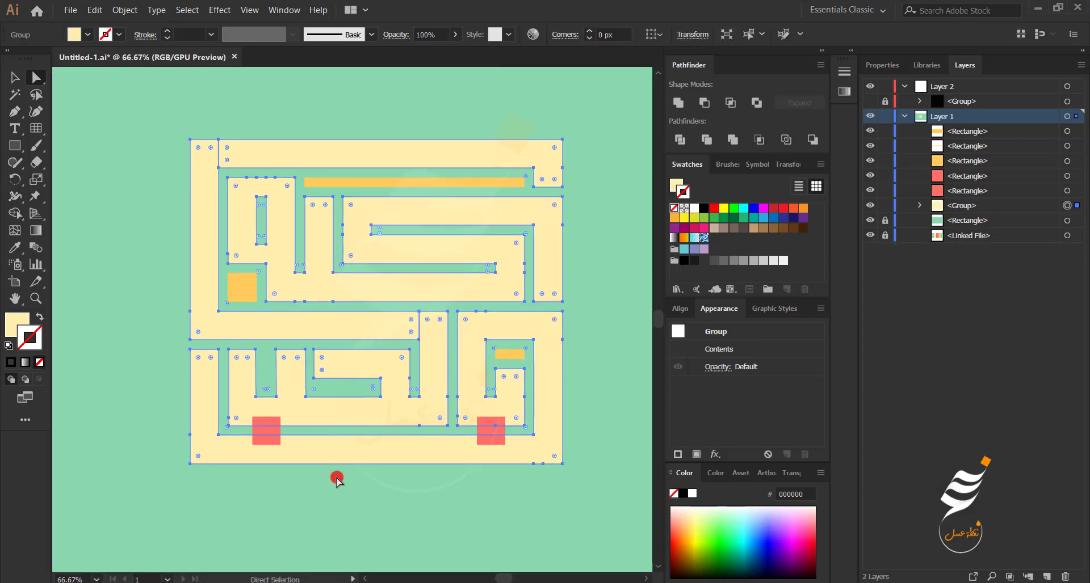
left_click(12, 78)
left_click(395, 482)
scroll(352, 476, "up", 2)
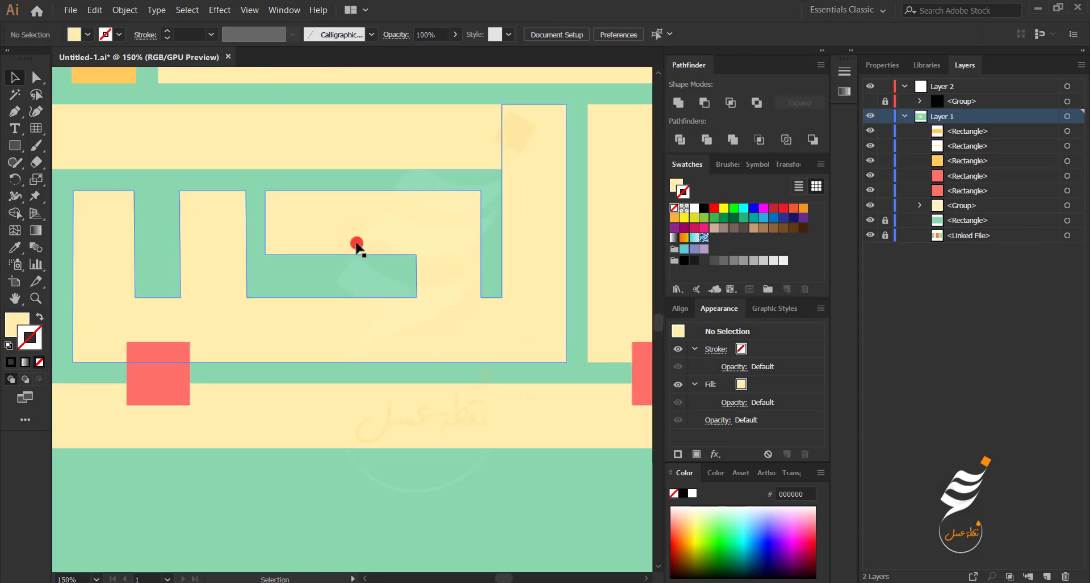
left_click(358, 248)
left_click(37, 77)
left_click_drag(273, 247, 321, 232)
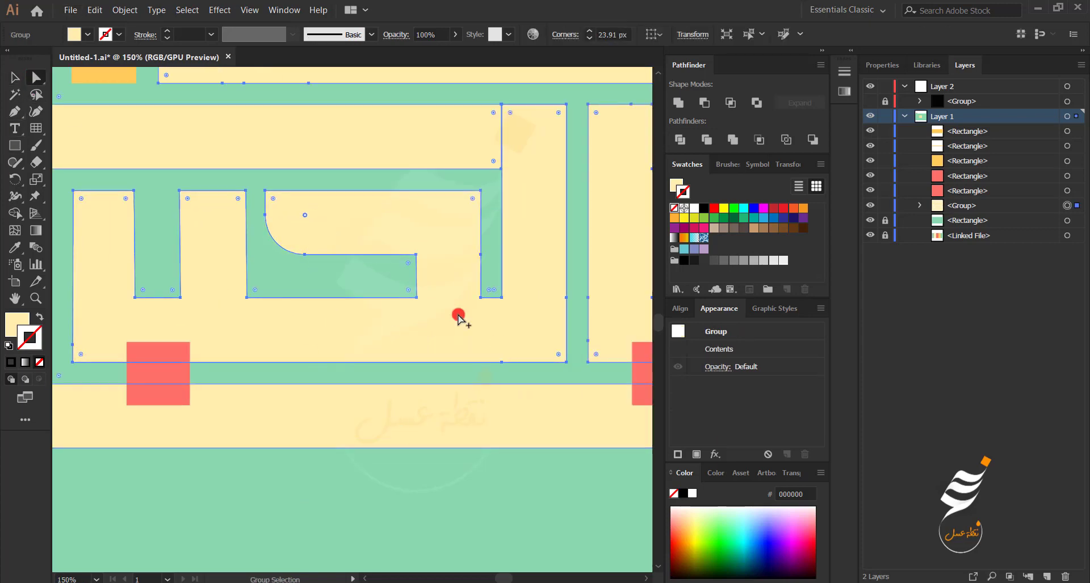
scroll(417, 303, "down", 1)
left_click_drag(450, 237, 434, 277)
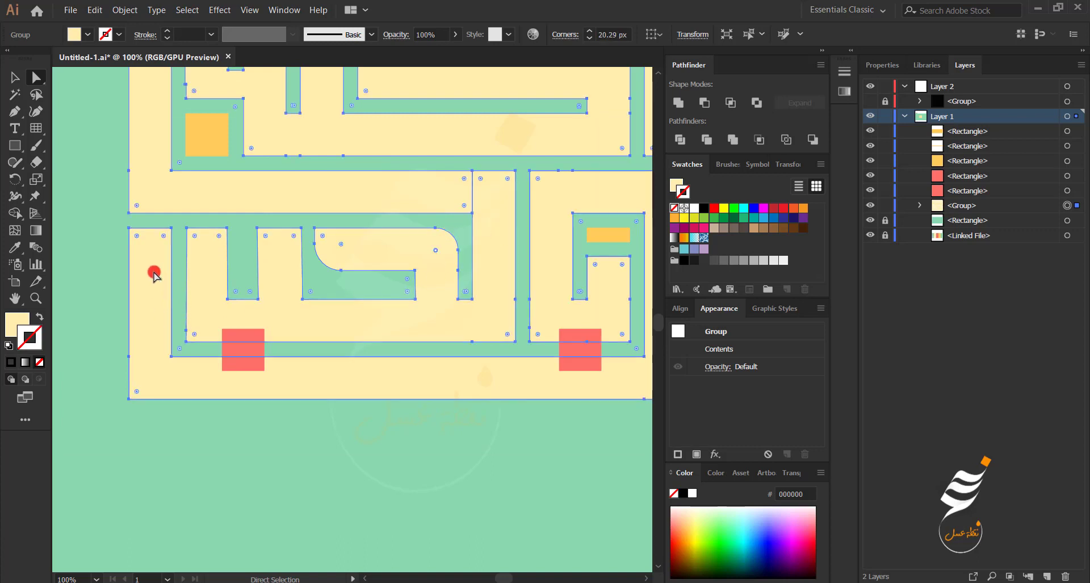
Round the upper right corner of the bottom frame's short left upright.
left_click(136, 236)
left_click_drag(164, 237, 139, 257)
left_click_drag(544, 305, 457, 335)
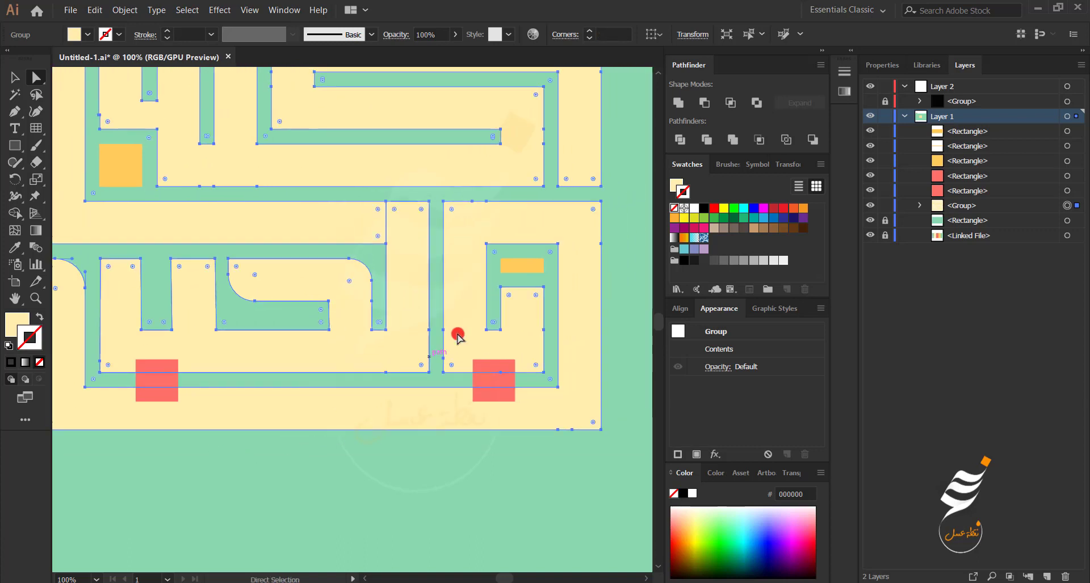
Round the lower right letter's inner tooth at its upper left and the letter's two outer top corners by about 23 px.
left_click(509, 295)
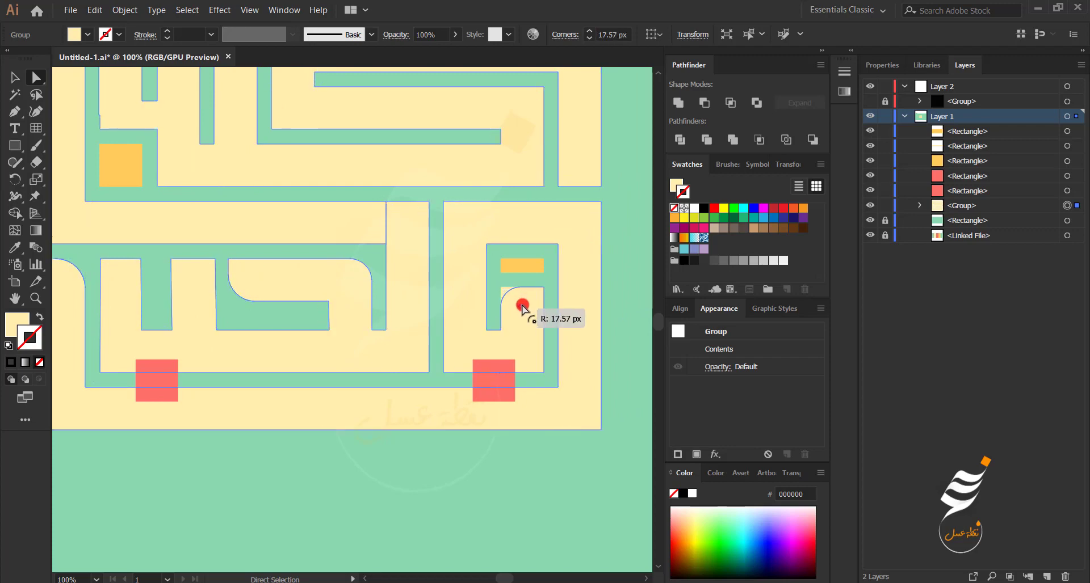
left_click_drag(522, 307, 523, 307)
left_click_drag(593, 210, 575, 226)
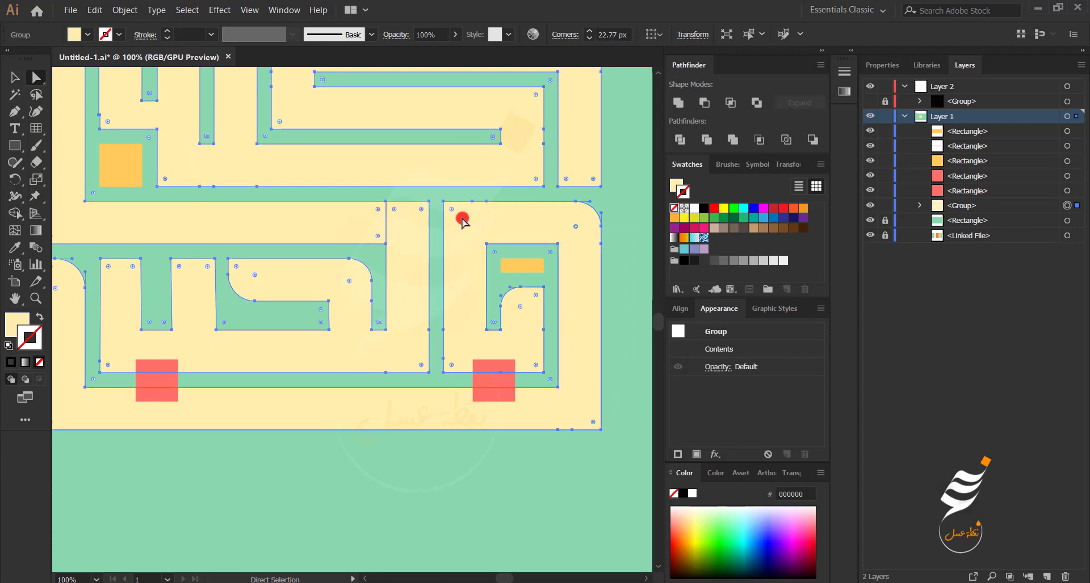
left_click_drag(452, 211, 469, 227)
Round the upper right corner of the lower left letter's tall stem.
scroll(472, 245, "down", 2)
left_click(212, 347)
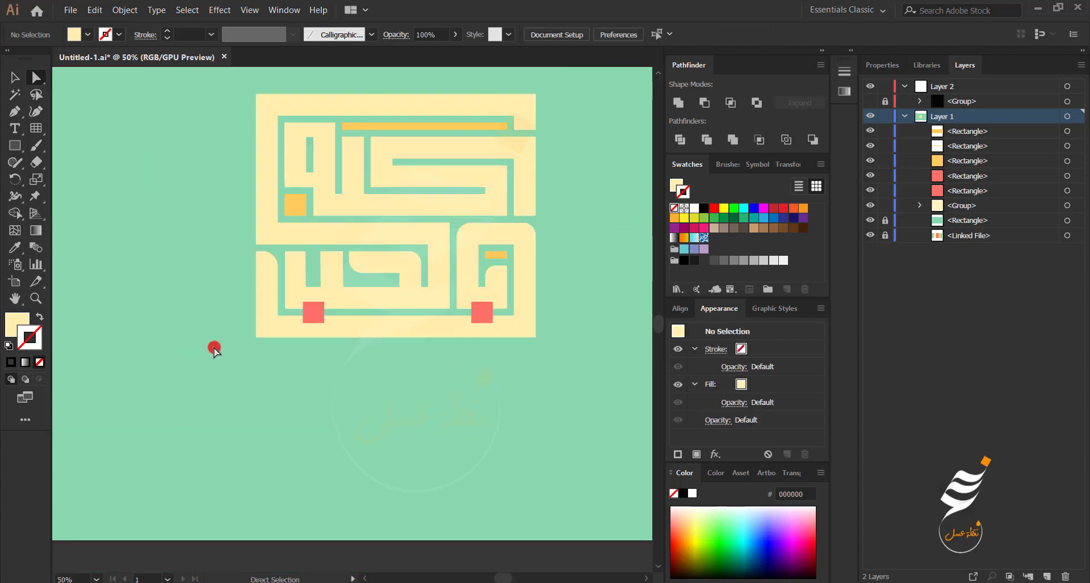
scroll(386, 270, "up", 1)
scroll(426, 226, "up", 1)
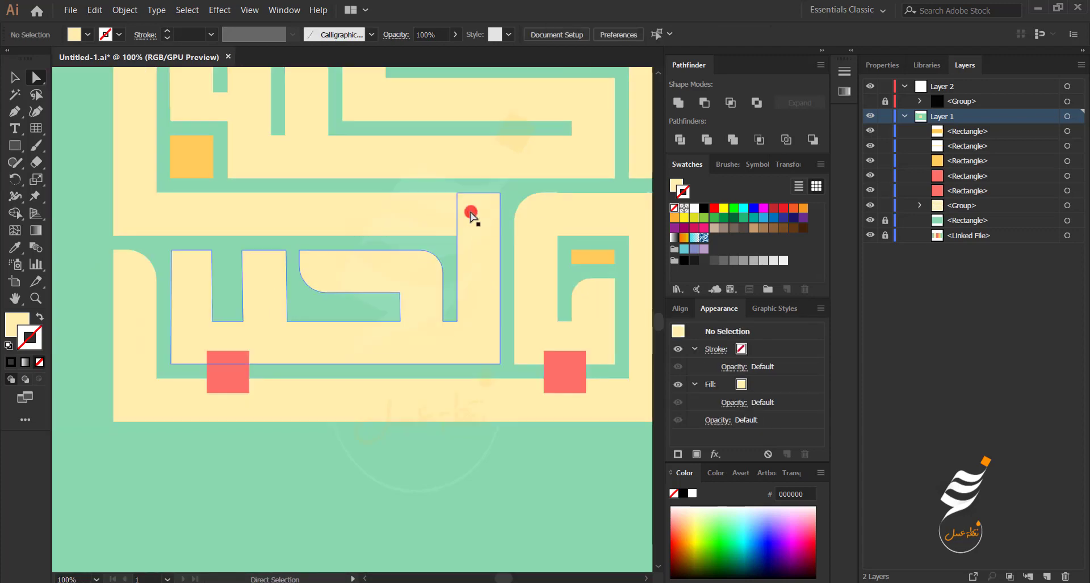
left_click(493, 203)
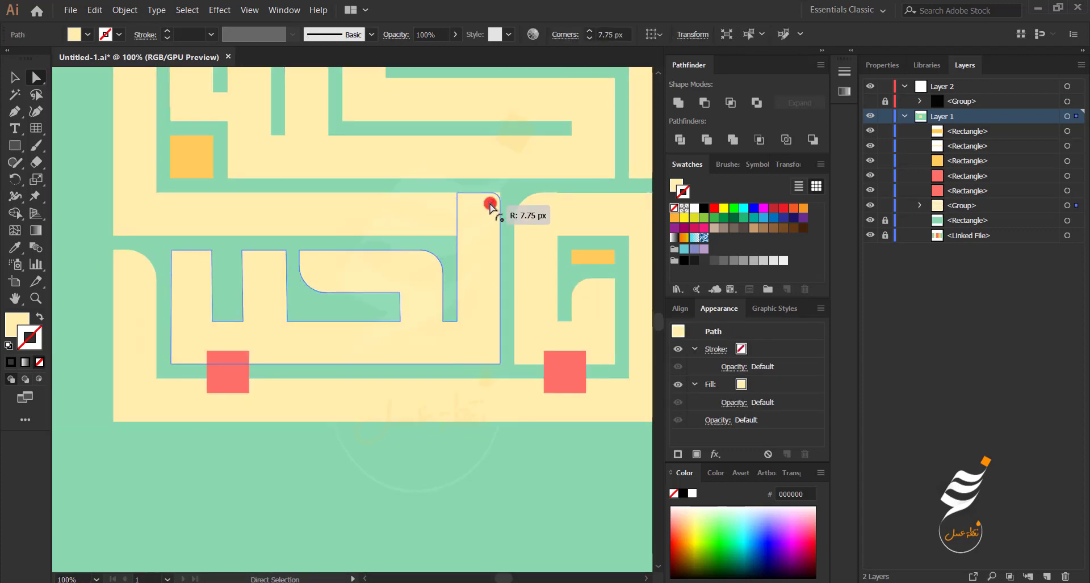
left_click_drag(490, 203, 473, 218)
Round the left frame stroke's outer lower left corner by about 26 px and its outer top left corner to match.
left_click(171, 222)
left_click_drag(161, 224, 274, 229)
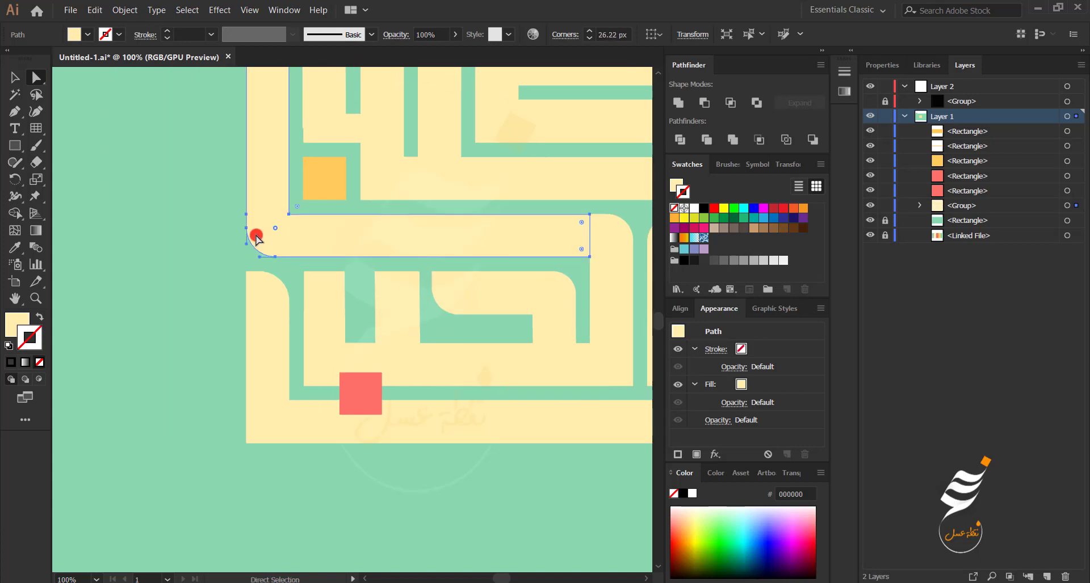
scroll(256, 238, "down", 2)
scroll(219, 316, "up", 2)
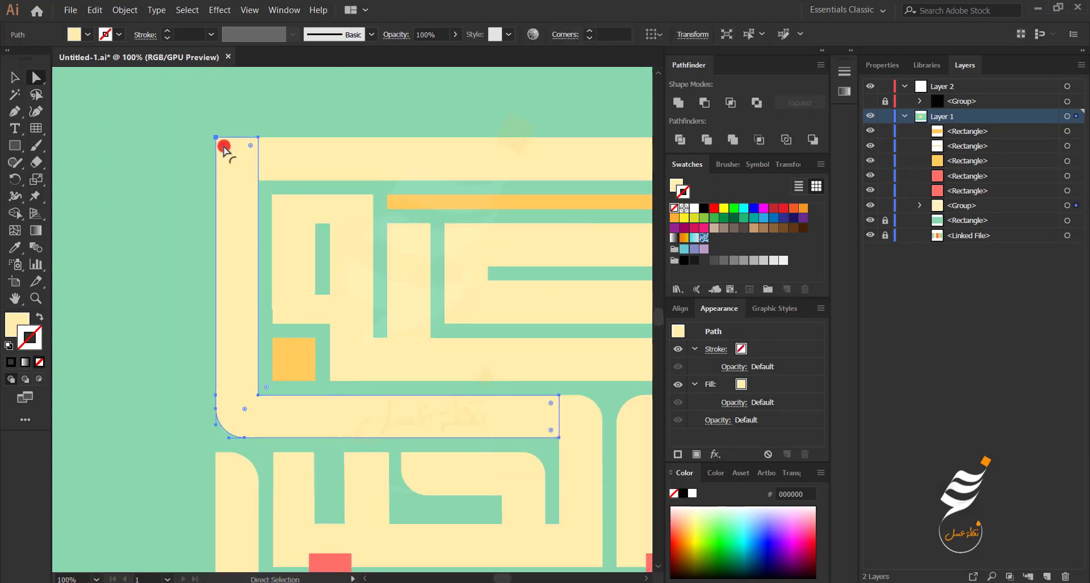
Round the lower left corner of the downturned tip at the top frame bar's right end.
scroll(464, 163, "right", 5)
scroll(464, 163, "up", 1)
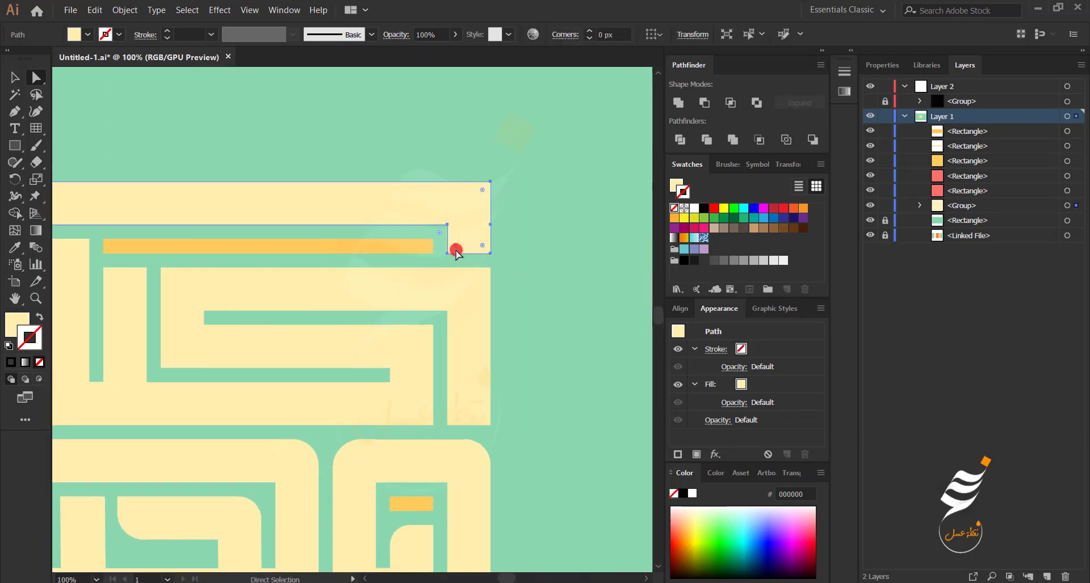
left_click_drag(476, 239, 476, 239)
Round the upper right stem's lower left corner and the adjacent inner stroke's top right corner, the latter by about 29 px.
left_click(509, 359)
left_click_drag(509, 360, 455, 181)
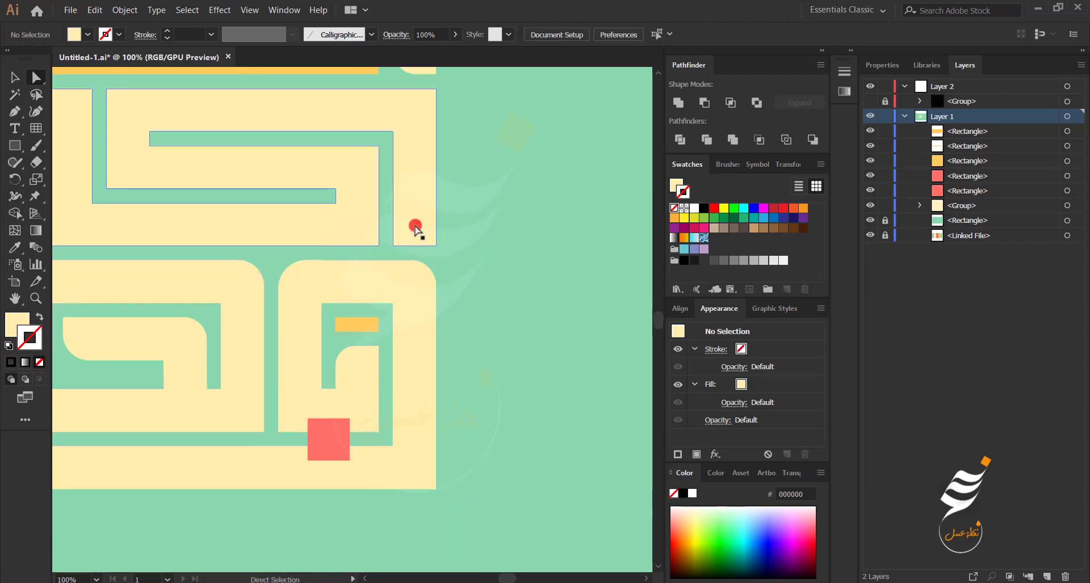
left_click(416, 227)
left_click_drag(401, 238, 419, 221)
left_click(369, 155)
left_click_drag(369, 156, 347, 171)
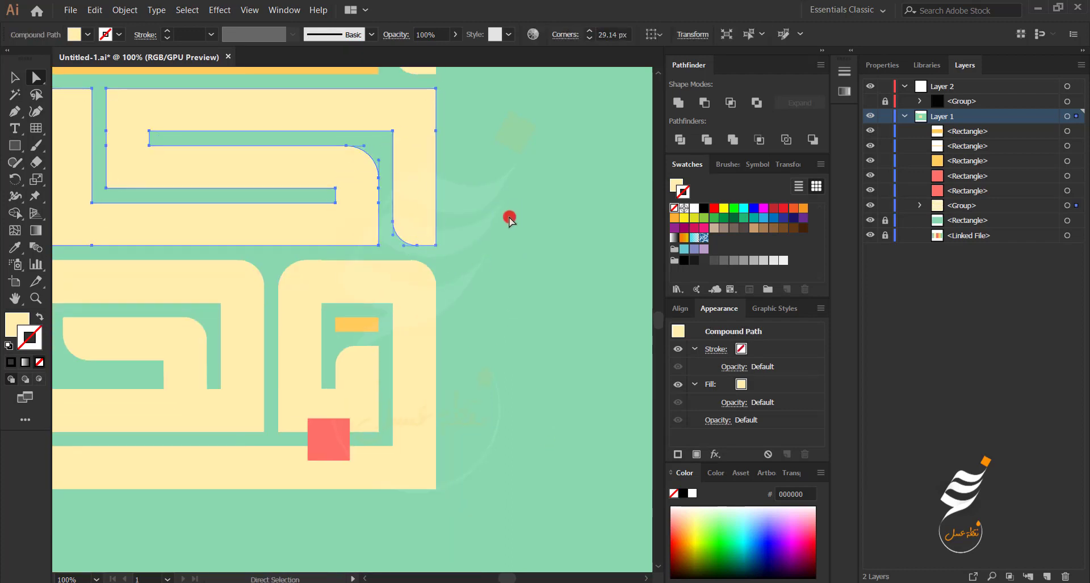
left_click(509, 219)
Round the facing top corners of the lower left letter's two teeth, on either side of the gap between them.
scroll(481, 269, "down", 1)
left_click_drag(223, 319, 386, 343)
left_click(340, 364)
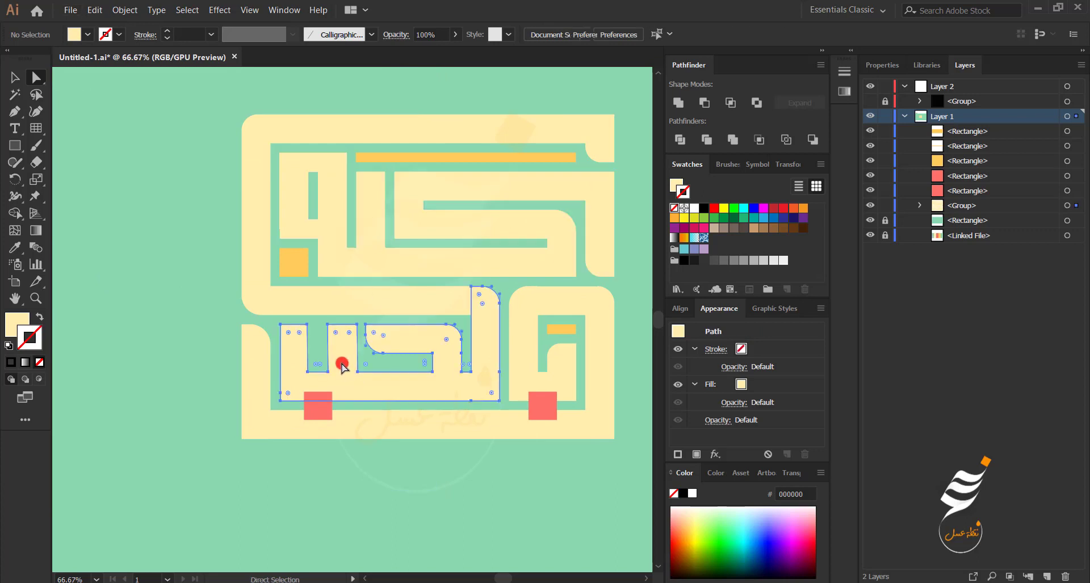
scroll(340, 364, "up", 1)
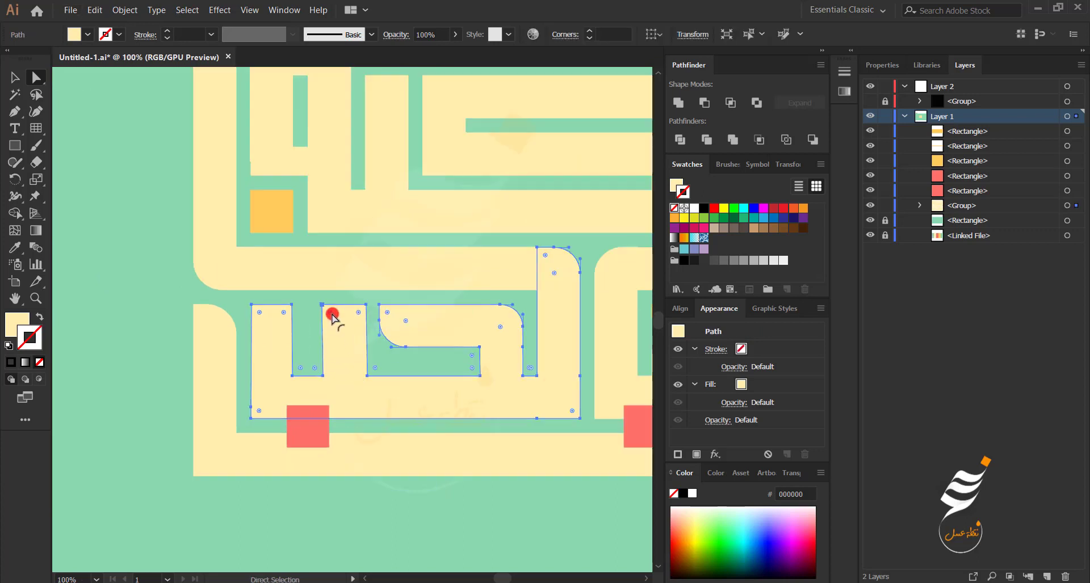
left_click(249, 339)
Round the top right corner of the short upright stroke beside the upper left loop letter.
scroll(352, 165, "up", 3)
left_click(368, 173)
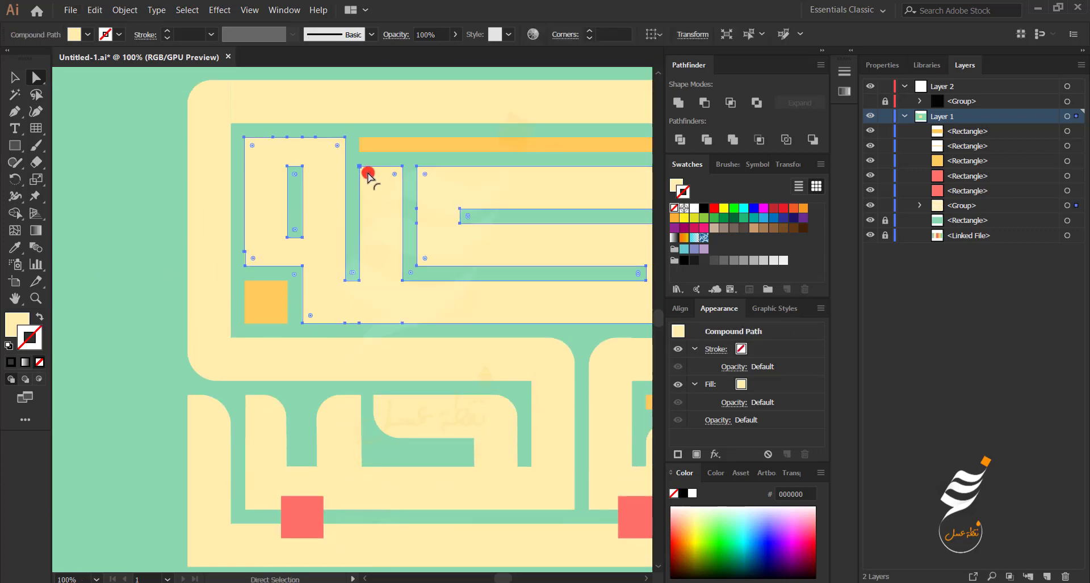
left_click_drag(395, 174, 369, 194)
left_click(295, 248)
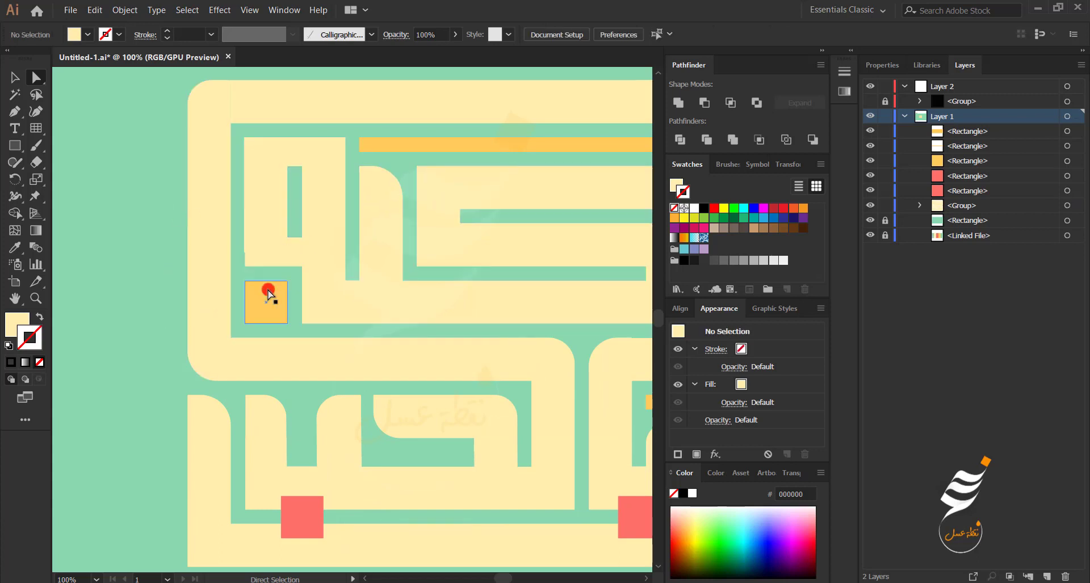
Round the outer lower left corner of the upper left loop letter above the orange square.
left_click(263, 263)
scroll(263, 262, "up", 1)
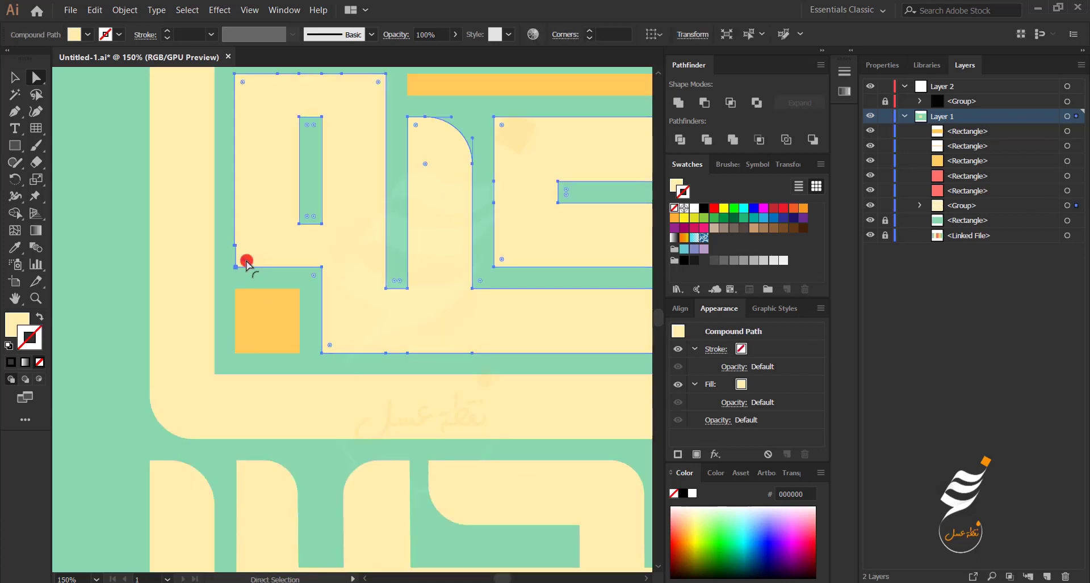
left_click_drag(246, 261, 267, 250)
key("ctrl+z")
left_click(244, 259)
left_click(236, 284)
Round both outer top corners of the upper left loop letter by about 17.5 px and deselect it.
left_click(350, 103)
left_click_drag(245, 83, 271, 99)
left_click(379, 84)
left_click_drag(378, 84, 352, 99)
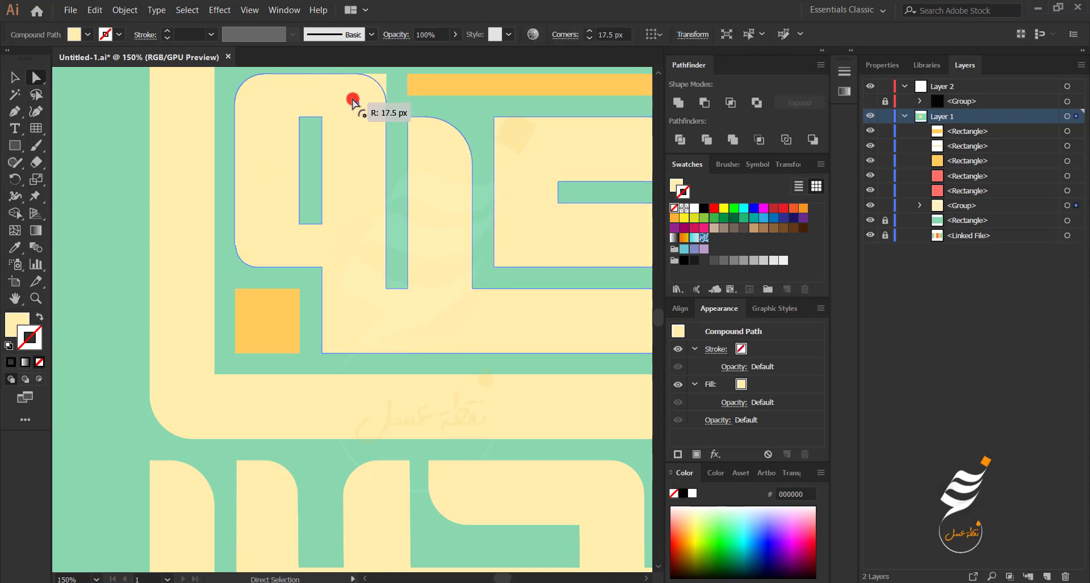
left_click(117, 242)
scroll(116, 243, "down", 3)
left_click_drag(117, 243, 273, 282)
scroll(256, 282, "down", 1)
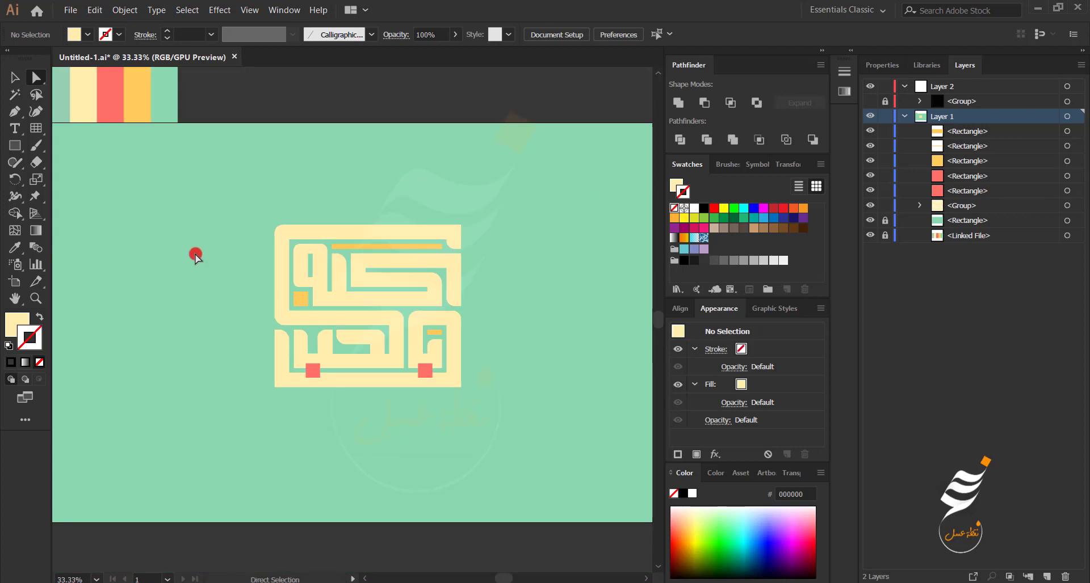
left_click(278, 255)
left_click(315, 237, "shift")
left_click(381, 345, "shift")
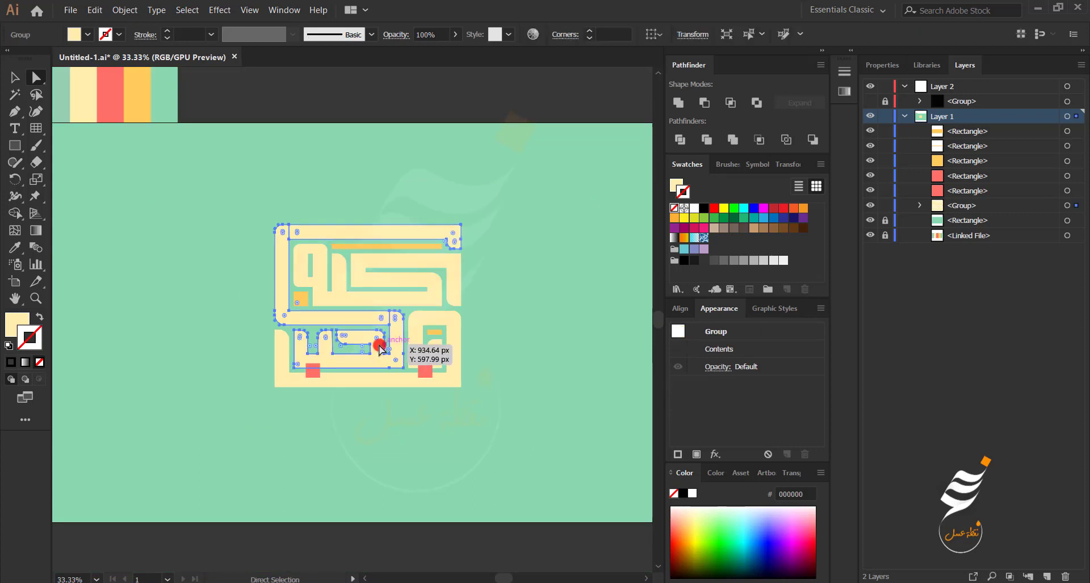
left_click(12, 78)
left_click(227, 307)
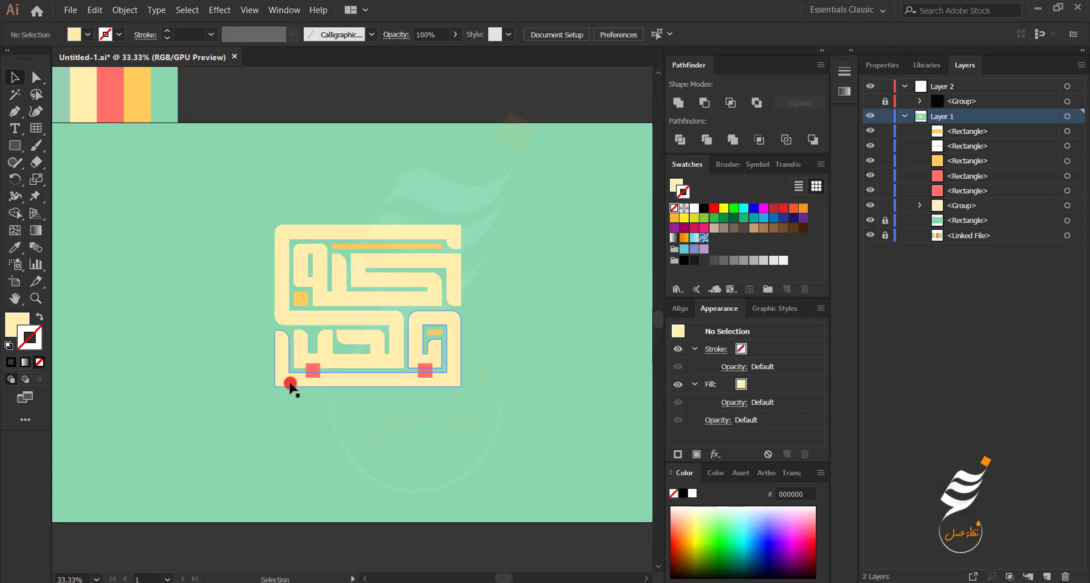
Group the orange filler square and the two thin orange bars.
left_click(1067, 160, "shift")
left_click(1065, 131, "shift")
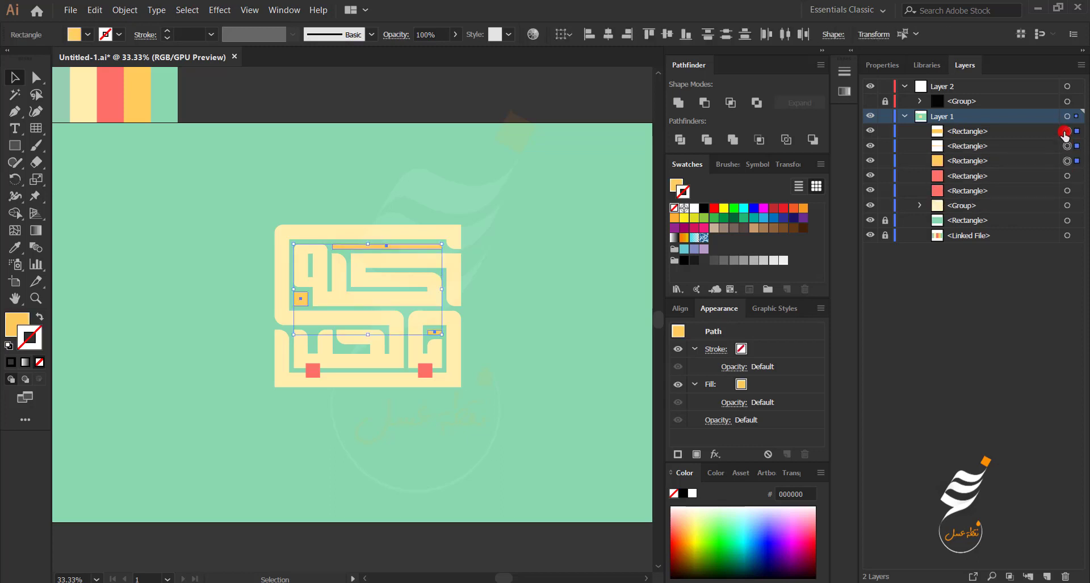
key("ctrl+g")
Duplicate the cream lettering group in place and recolour the rear copy with the palette's muted green.
left_click(1067, 176)
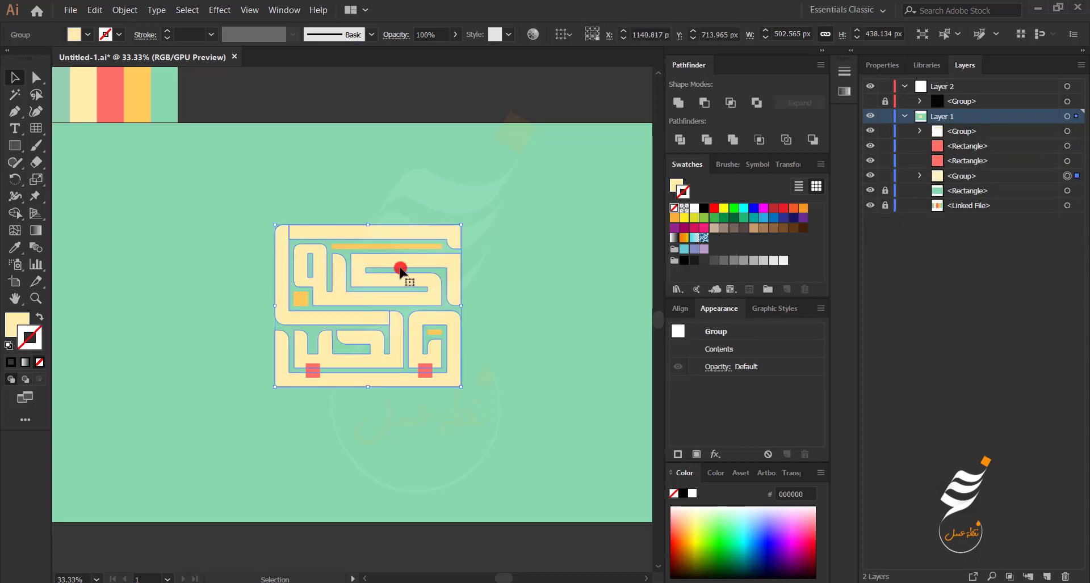
key("a")
key("v")
key("ctrl+c")
key("ctrl+f")
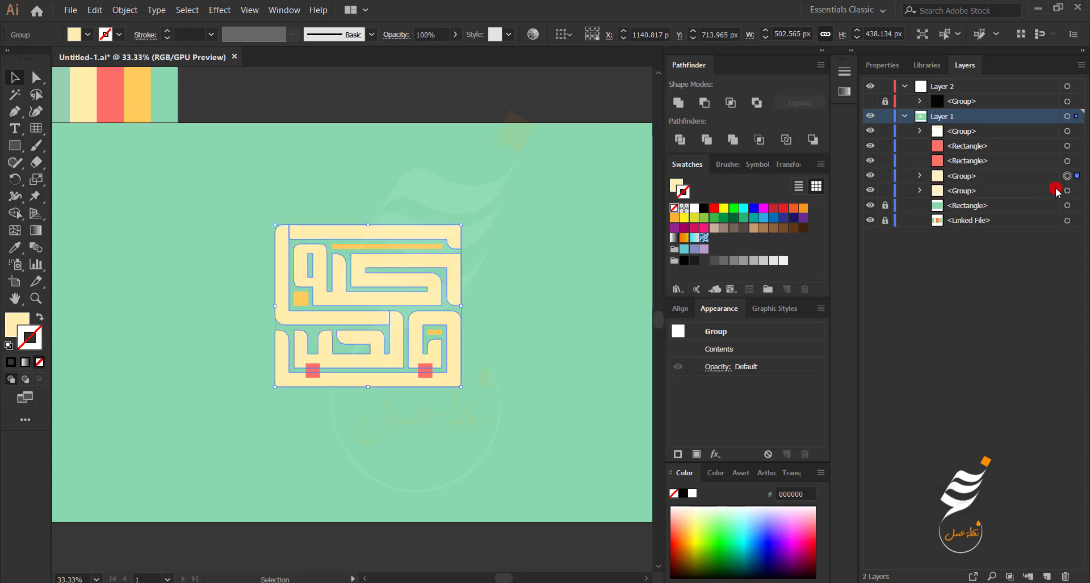
left_click_drag(179, 248, 277, 256)
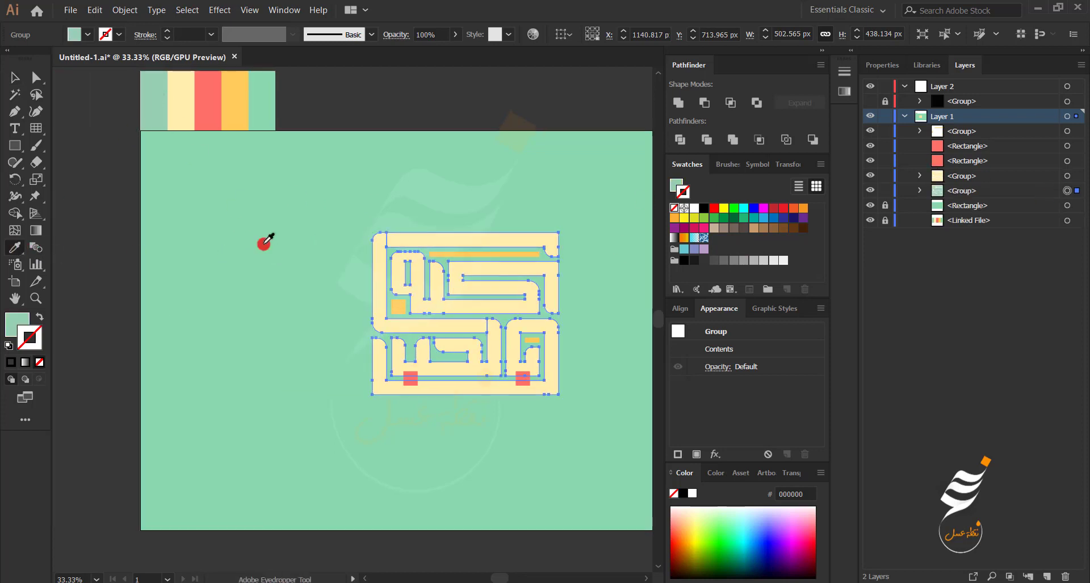
left_click(18, 81)
Nudge the muted green rear lettering copy right and down to X 1147.817 px, Y 724.965 px as an offset shadow.
key("Right")
key("Right")
key("Down")
key("Down")
key("Down")
key("Down")
key("Down")
key("Down")
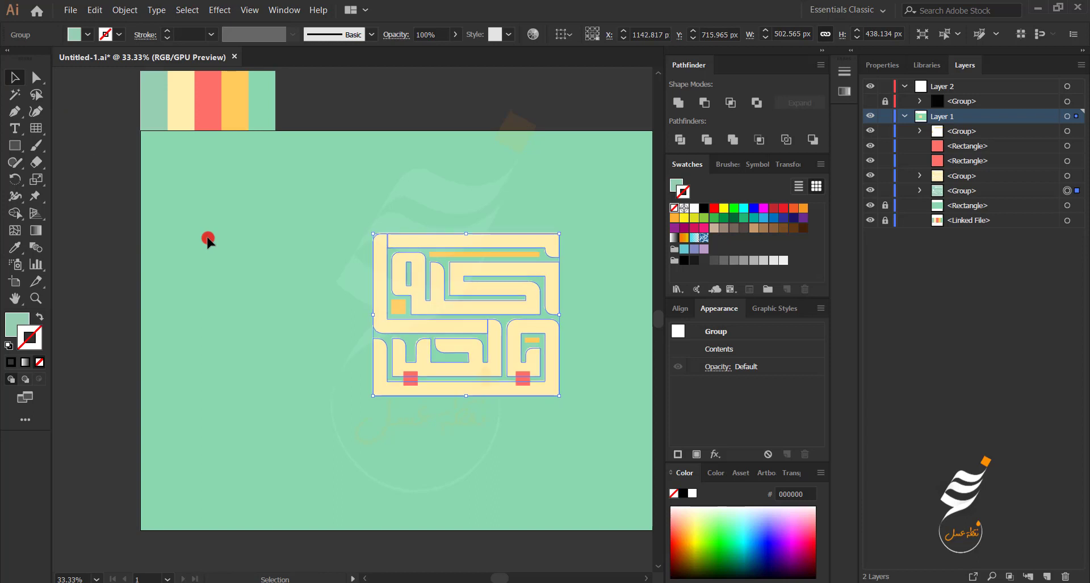
key("Right")
key("Right")
key("Right")
key("Down")
key("Down")
key("Down")
key("Down")
key("Down")
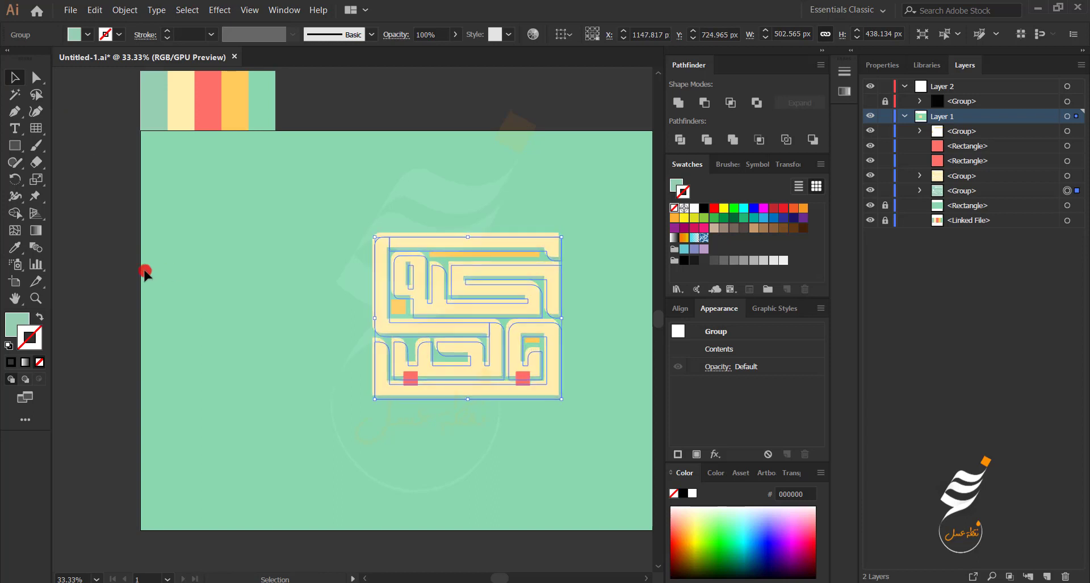
Recolour the muted green rear lettering copy to the darker green 83b299 and deselect it.
left_click(145, 271)
scroll(453, 401, "up", 2)
scroll(427, 436, "right", 3)
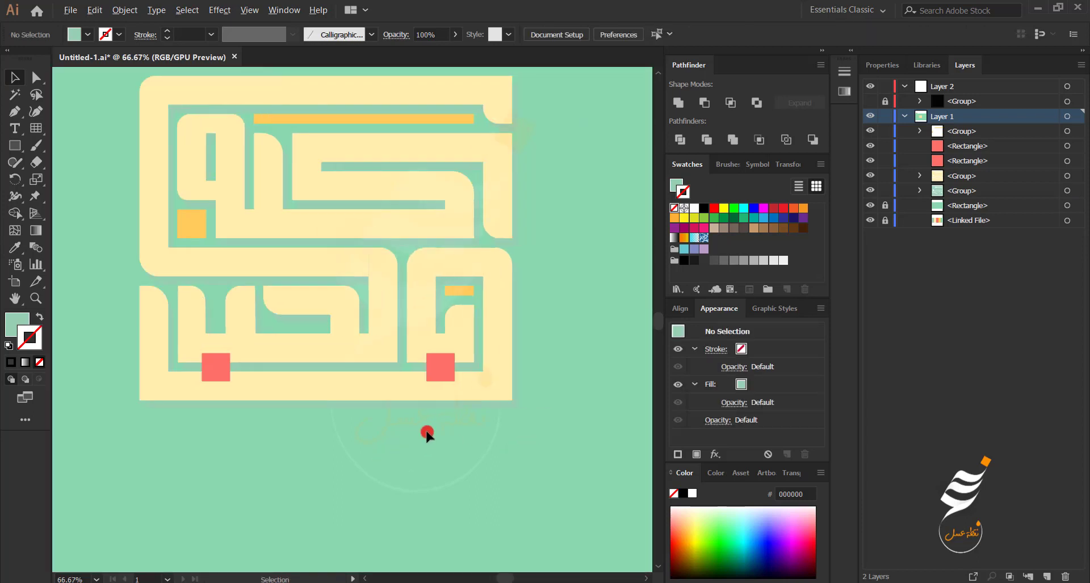
scroll(425, 431, "up", 2)
left_click(549, 382)
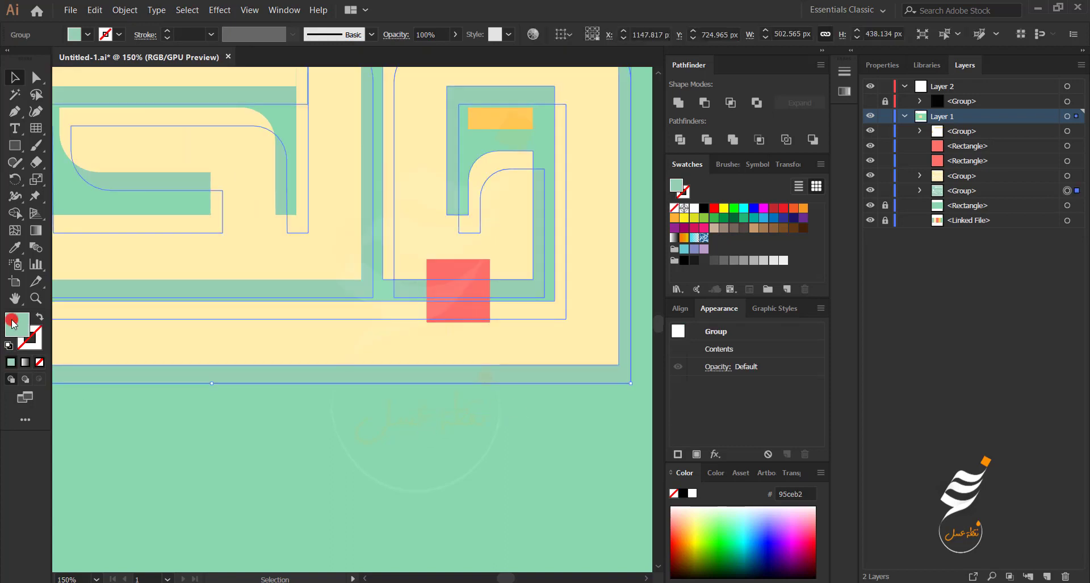
double_click(17, 325)
left_click(277, 464)
left_click_drag(261, 395, 262, 413)
left_click(375, 365)
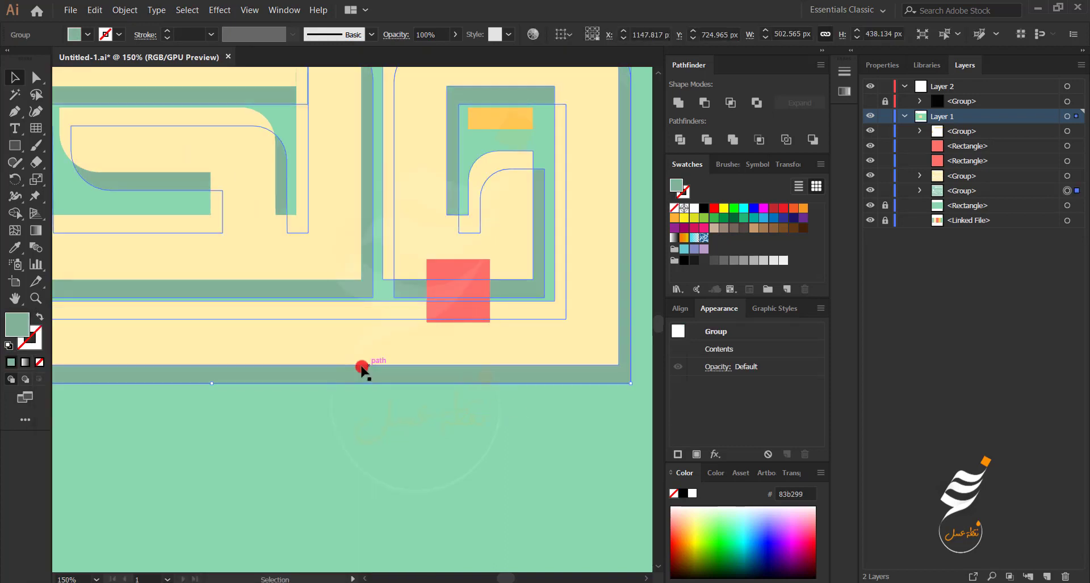
left_click(204, 393)
scroll(205, 393, "down", 3)
left_click_drag(161, 408, 324, 439)
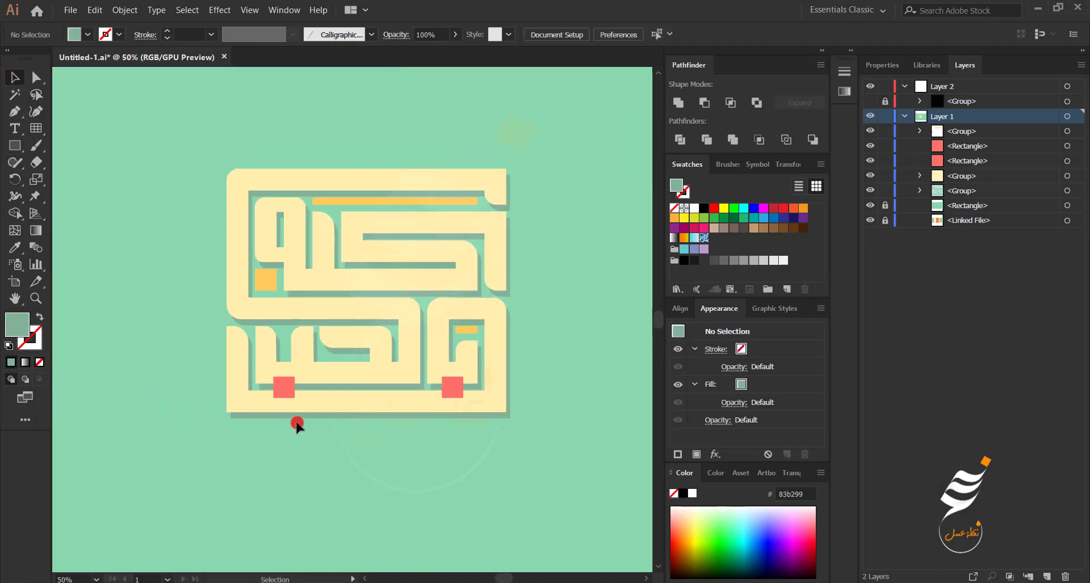
Group the two red dot squares near the lettering's lower edge.
scroll(298, 426, "up", 1)
left_click(280, 374)
left_click(503, 378, "shift")
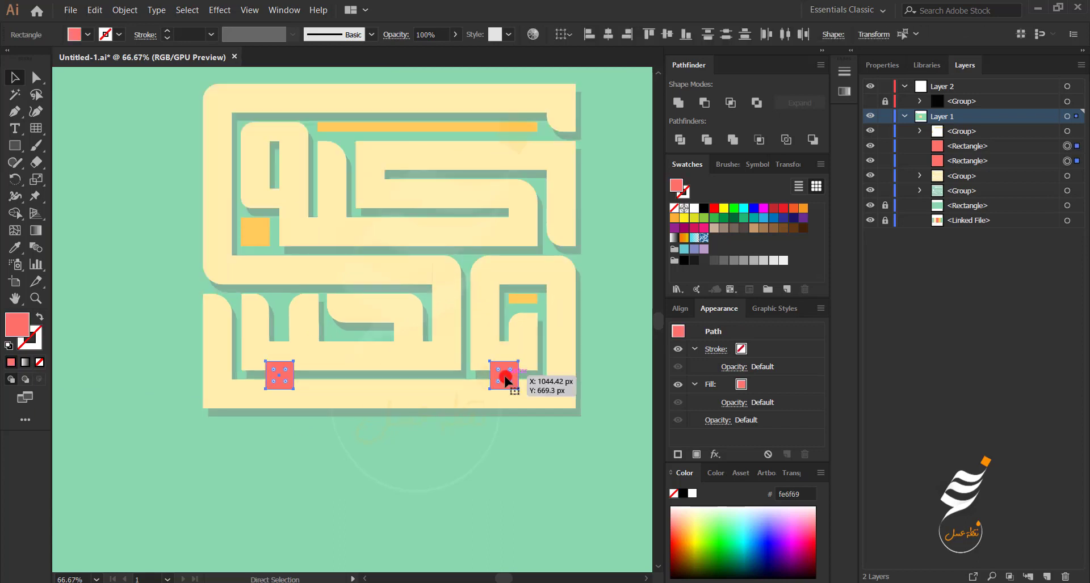
key("ctrl+g")
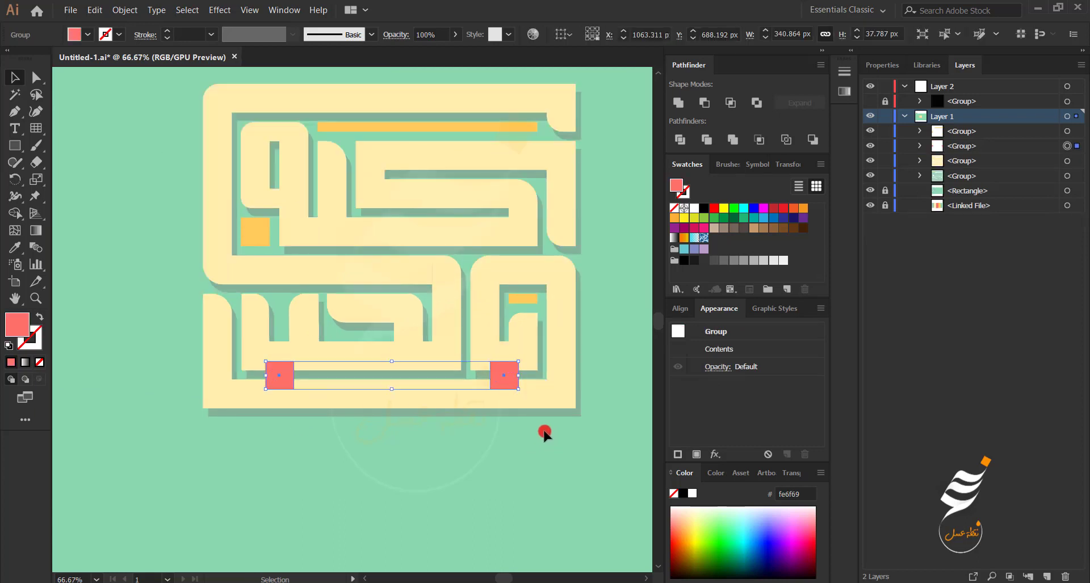
Duplicate the red squares group, offset the copy to X 1067.311 px, Y 696.192 px and stack it behind the original.
key("v")
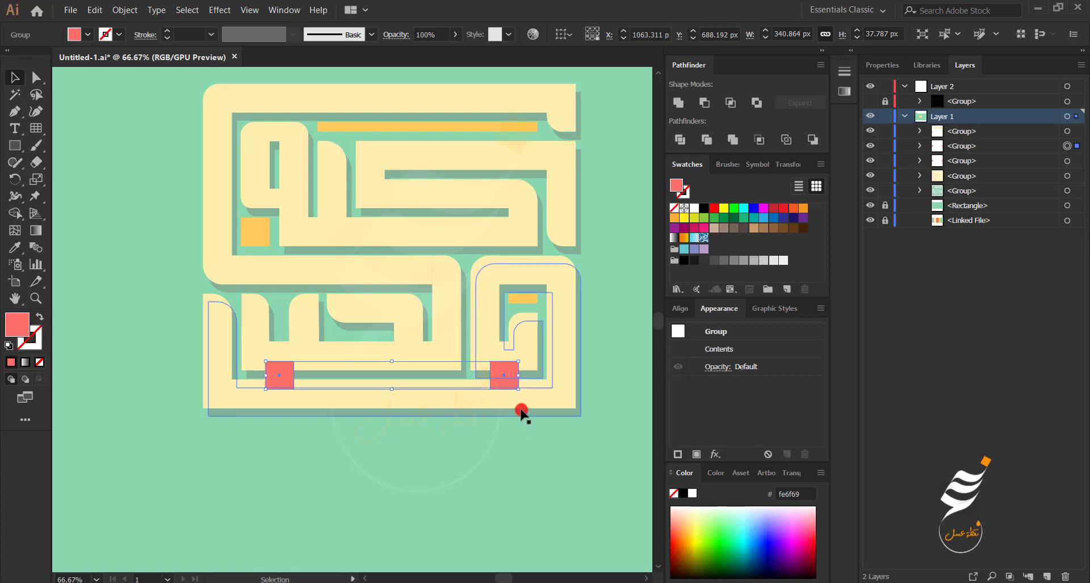
key("Down")
key("Down")
key("Down")
key("Down")
key("Down")
key("Down")
key("Down")
key("Down")
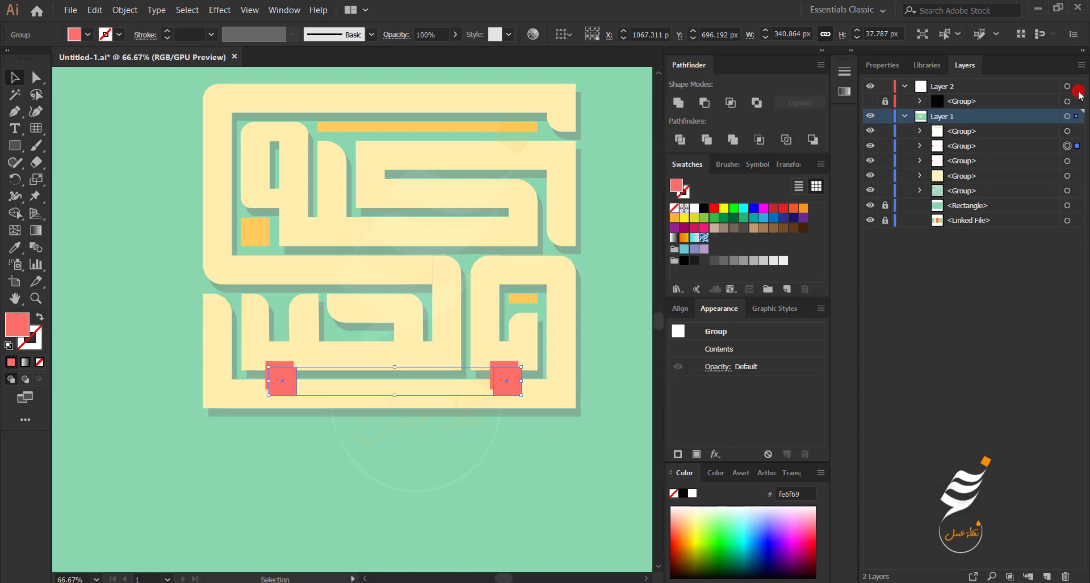
left_click_drag(995, 148, 994, 166)
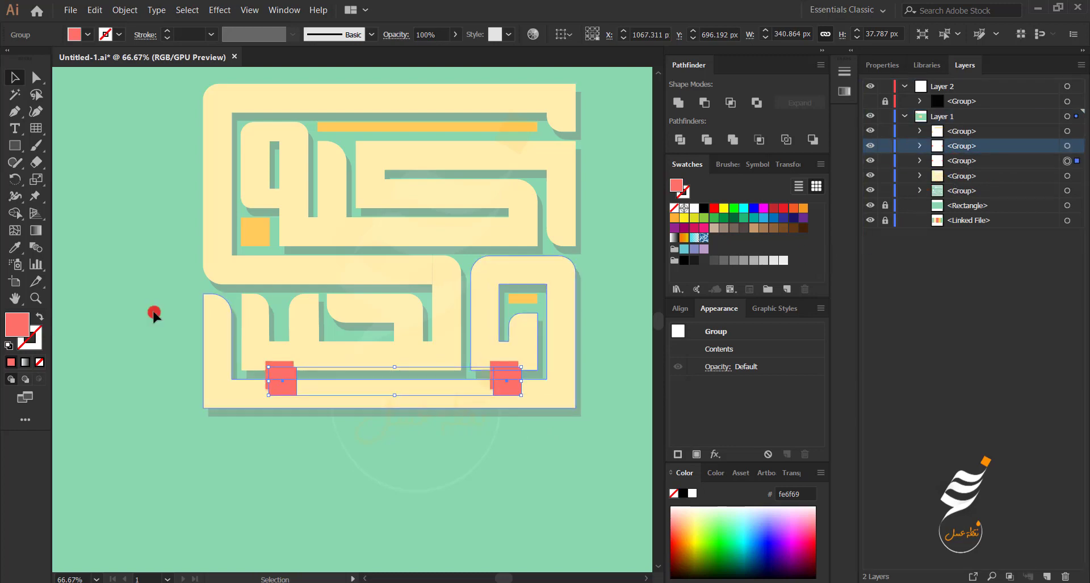
Recolour the rear red squares copy to dd5e5e and nudge it closer to the originals, at X 1066.311 px, Y 691.192 px.
double_click(16, 321)
type("dd5e5e")
left_click(371, 363)
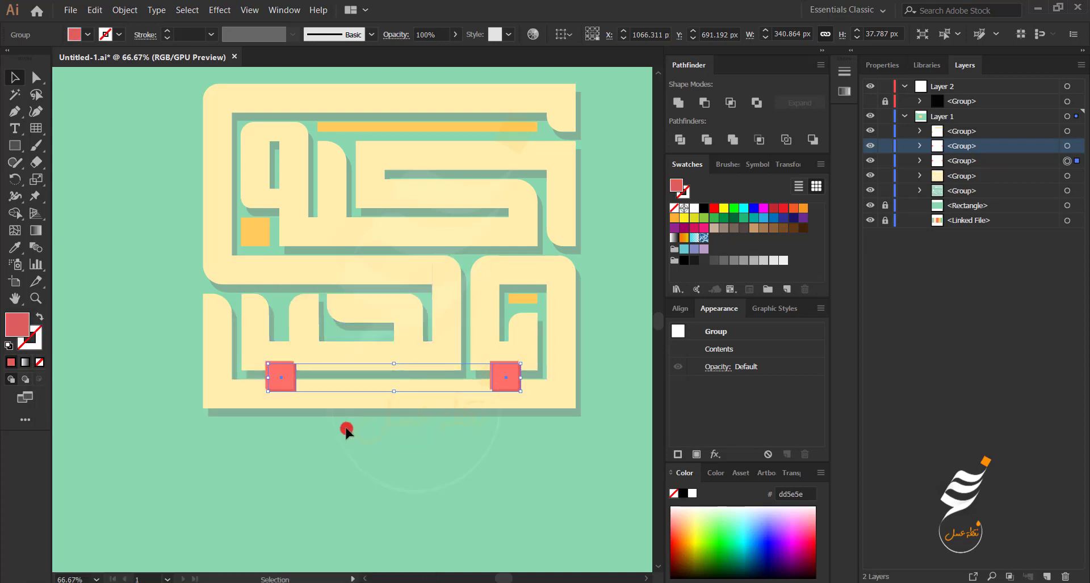
left_click(257, 461)
scroll(297, 423, "up", 3)
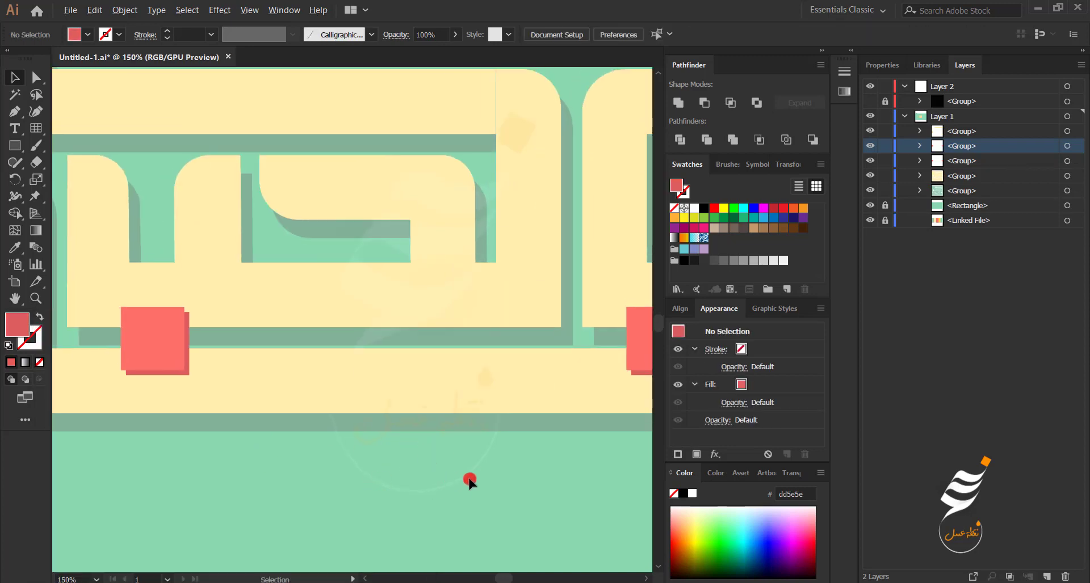
left_click_drag(449, 469, 323, 471)
left_click(1067, 160)
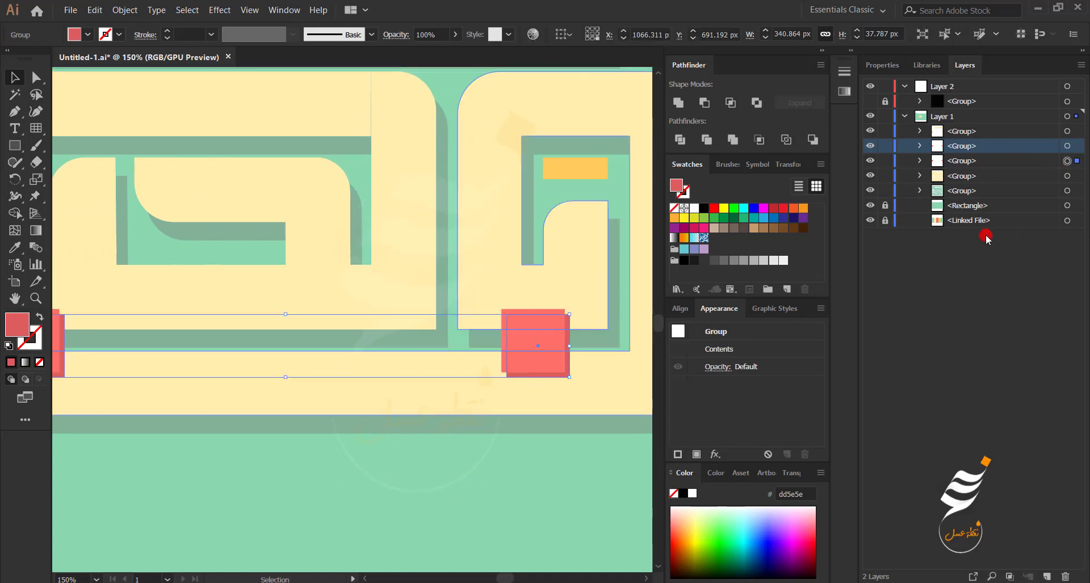
key("Down")
key("Right")
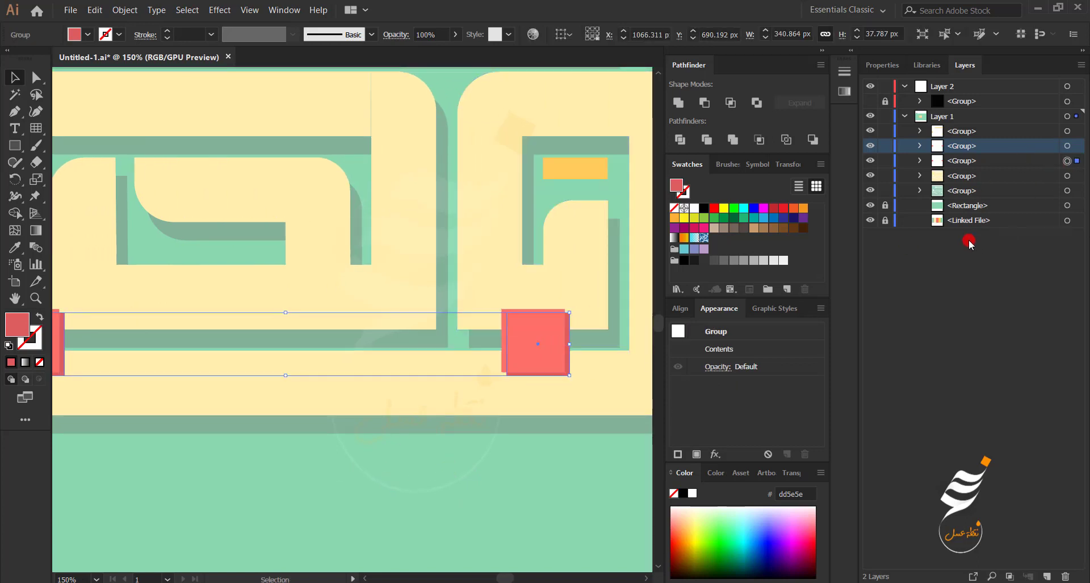
key("Down")
Fill the rear red squares copy with the lettering shadow's sampled green, 83b299, and deselect it.
key("i")
left_click(194, 337)
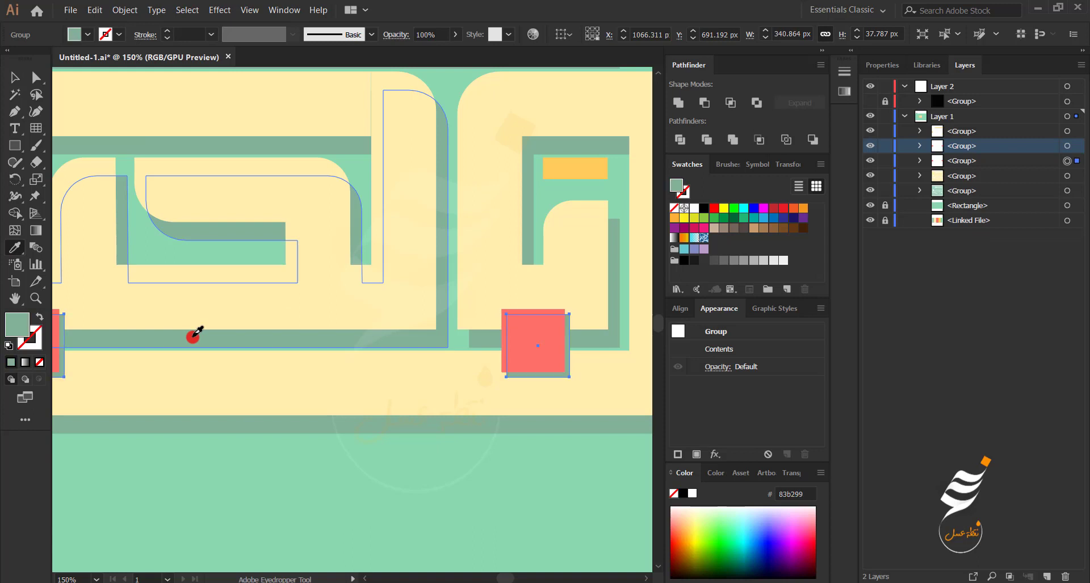
left_click(14, 79)
left_click(265, 461)
scroll(272, 445, "down", 1)
scroll(274, 446, "down", 1)
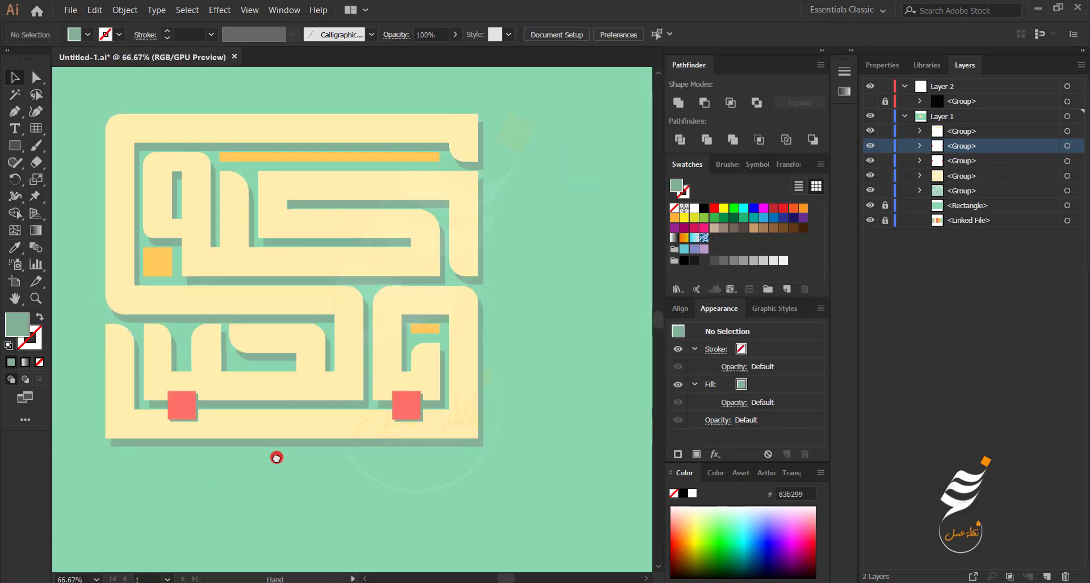
Duplicate the orange filler group behind itself and nudge the copy right and down to X 1090.084 px, Y 574.216 px.
left_click(227, 273)
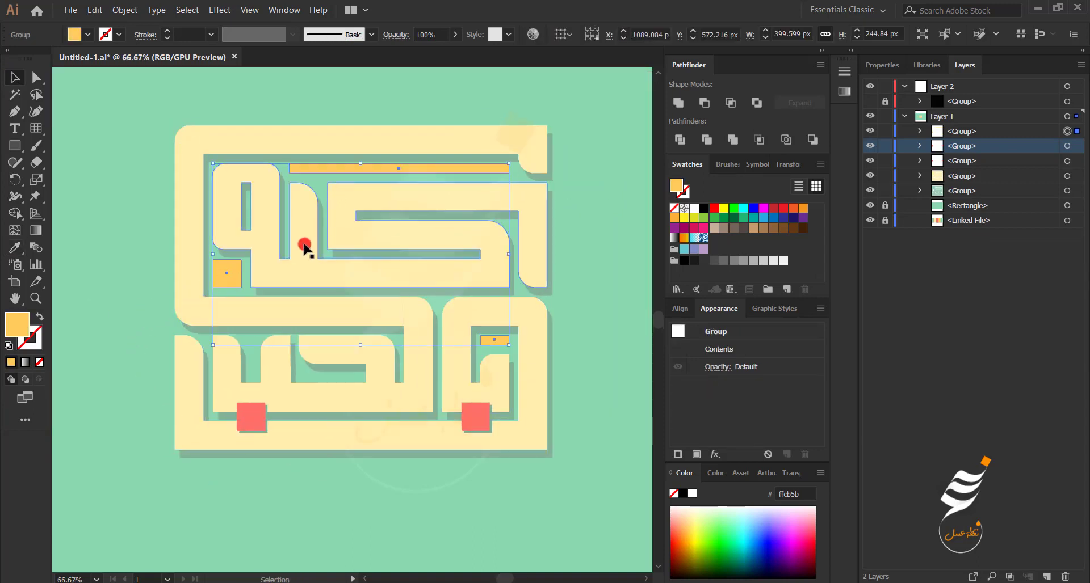
key("ctrl+c")
key("ctrl+f")
key("Down")
key("Down")
key("Right")
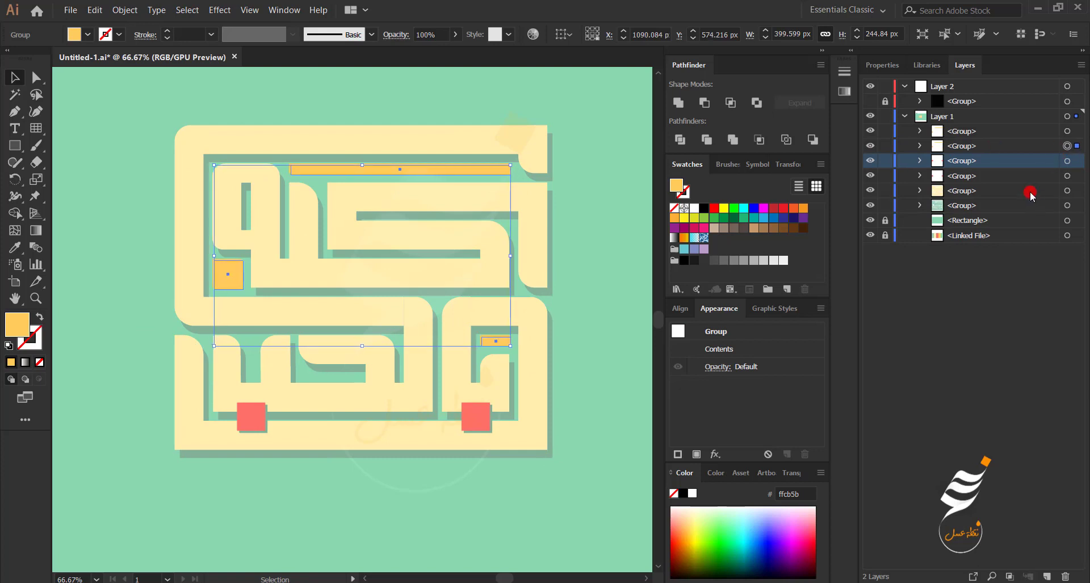
Fill the rear orange filler copy with the lettering shadow's sampled green, 83b299, and deselect it.
left_click(8, 248)
left_click(239, 160)
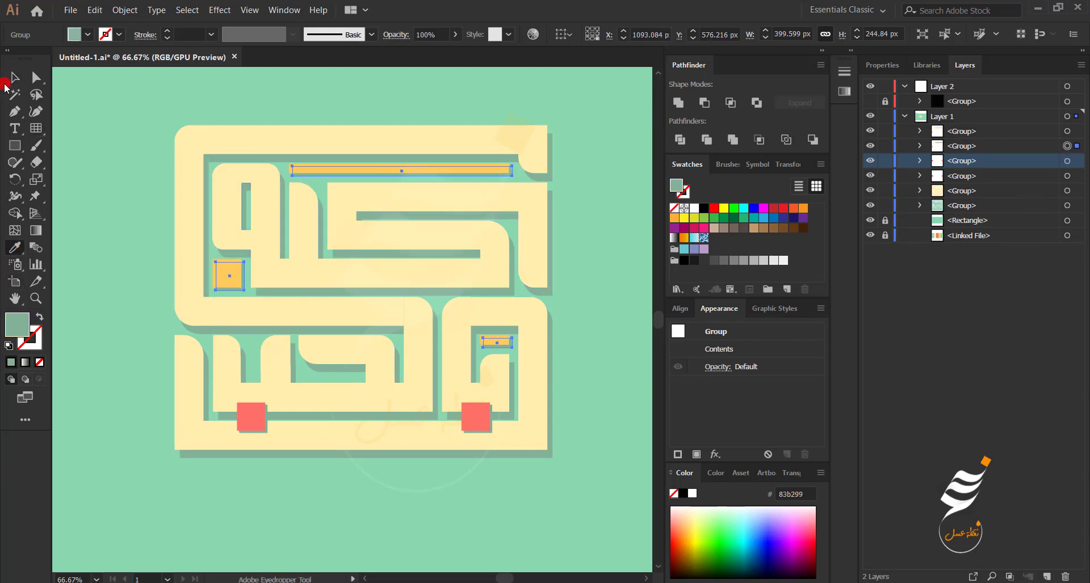
left_click(9, 80)
left_click(139, 265)
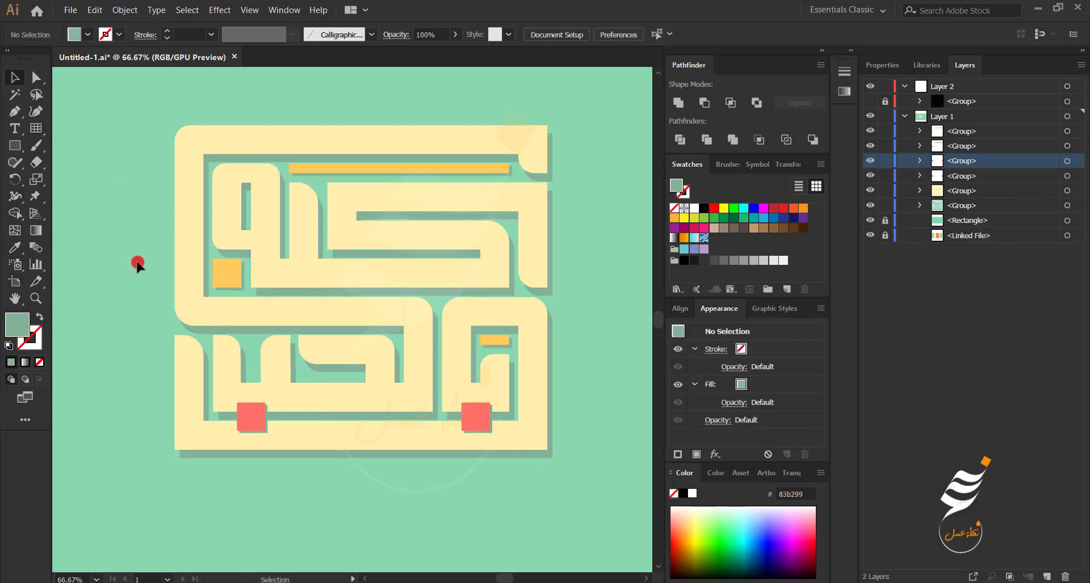
Round all corners of both red squares by about 9.3 px or slightly more and deselect them.
scroll(257, 478, "up", 1)
left_click(248, 389)
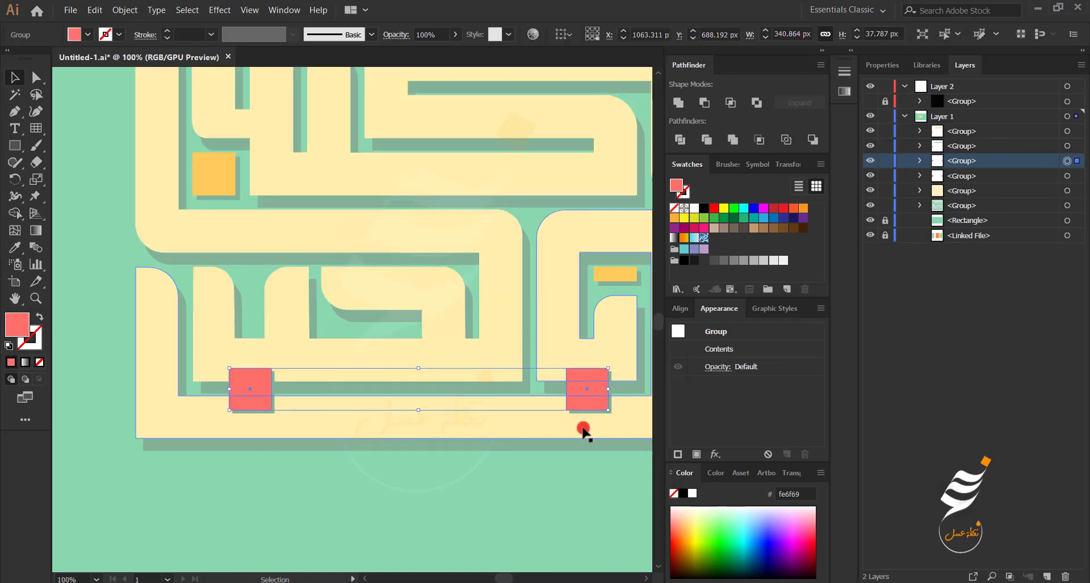
key("a")
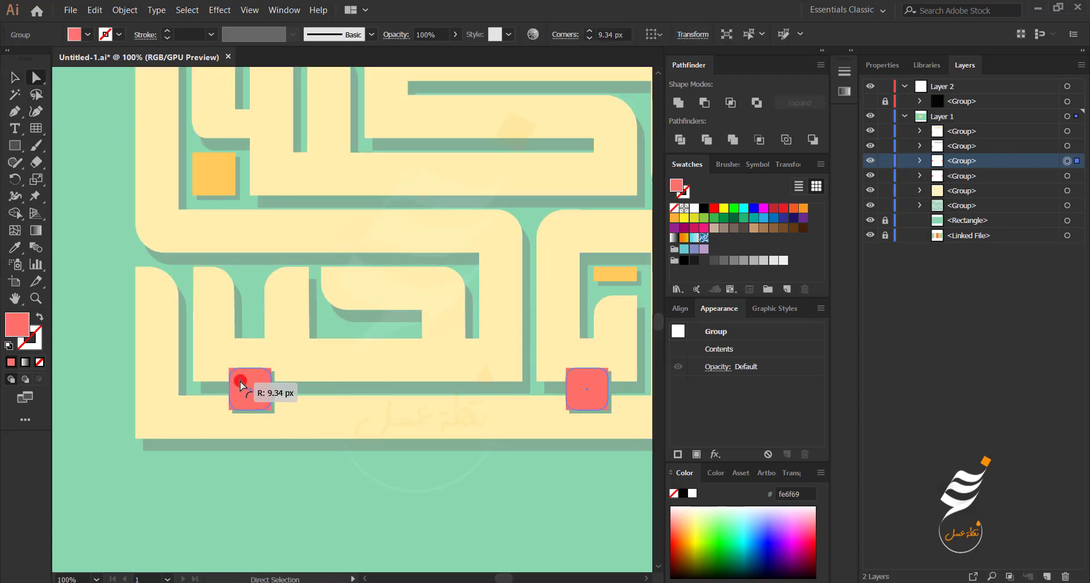
left_click_drag(240, 386, 244, 389)
left_click(160, 453)
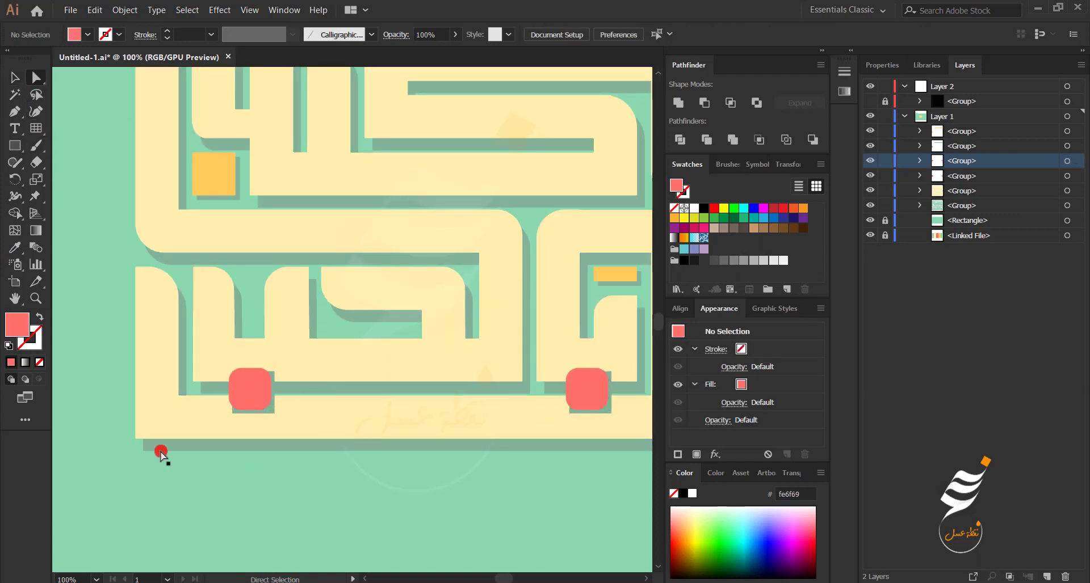
Delete the sharp-cornered green shadow group behind the rounded red squares.
left_click(1065, 185)
key("Delete")
scroll(80, 250, "down", 2)
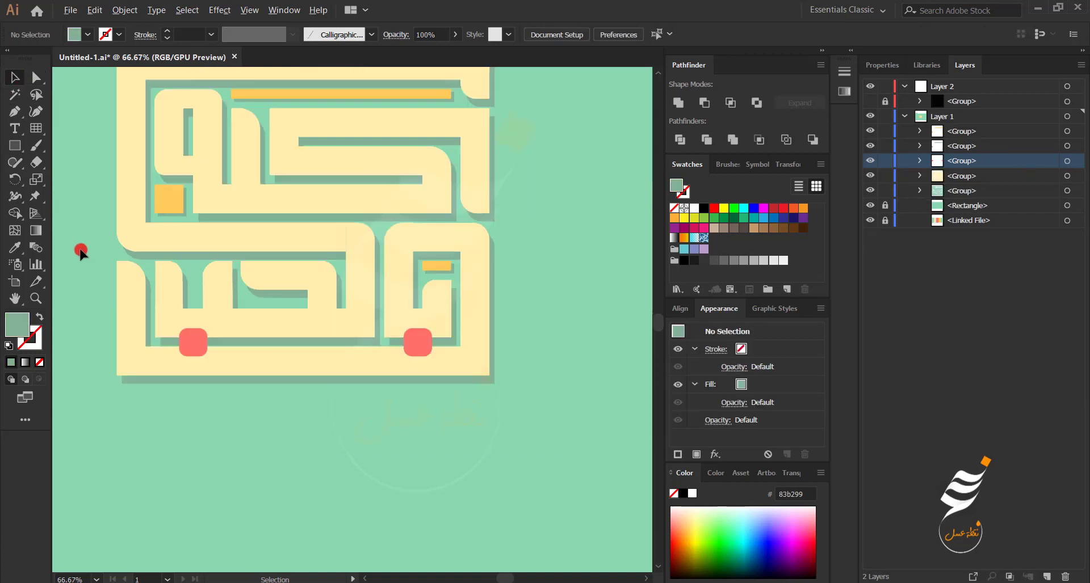
Duplicate the rounded red squares group in place and nudge the rear copy to X 1065.311 px, Y 690.192 px.
left_click_drag(335, 397, 439, 443)
scroll(435, 424, "up", 2)
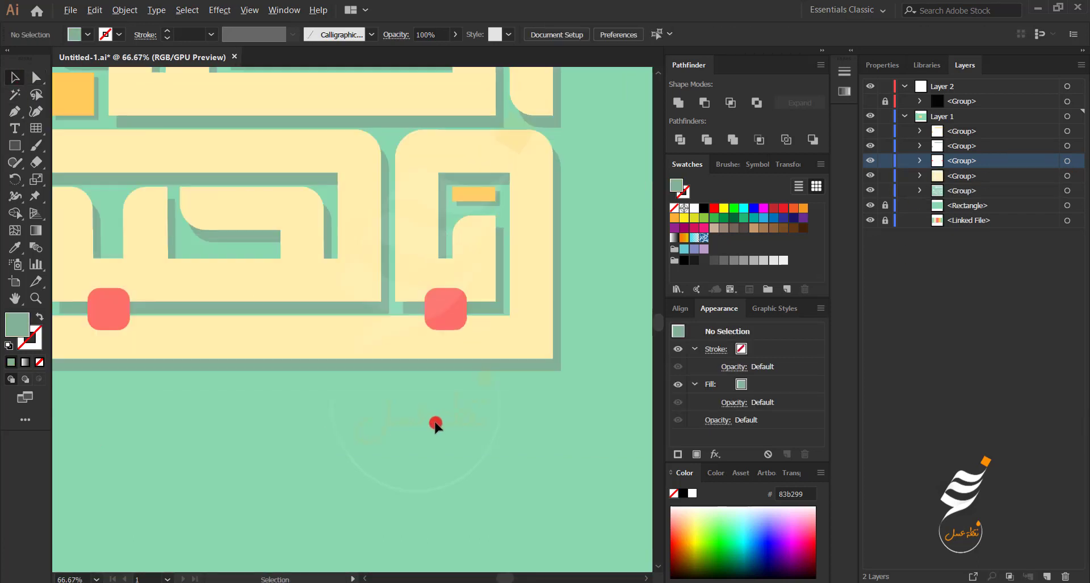
left_click(455, 318)
left_click(1067, 177)
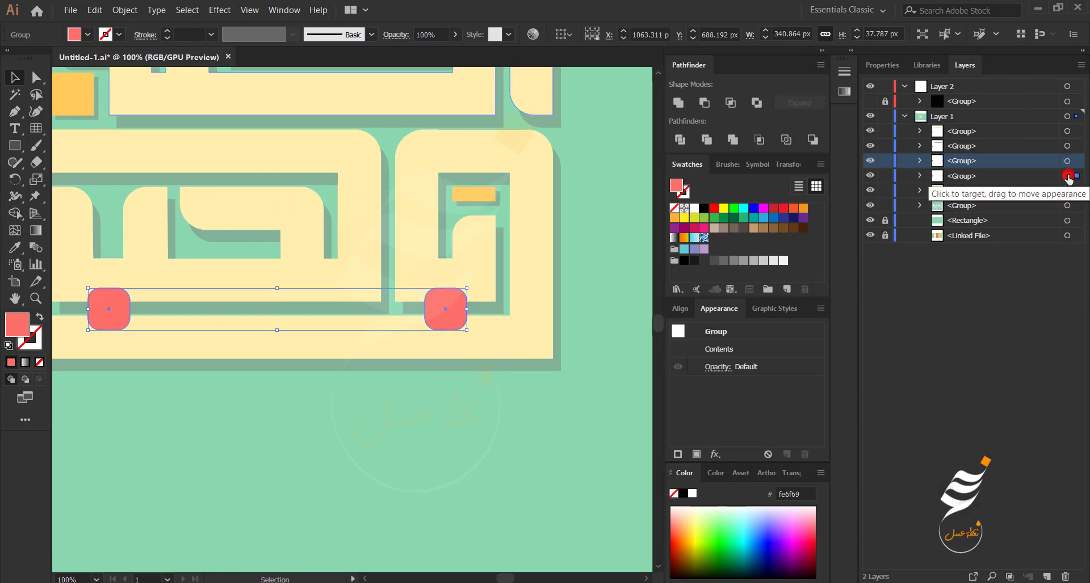
key("Right")
key("Right")
key("Down")
key("Down")
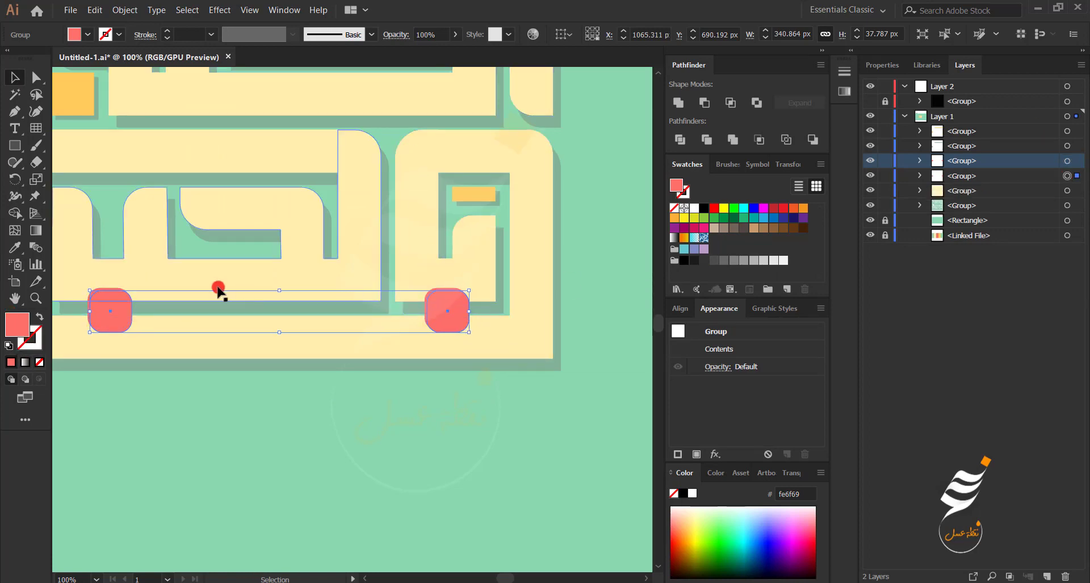
Fill the rear rounded squares copy with black (000000), set its opacity to 27% and deselect it.
double_click(21, 327)
left_click(288, 451)
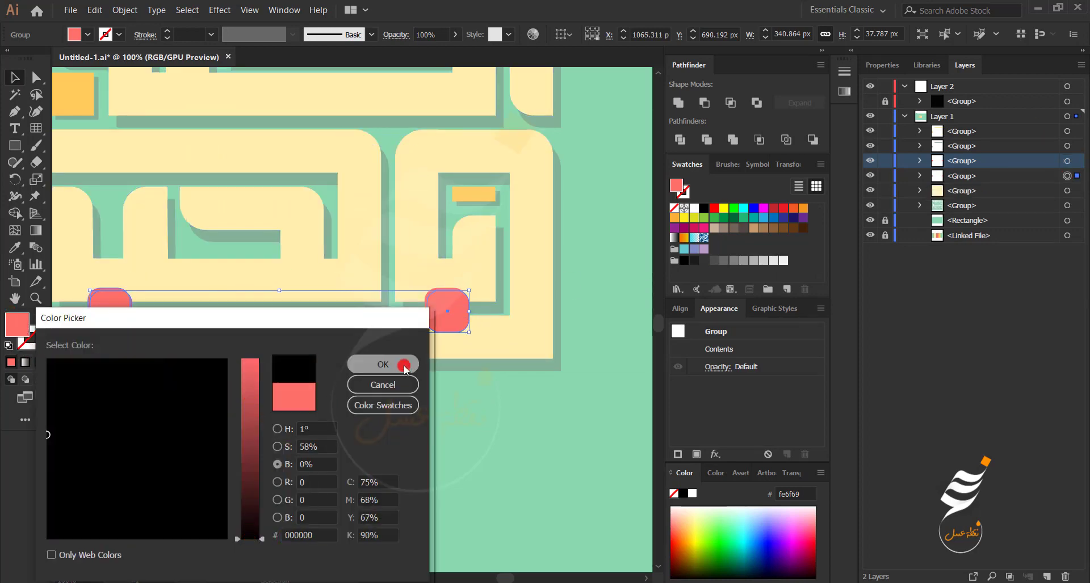
left_click(400, 364)
left_click(773, 468)
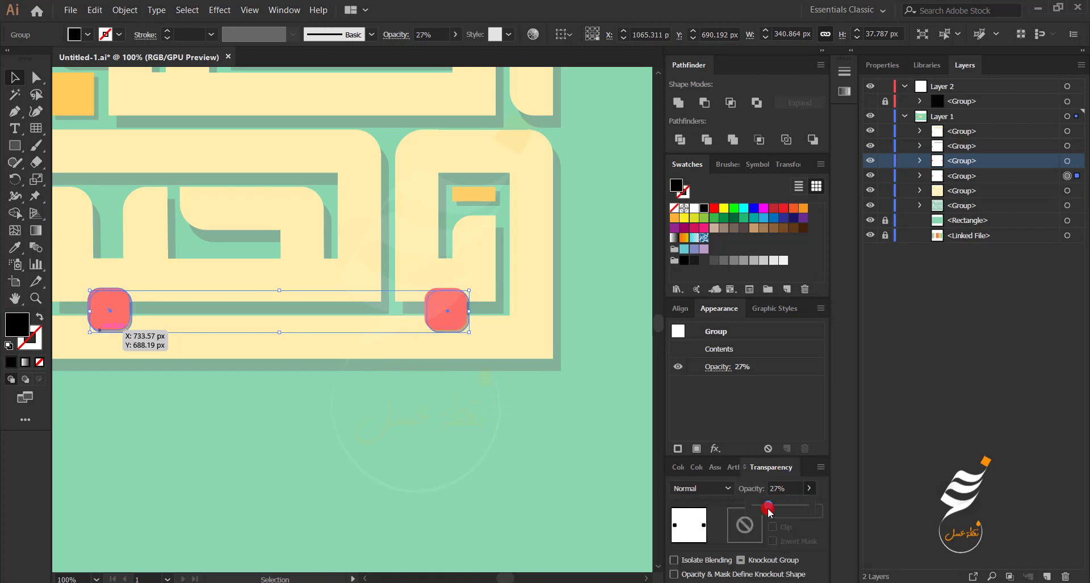
left_click(250, 413)
scroll(312, 475, "down", 3)
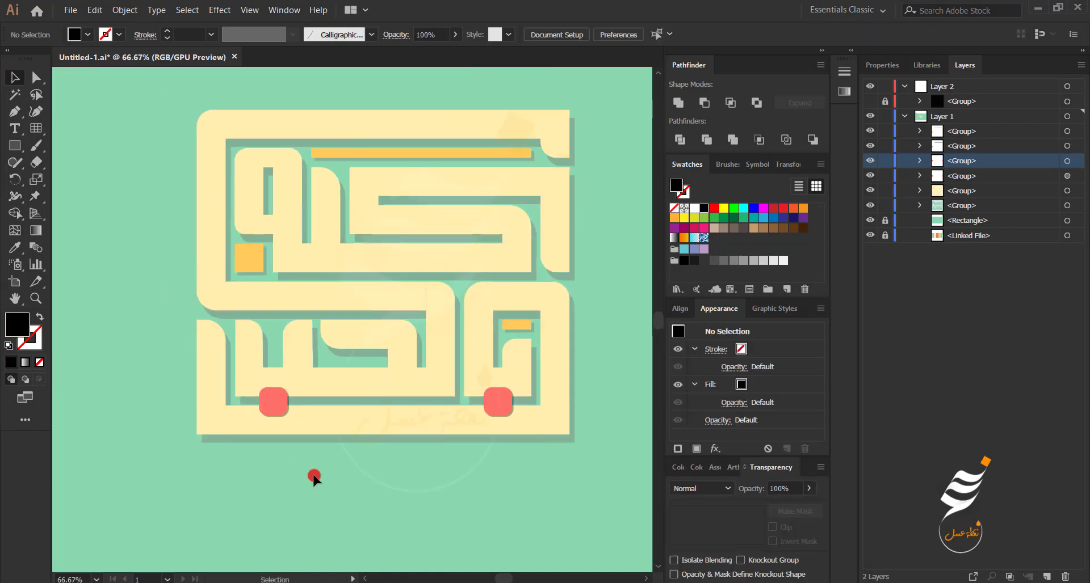
Select the whole lettering artwork with its shadows, move it horizontally right towards the artboard's centre and deselect it.
left_click_drag(305, 495, 308, 391)
left_click(382, 255)
left_click_drag(479, 344, 492, 429)
left_click(494, 429)
scroll(249, 421, "down", 1)
left_click_drag(248, 420, 538, 171)
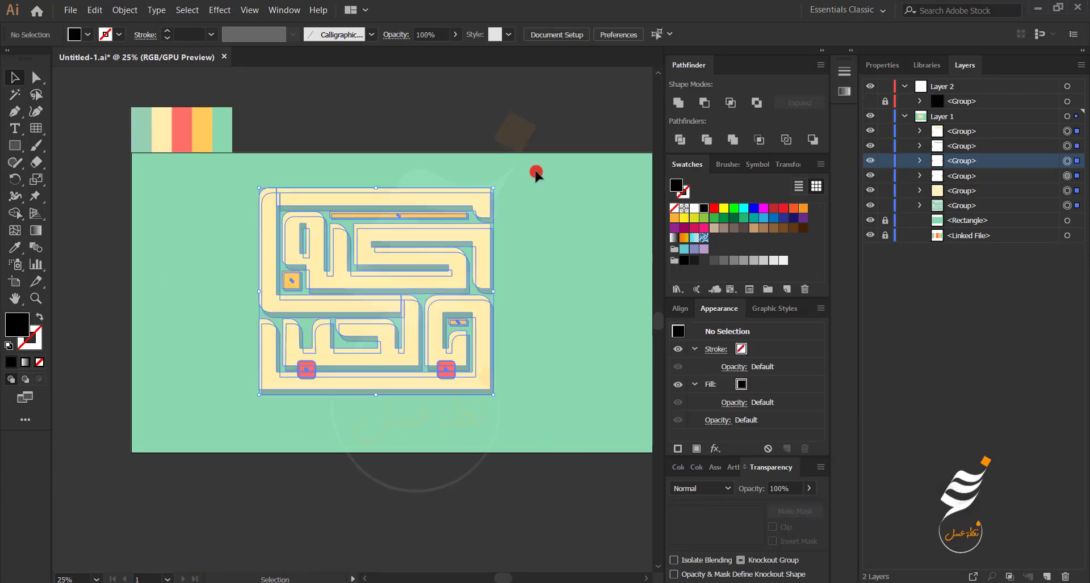
left_click_drag(436, 205, 484, 204)
left_click(518, 415)
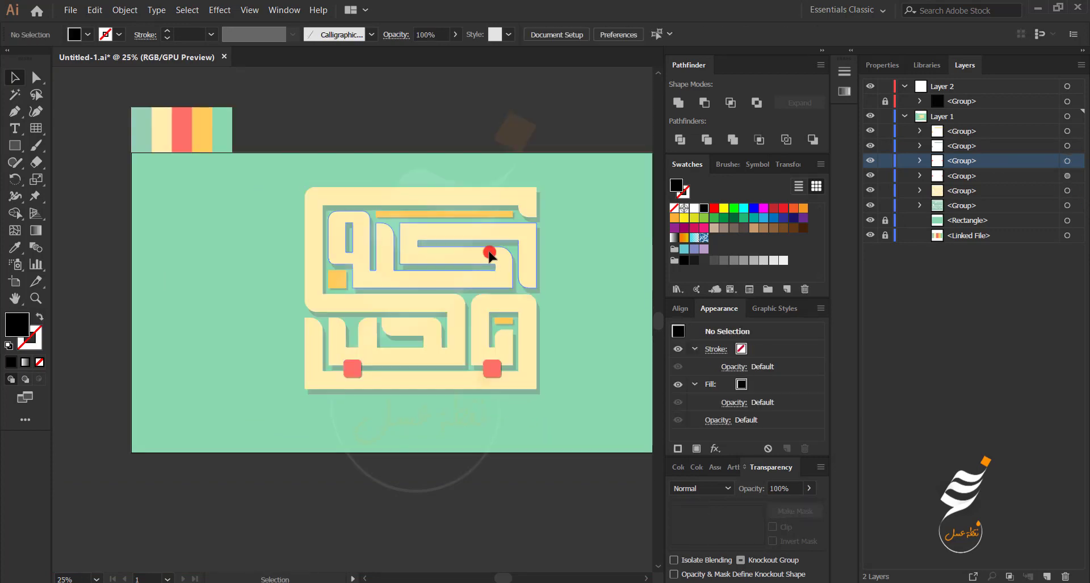
scroll(409, 244, "up", 1)
left_click(412, 238)
key("a")
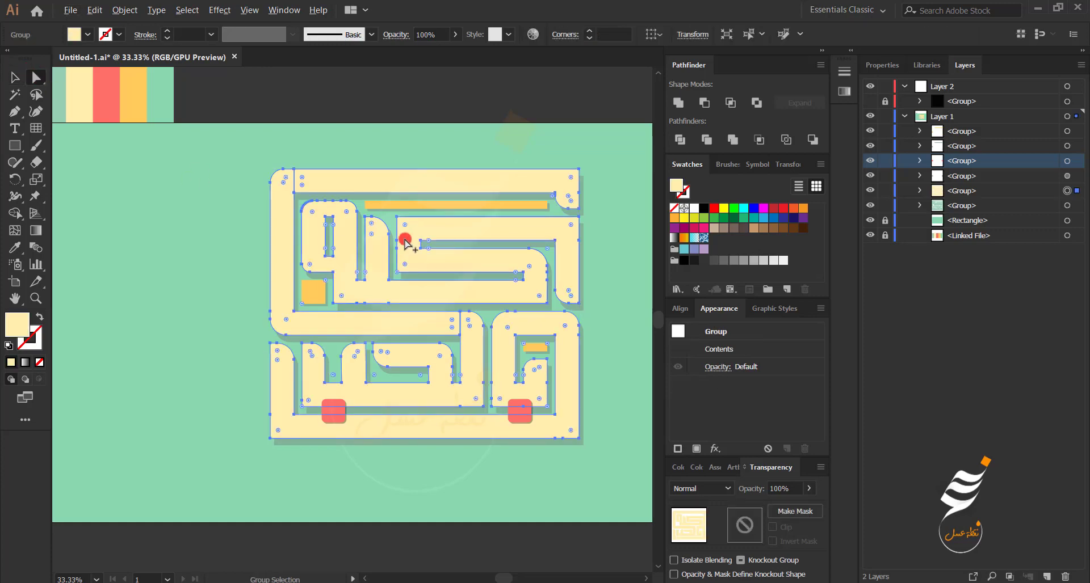
left_click(511, 149)
Group all the lettering, fillers, dots and shadows into one group and duplicate that group in place.
scroll(511, 148, "down", 1)
left_click_drag(457, 165, 428, 234)
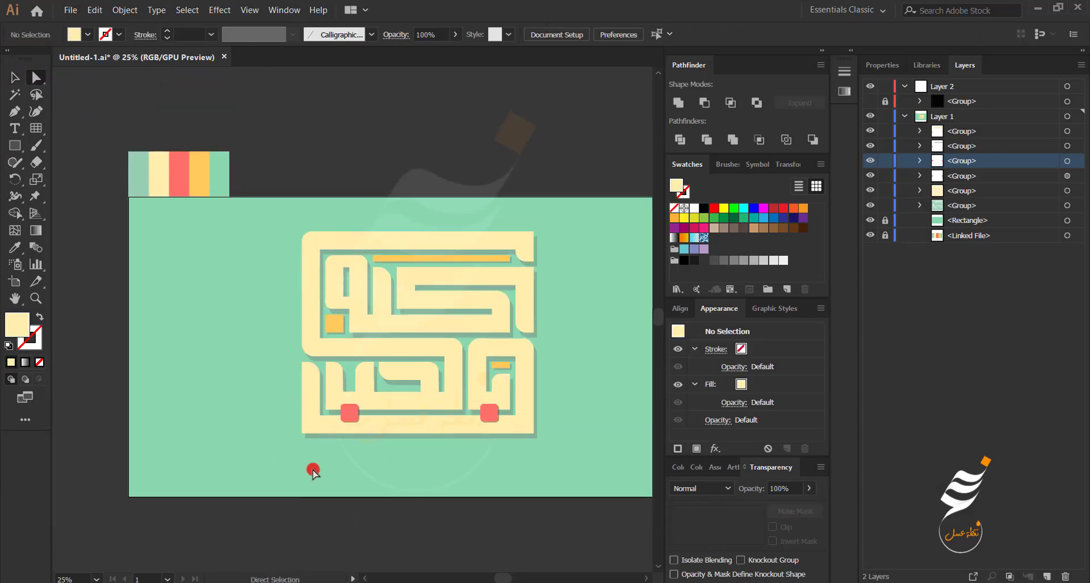
scroll(393, 463, "down", 1)
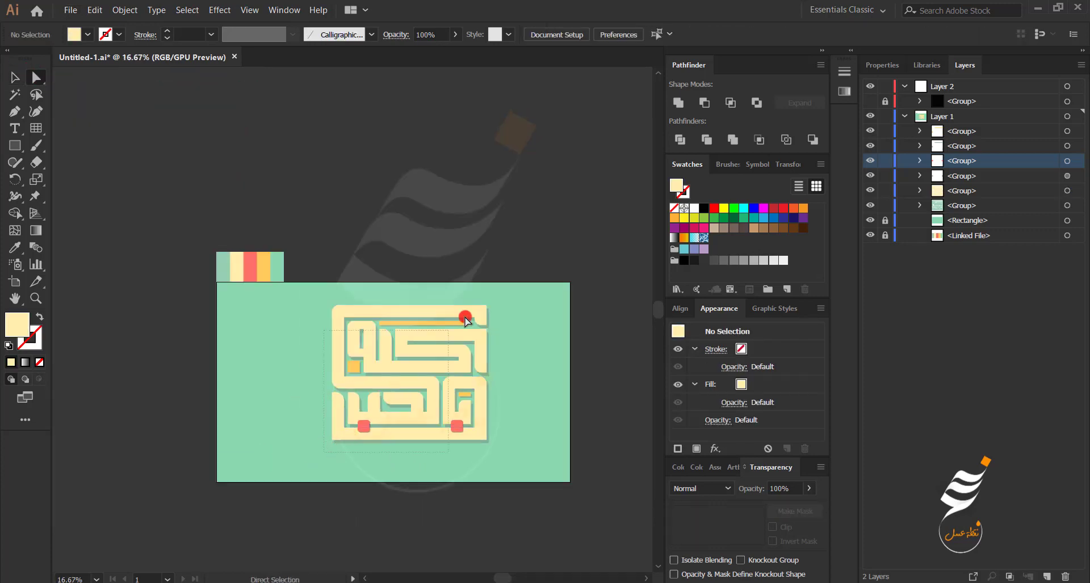
key("ctrl+a")
key("ctrl+g")
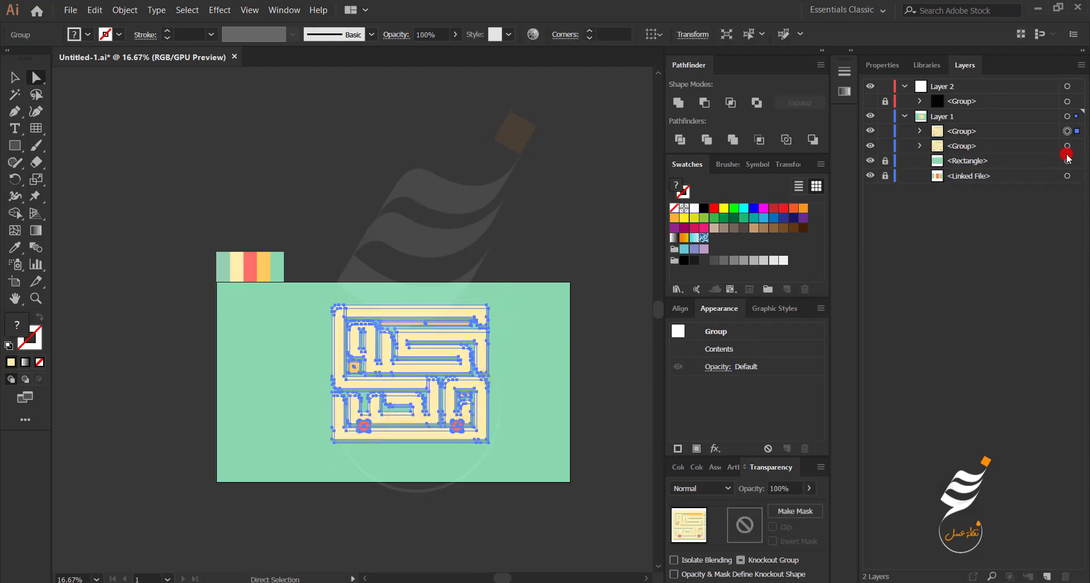
Enlarge the rear lettering copy to about 1590 x 1401 px behind the original and set its opacity to 28%.
left_click_drag(450, 443, 591, 522)
left_click(15, 77)
left_click_drag(489, 470, 413, 472)
left_click_drag(420, 470, 433, 469)
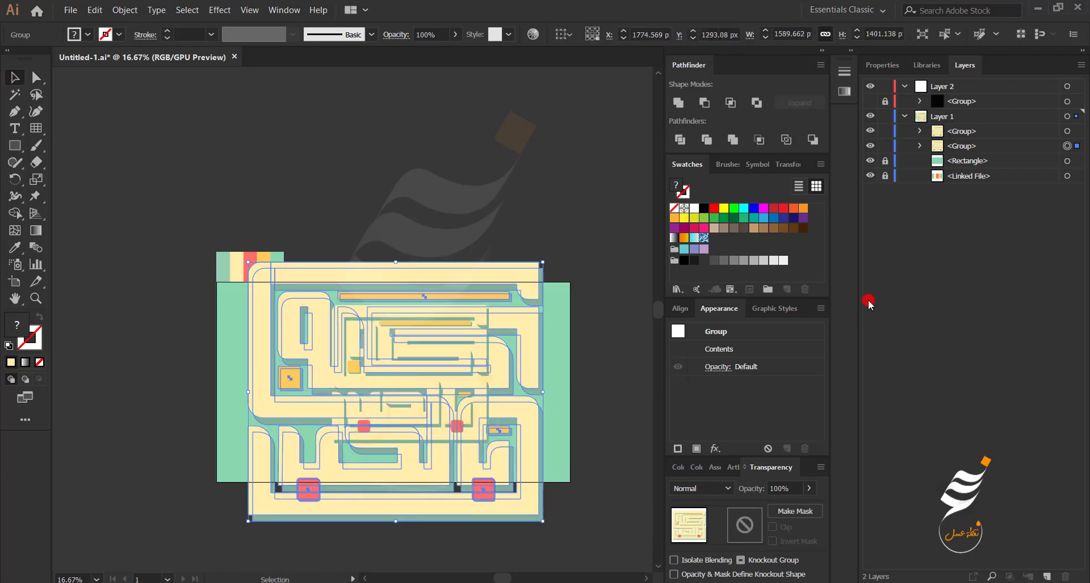
left_click_drag(778, 508, 754, 506)
left_click(282, 189)
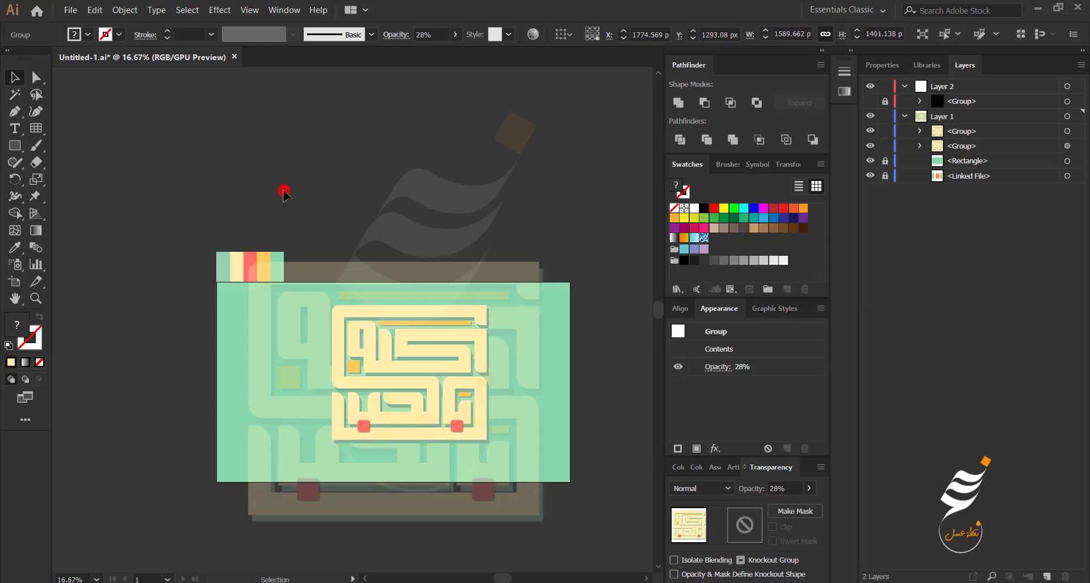
Align the front full-colour lettering group to the artboard's centre horizontally and vertically, and deselect it.
left_click(365, 384)
left_click_drag(374, 386, 362, 388)
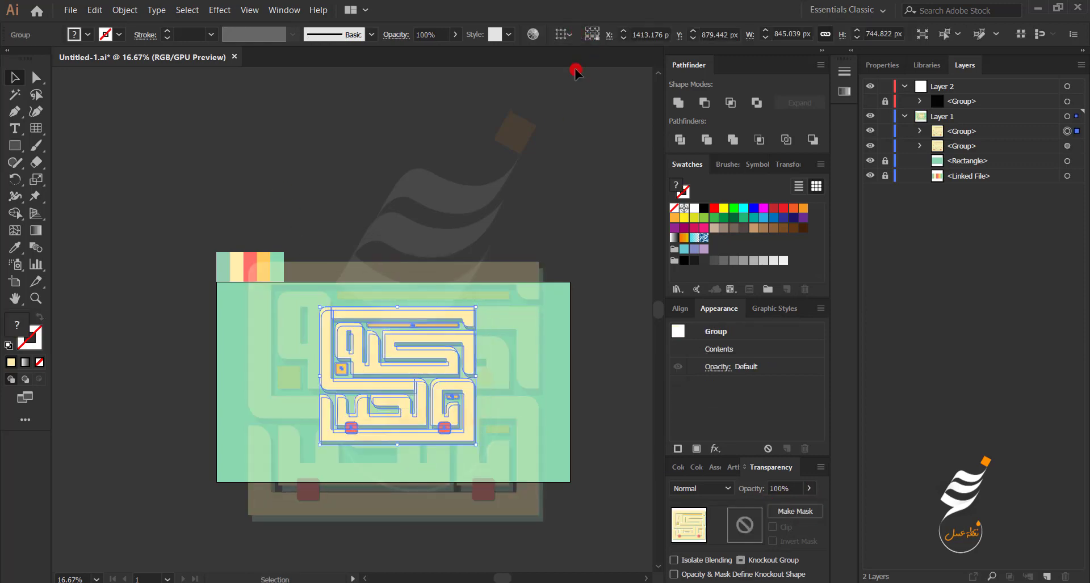
left_click(674, 308)
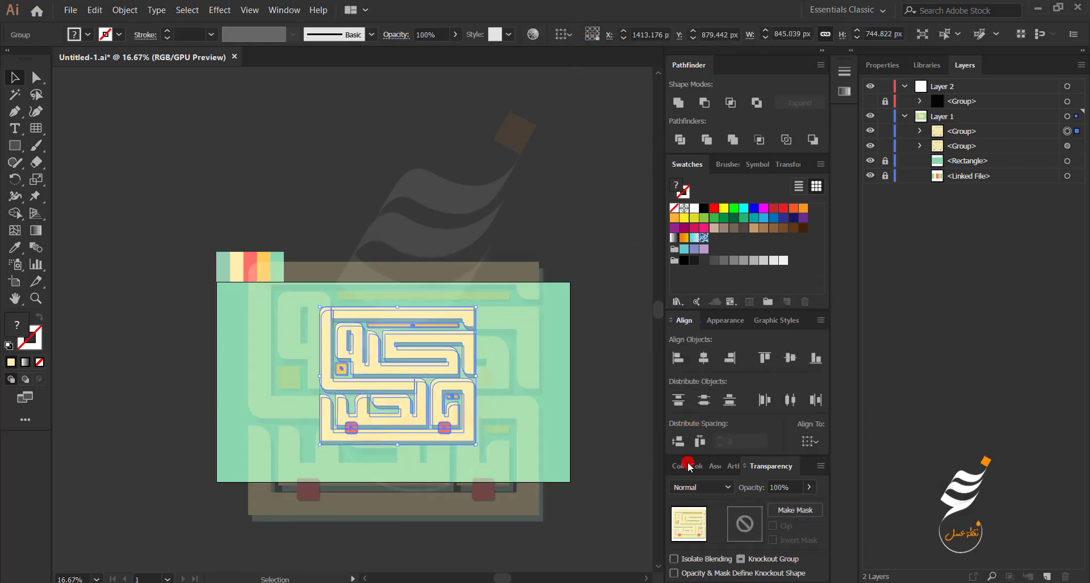
left_click(811, 441)
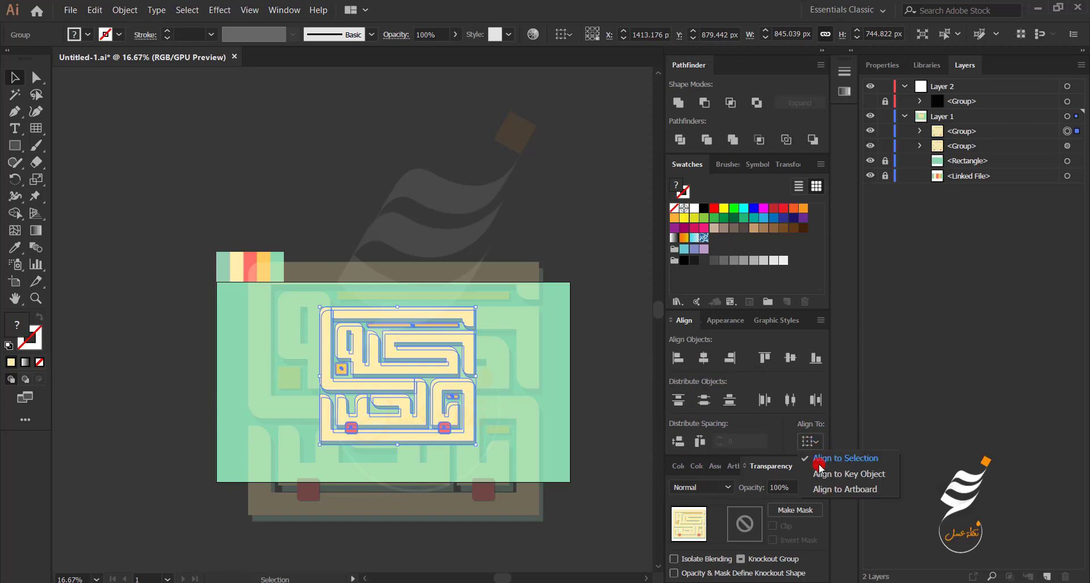
left_click(834, 486)
left_click(702, 358)
left_click(53, 377)
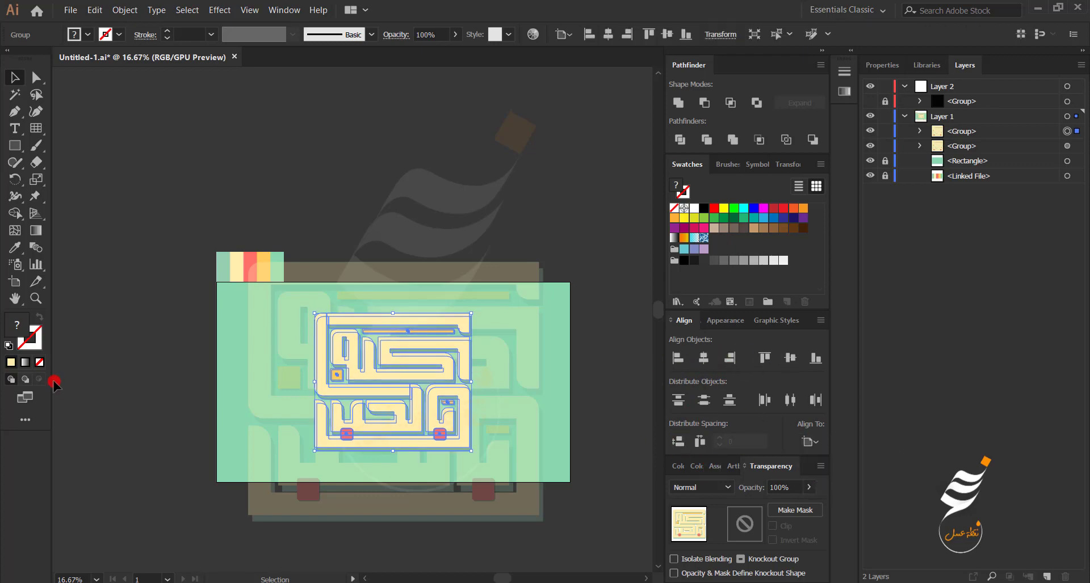
Scale down the faded background lettering slightly and place it across the artboard's right edge.
scroll(382, 440, "up", 1)
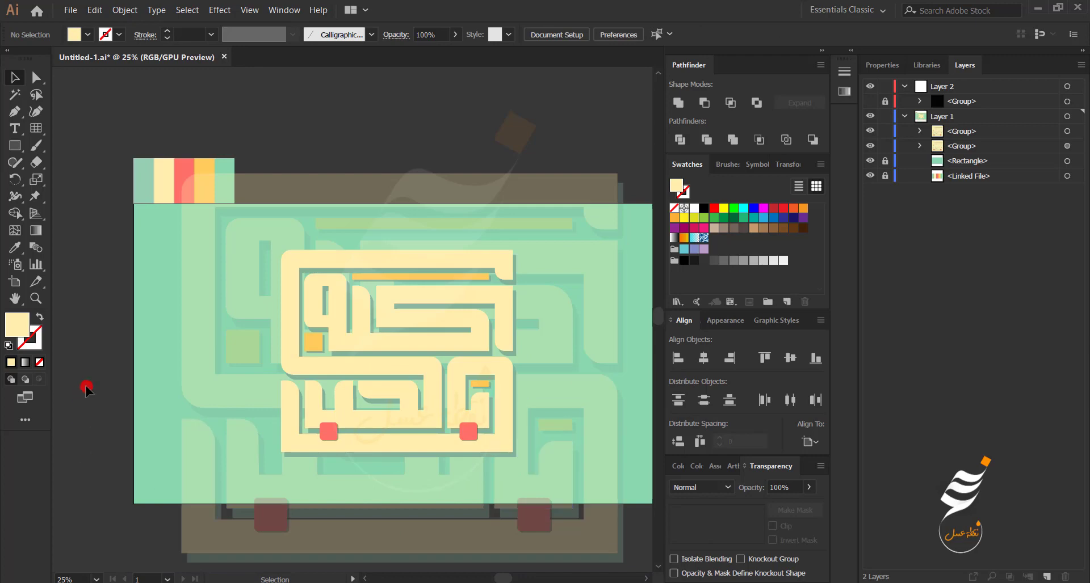
scroll(85, 385, "down", 1)
left_click(157, 439)
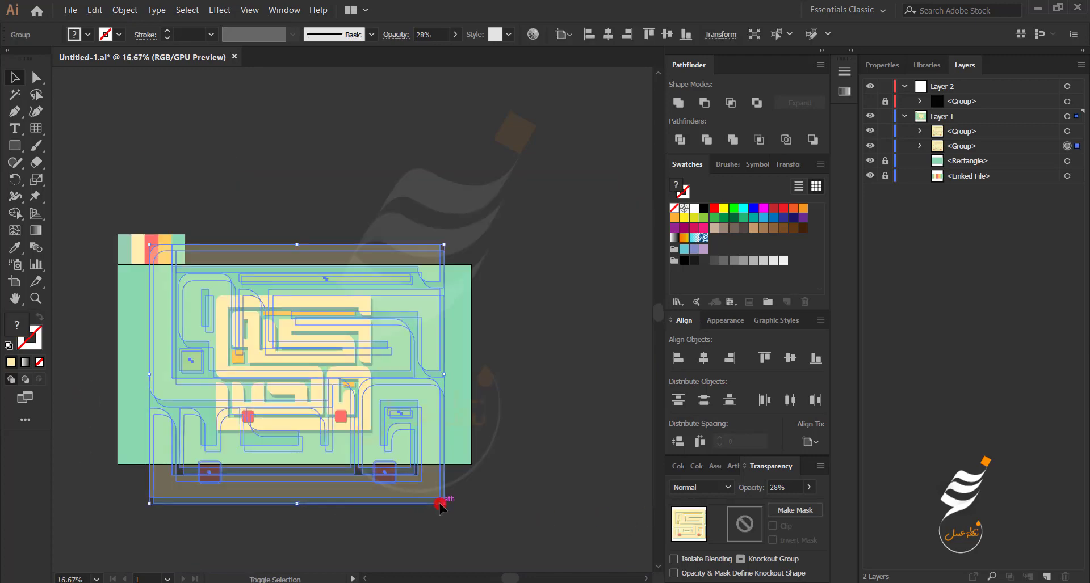
left_click_drag(440, 504, 545, 324)
Duplicate the faded lettering horizontally across to the artboard's left edge and deselect the copy.
left_click_drag(481, 351, 151, 345)
left_click(284, 232)
scroll(276, 520, "up", 1)
left_click_drag(263, 500, 339, 563)
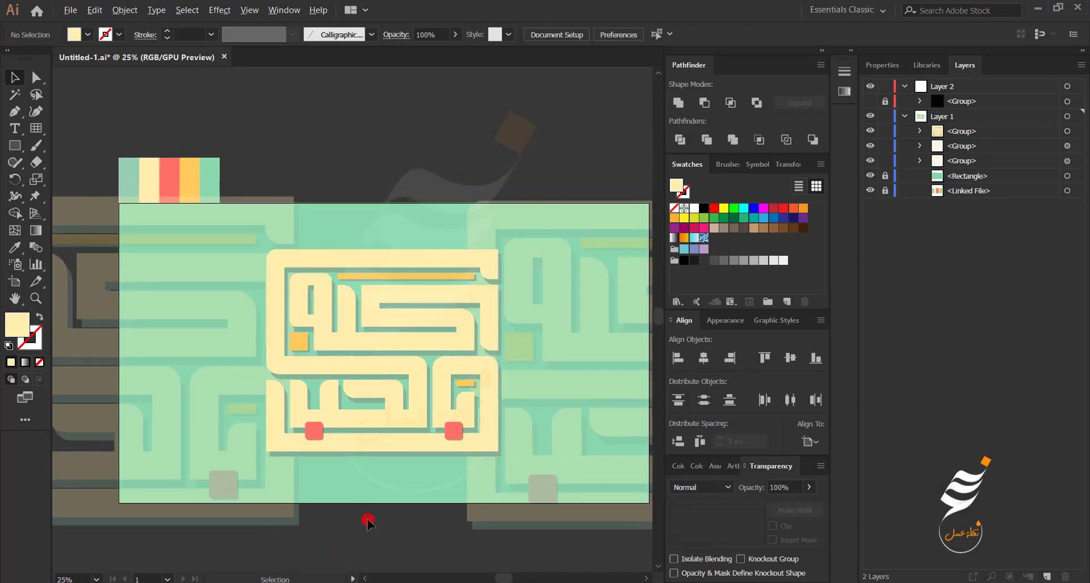